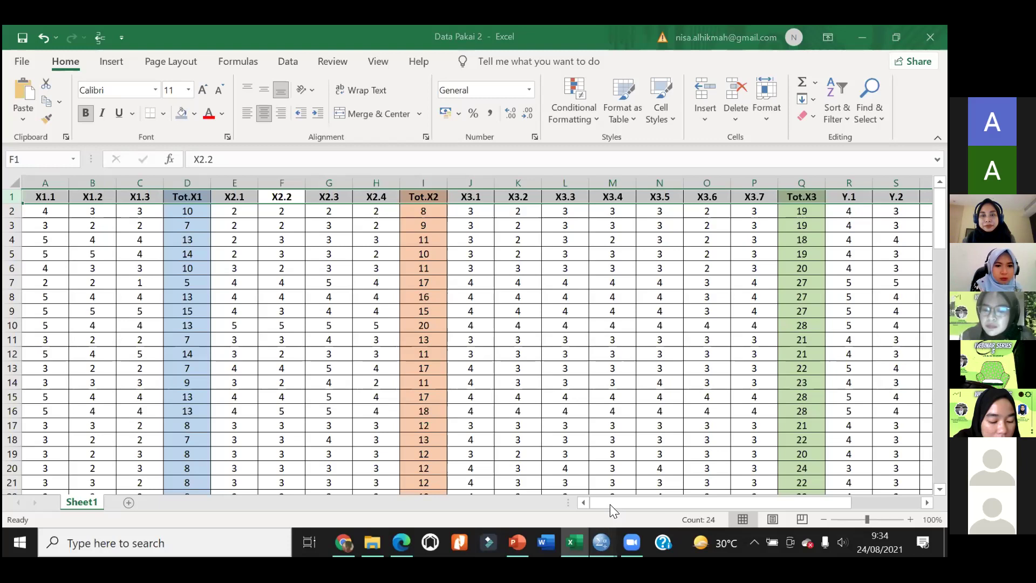
- Switch to IBM SPSS Statistics, discard the Output3 document without saving, and dismiss the welcome window of the fresh session
mouse_move(601, 543)
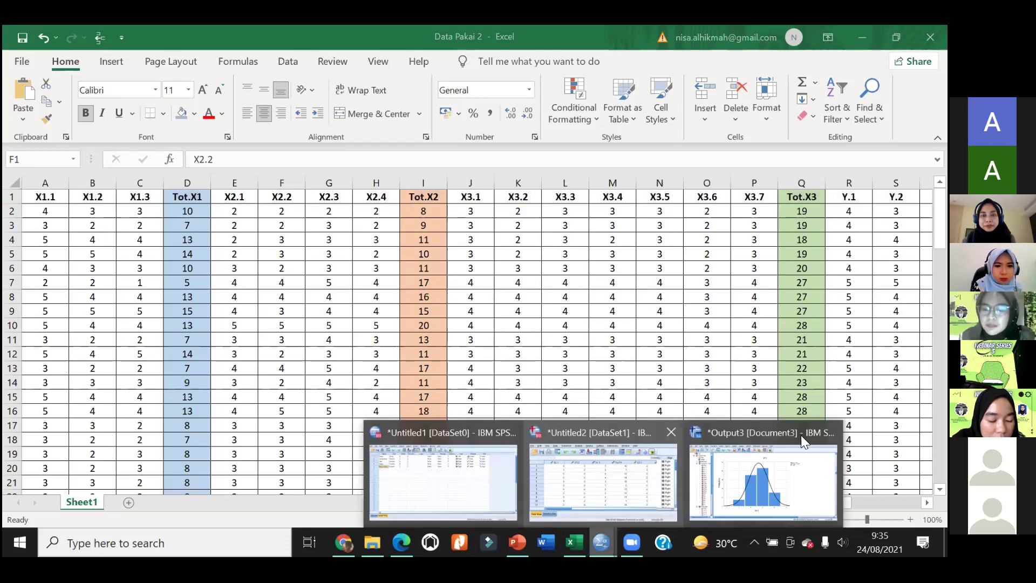
left_click(747, 443)
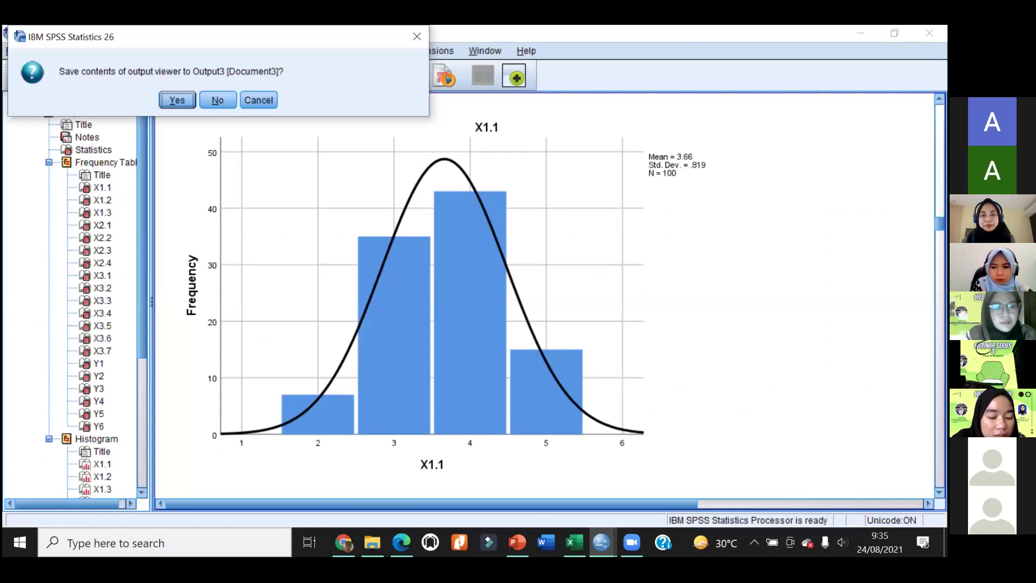
key("n")
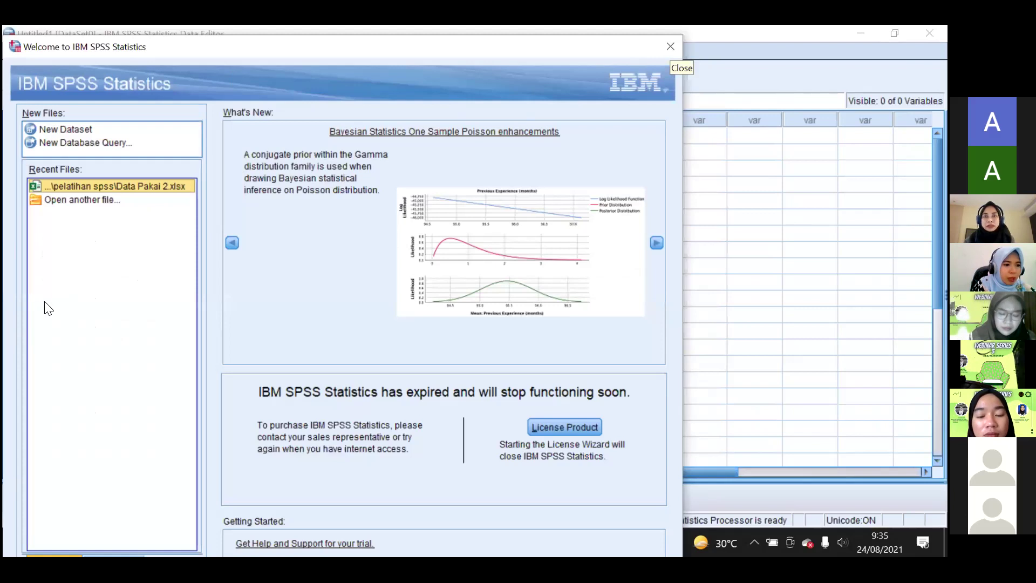
key("Escape")
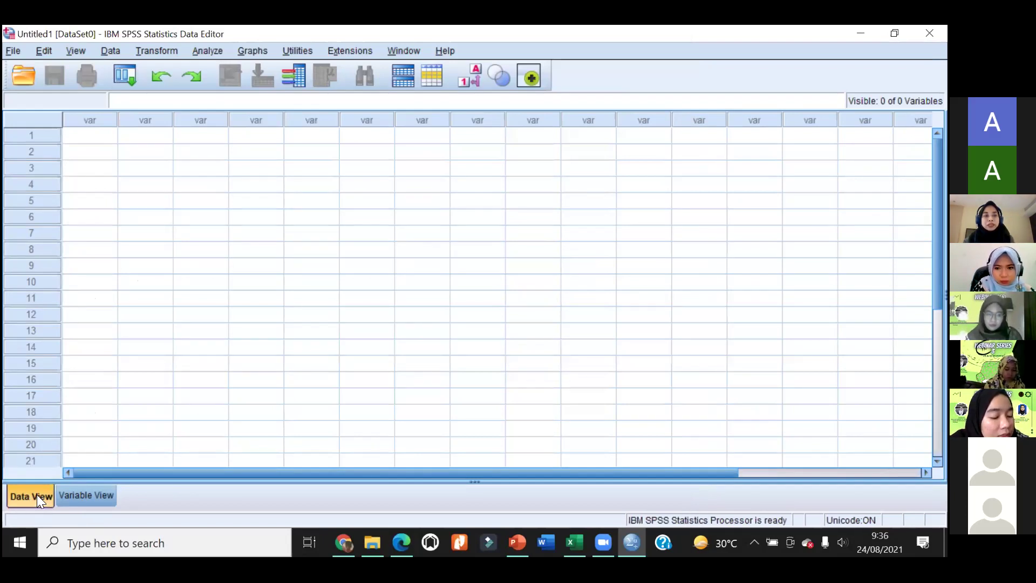
- Define a variable named Nama in the first row of the Variable View
left_click(79, 500)
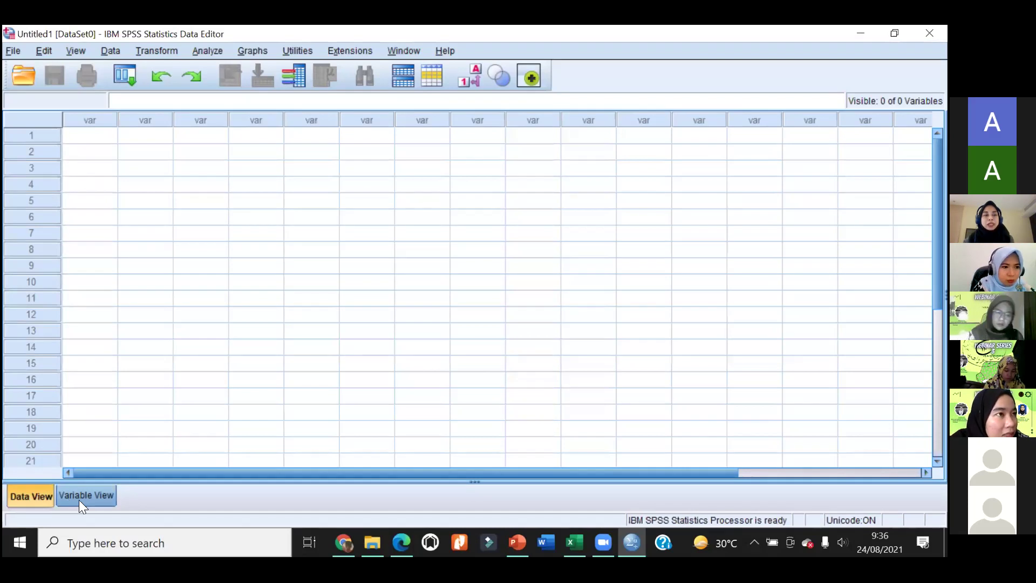
left_click(86, 492)
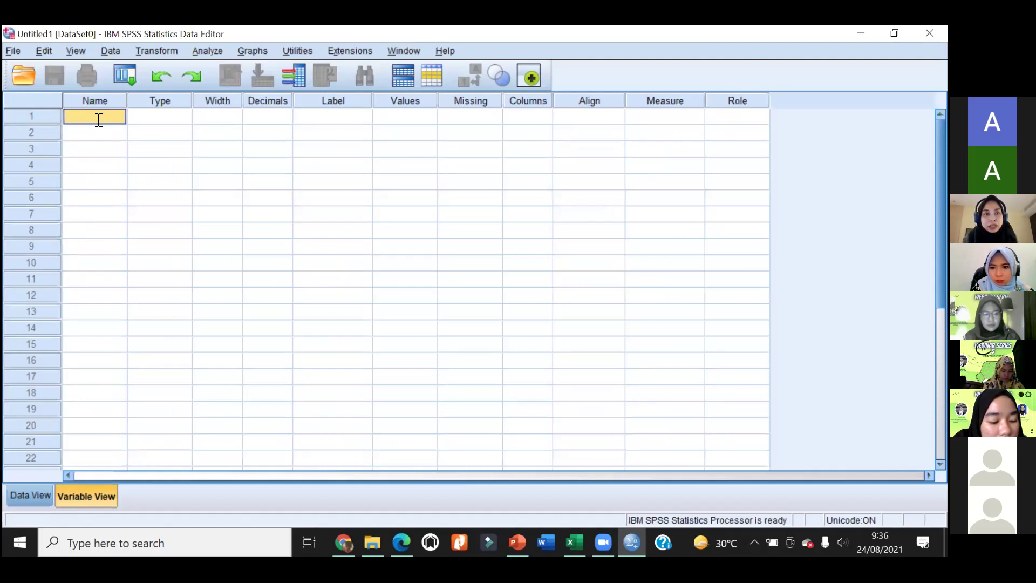
type("Nama")
key("Return")
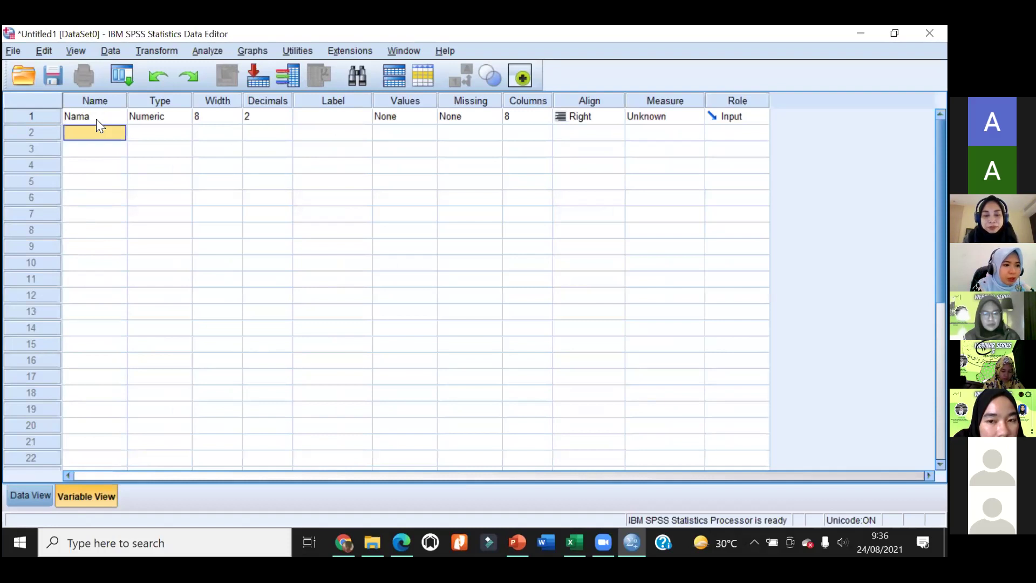
- Try to name the second variable "Lama bekerja" with a space between the words
type("Lama bekerja")
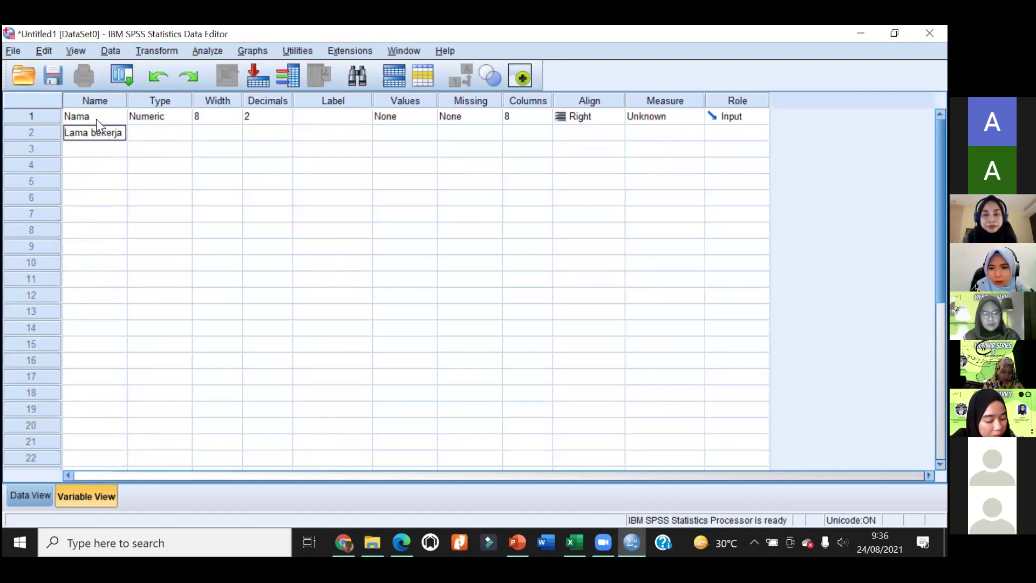
key("Return")
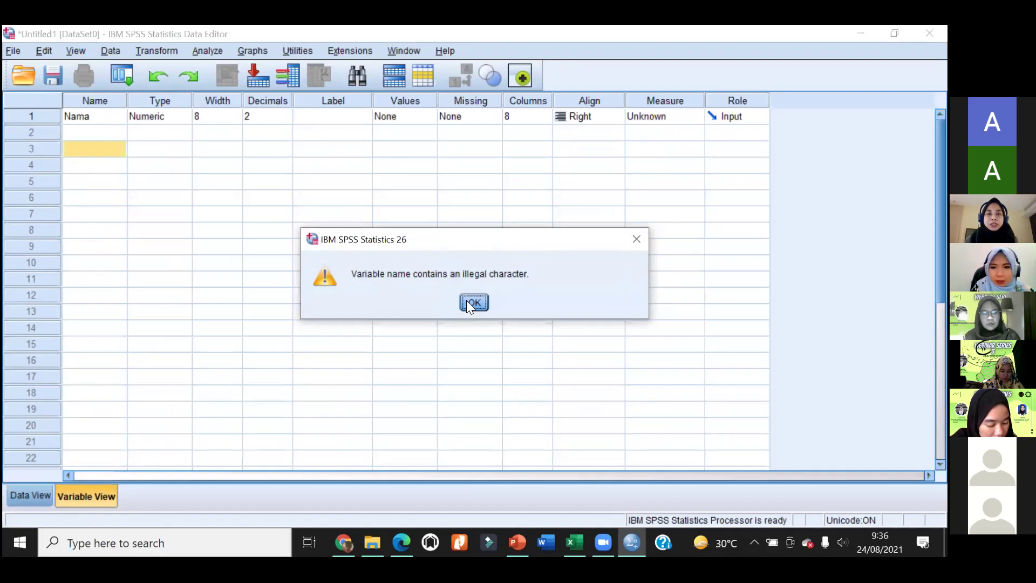
key("Return")
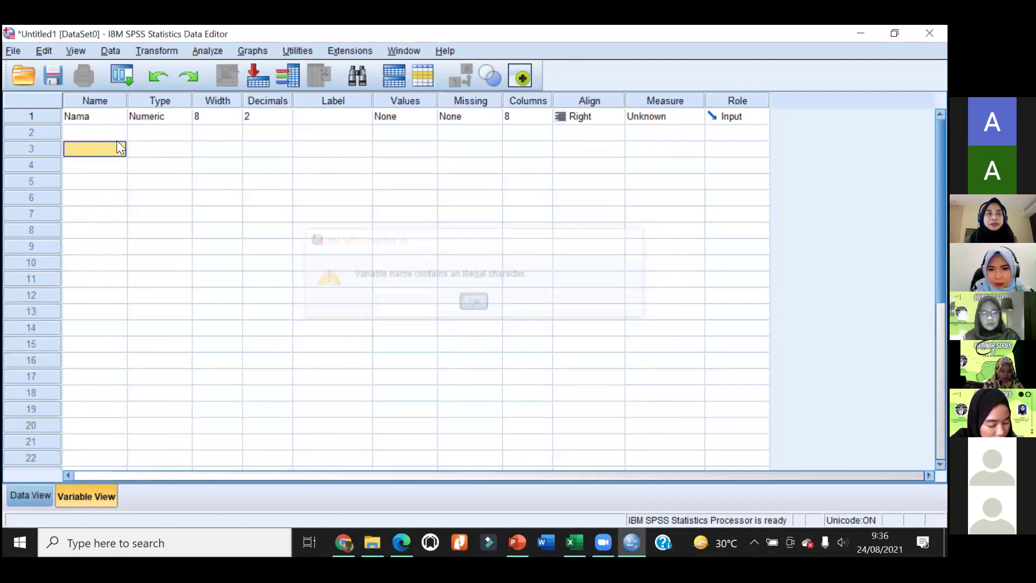
- Define the second and third variables as Lama_bekerja and umur
key("Down")
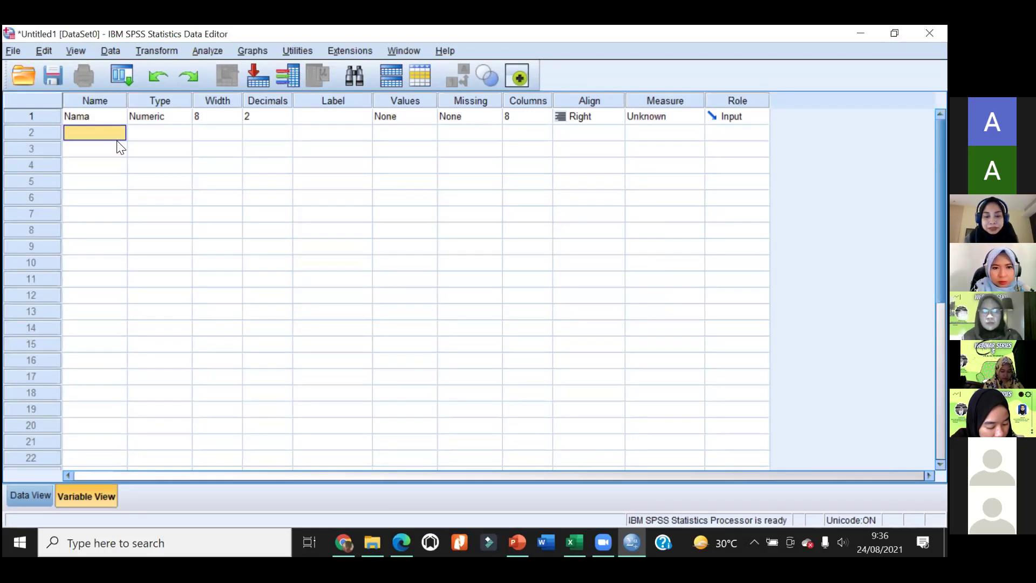
type("Lama")
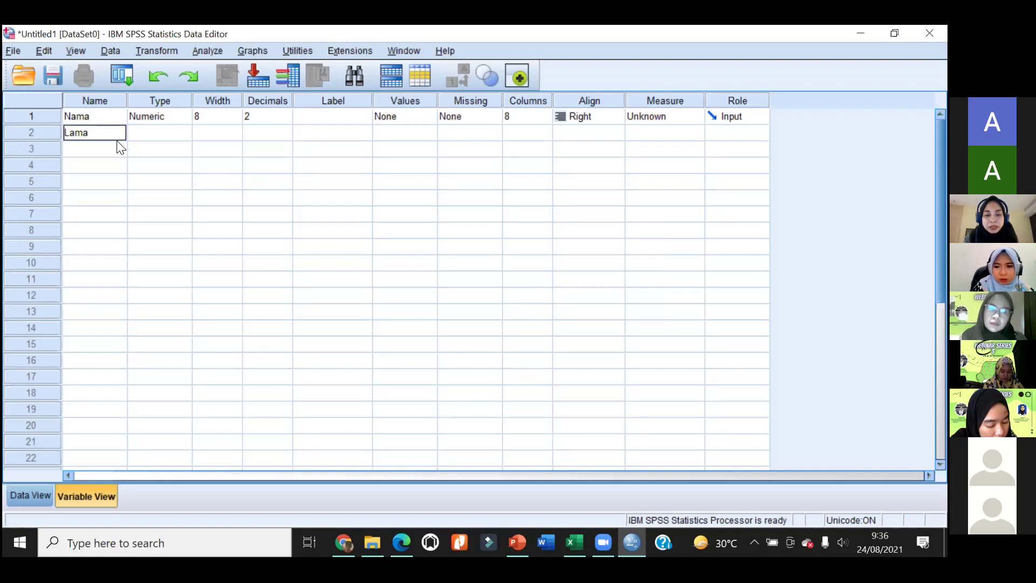
type("_bekerja")
key("Return")
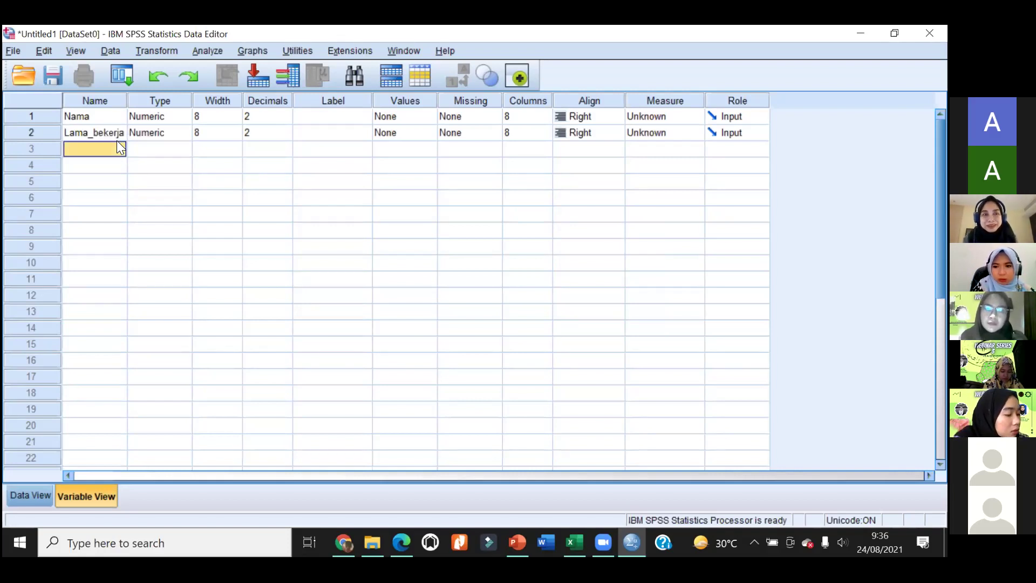
type("umur")
key("Return")
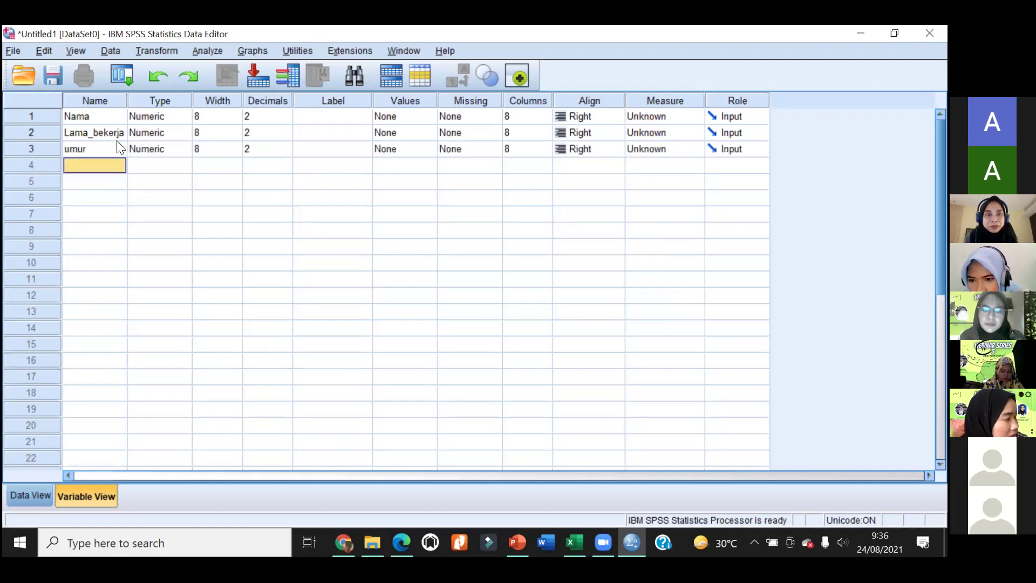
- Define the fourth and fifth variables as harga and kual_prod
type("harga")
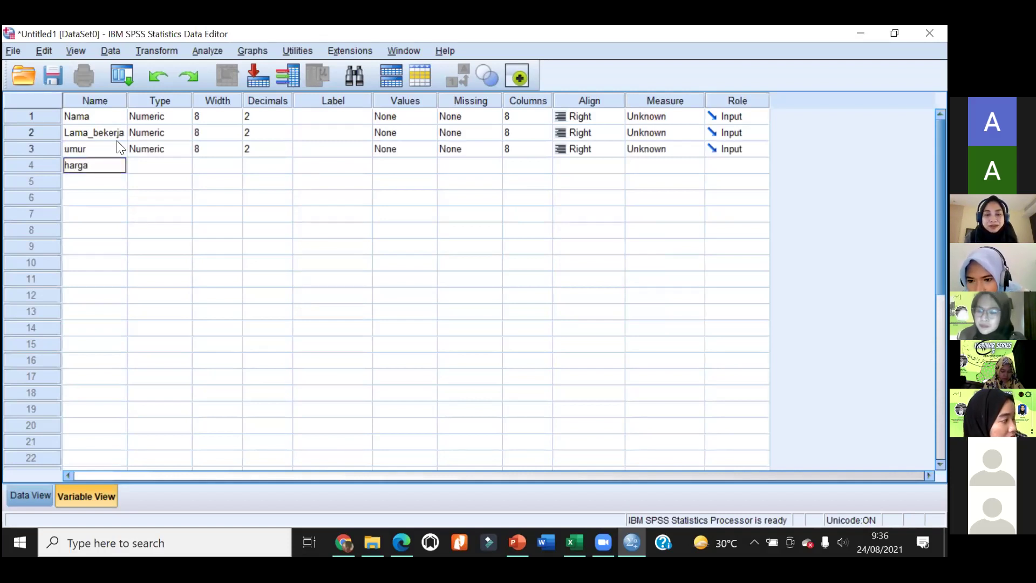
key("Return")
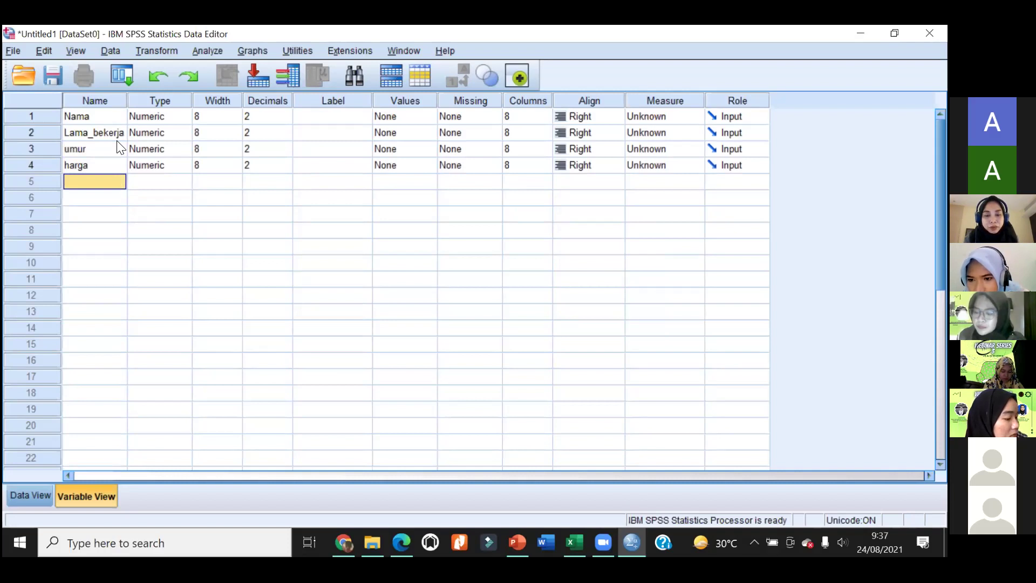
type("kual")
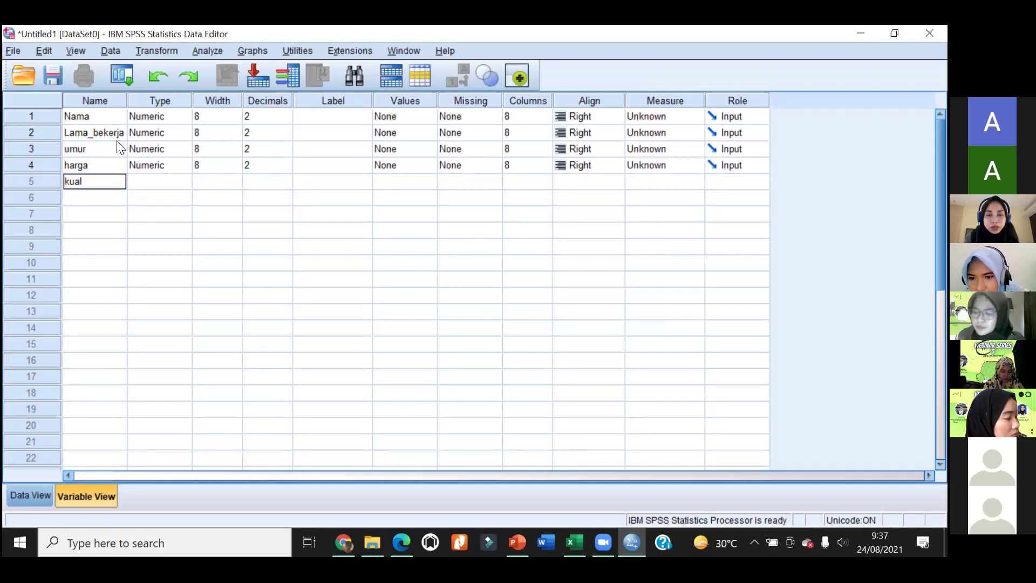
type("_prod")
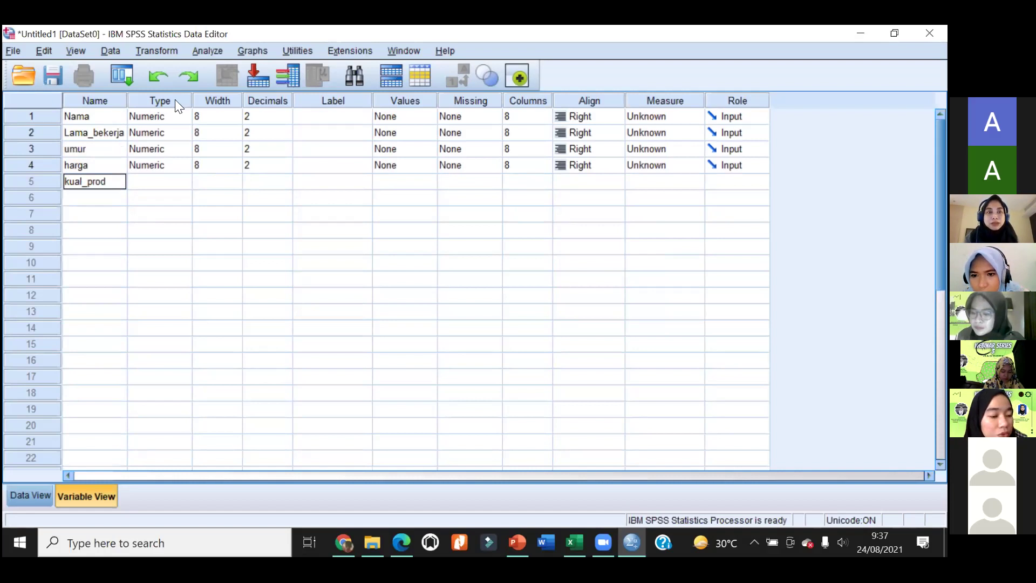
left_click(267, 201)
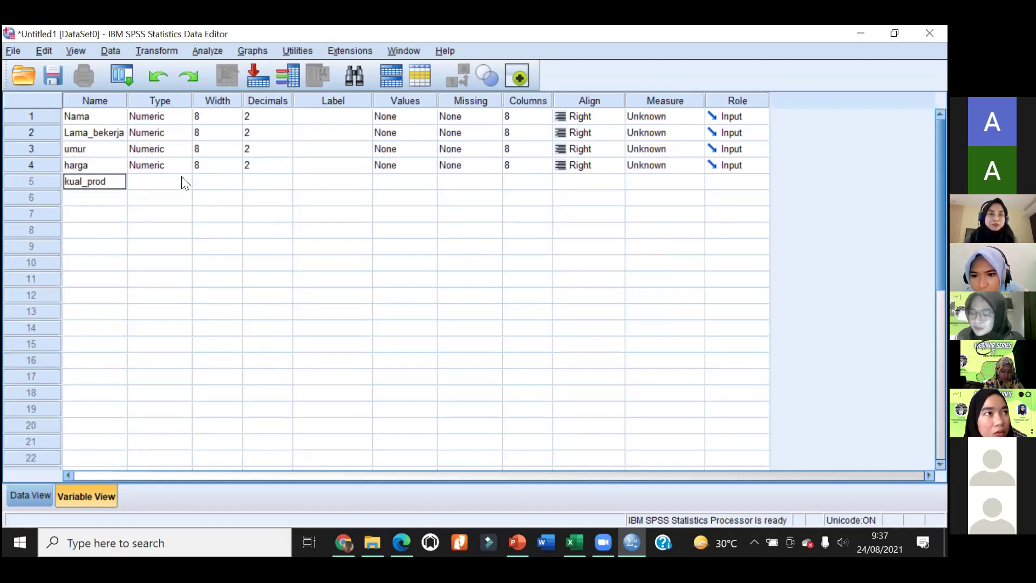
left_click(156, 167)
- Try to enter a respondent's name as text in the first Nama cell of the Data View
left_click(18, 501)
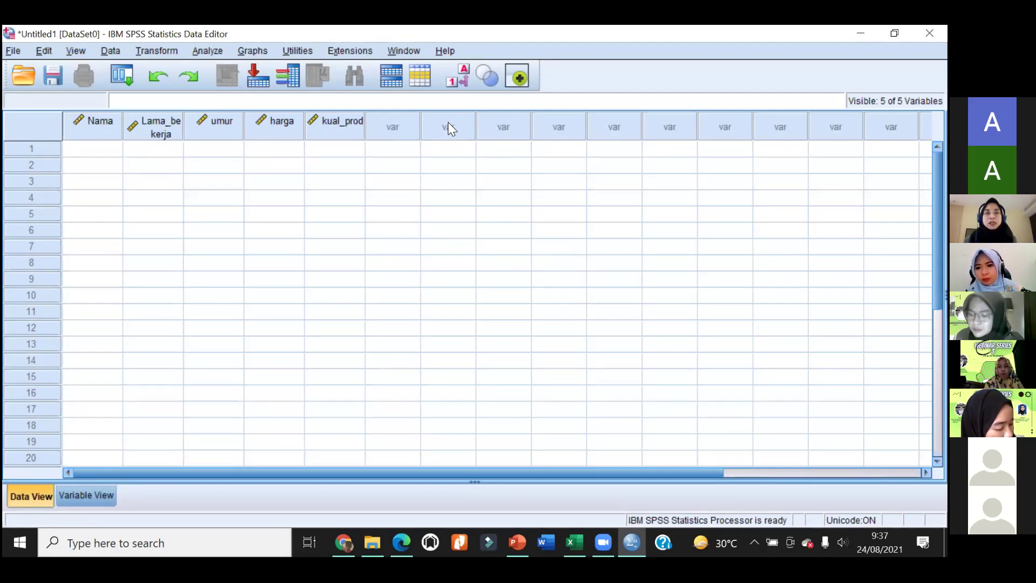
left_click(105, 150)
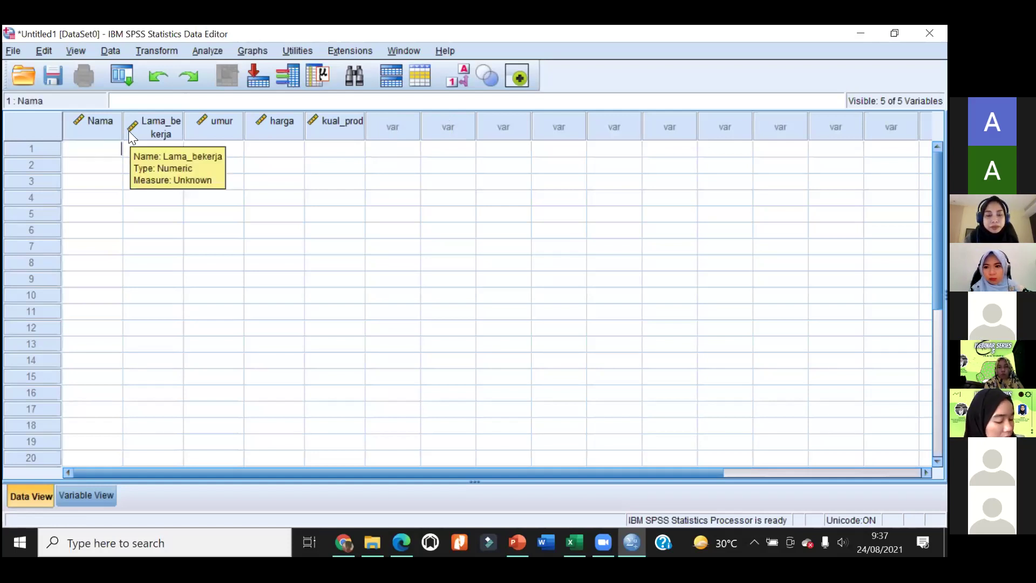
type("ba")
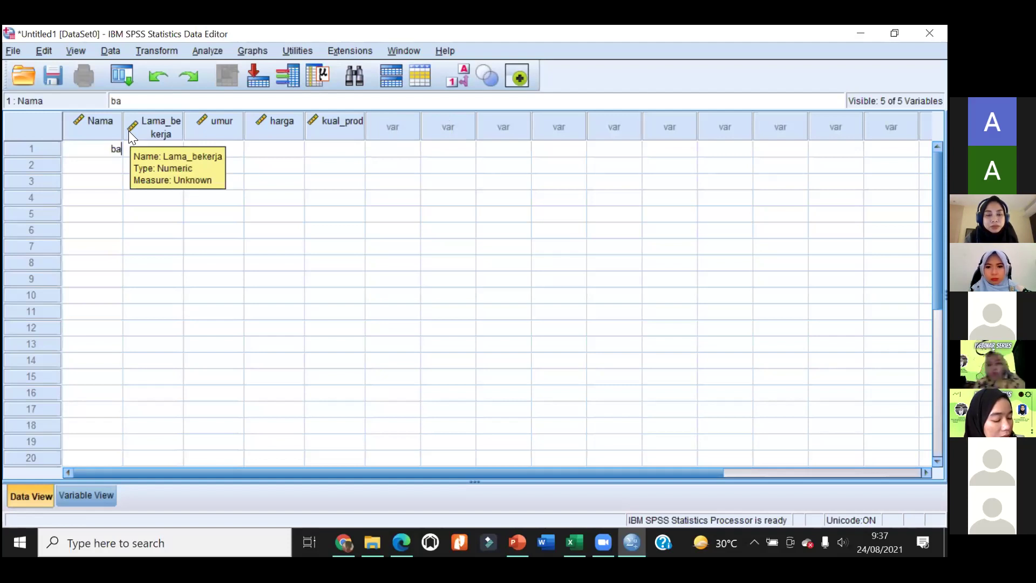
type("mbang")
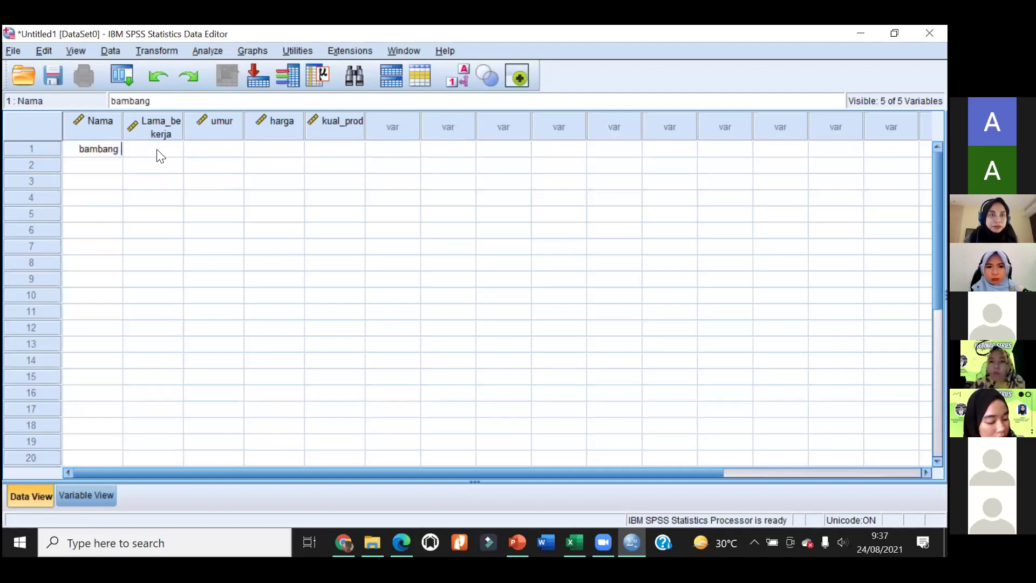
left_click(157, 155)
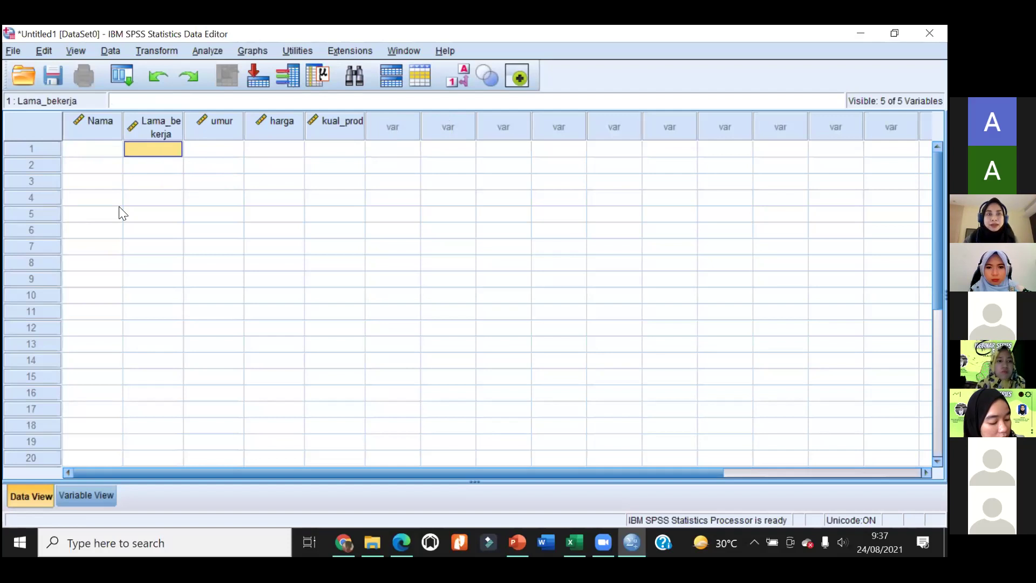
- Change the type of the Nama variable to String in the Variable View
left_click(73, 496)
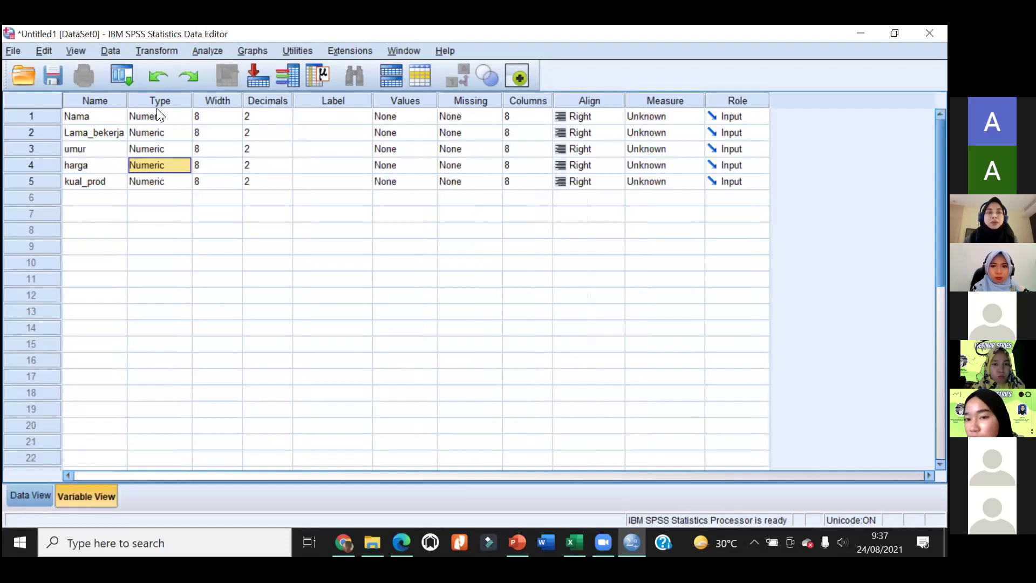
left_click(181, 118)
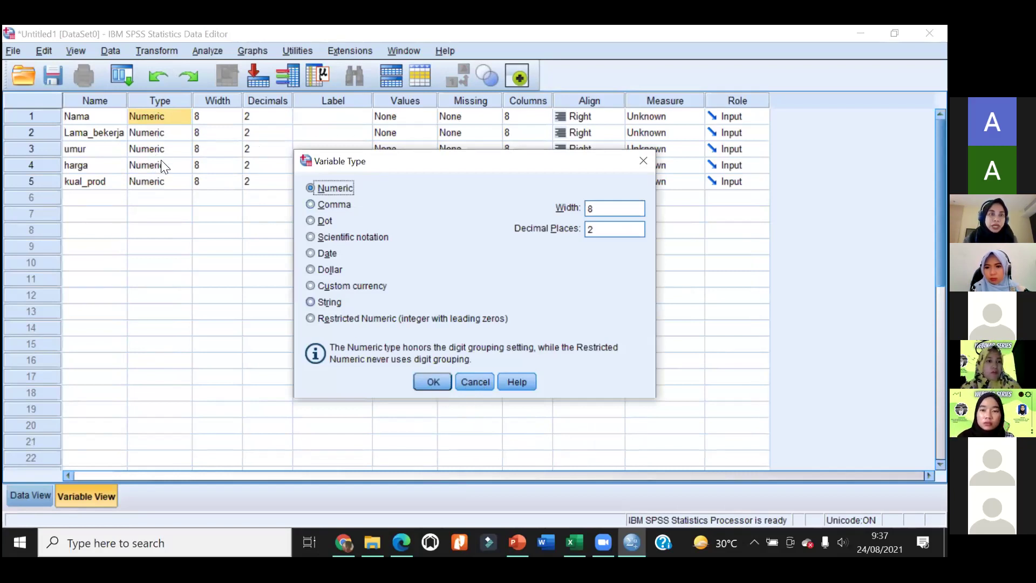
key("alt+r")
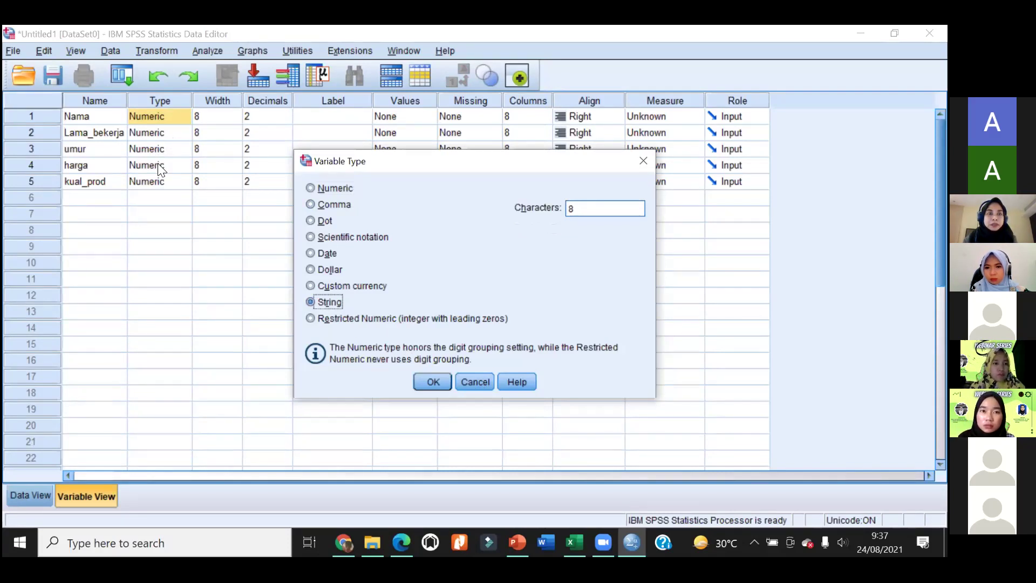
key("Return")
key("Down")
key("Down")
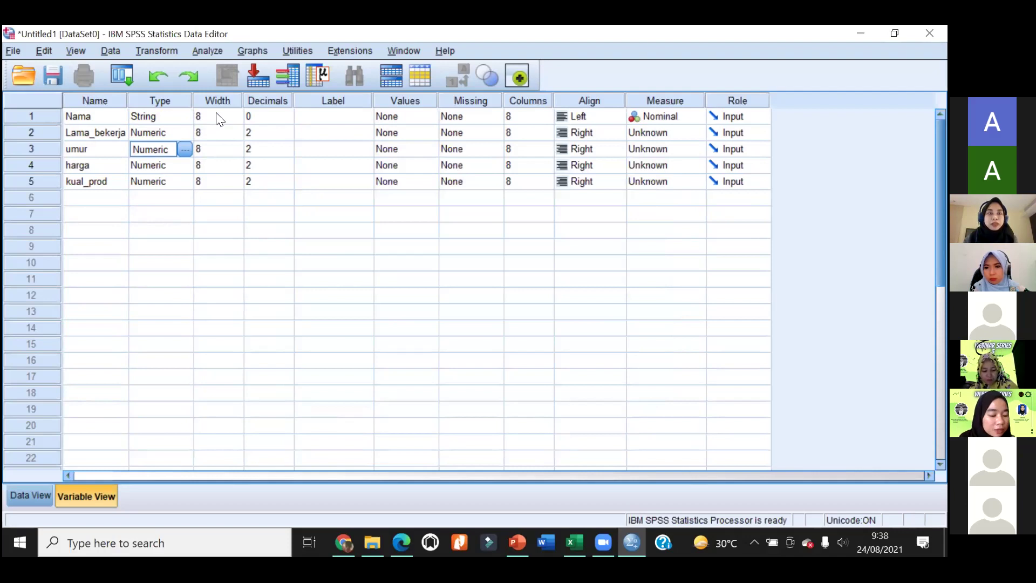
left_click(217, 114)
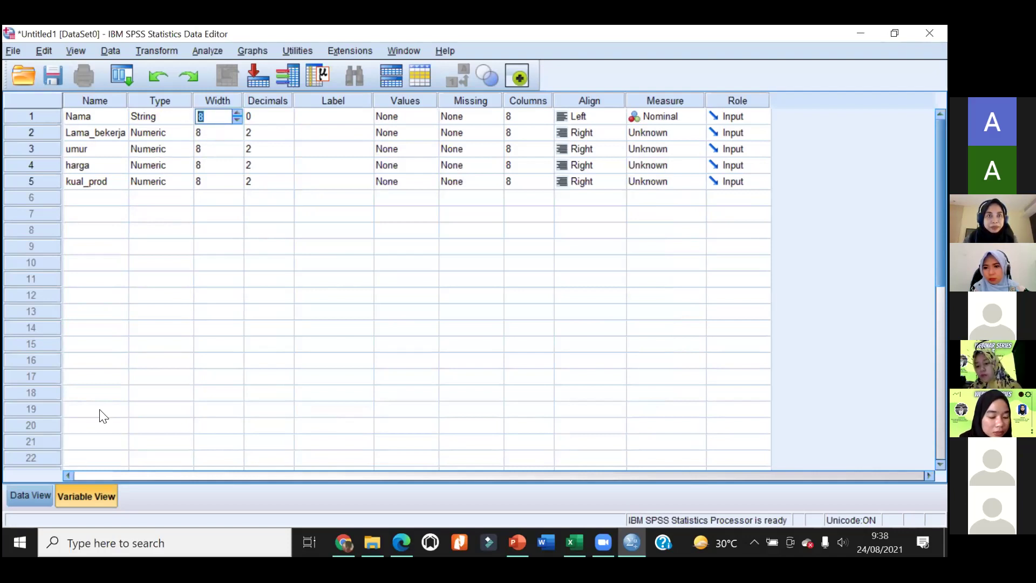
key("ctrl+a")
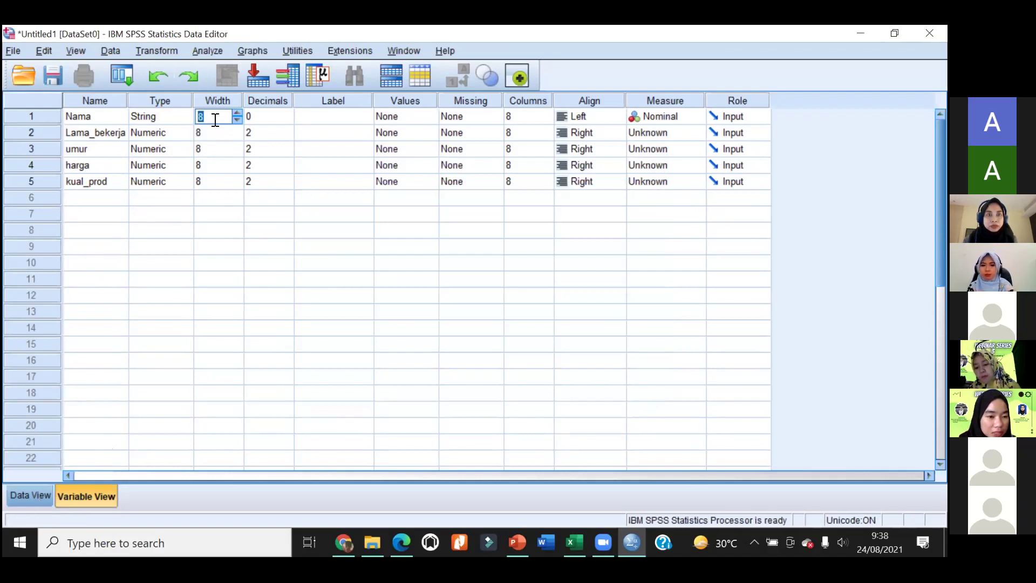
left_click(268, 116)
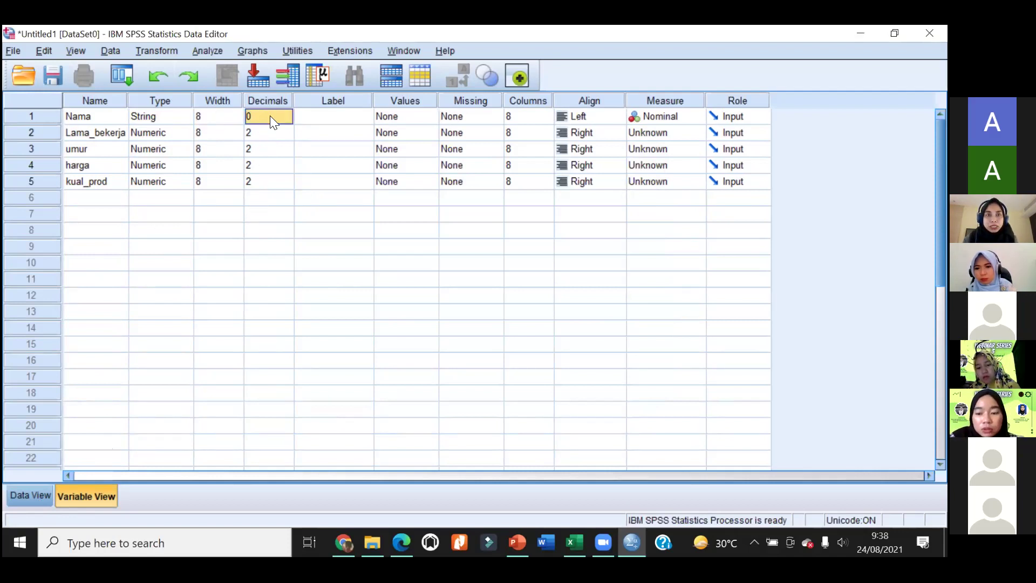
- Set the decimals of the kual_prod variable to 3 and select the Label cell of Lama_bekerja
left_click(268, 133)
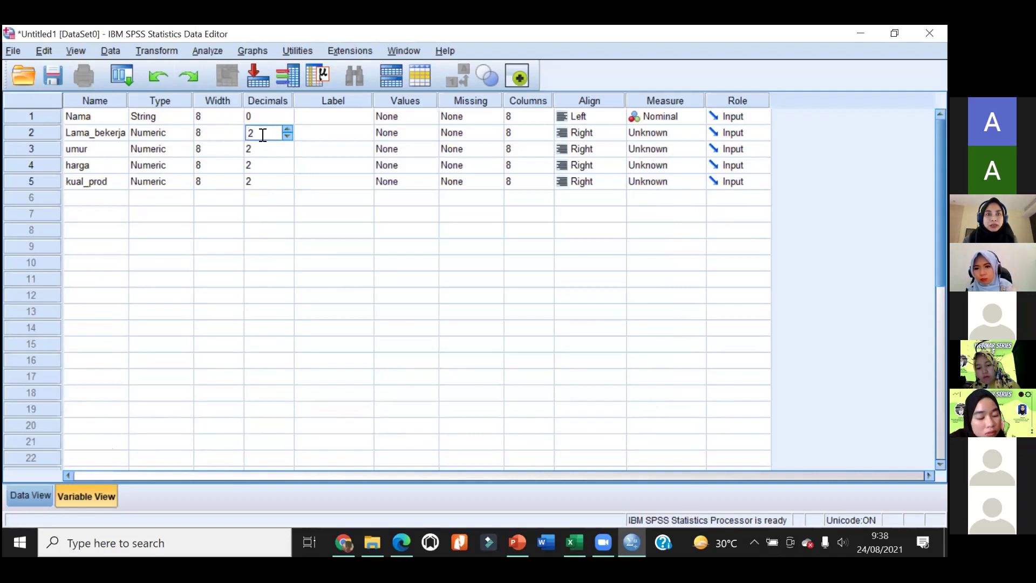
left_click(284, 181)
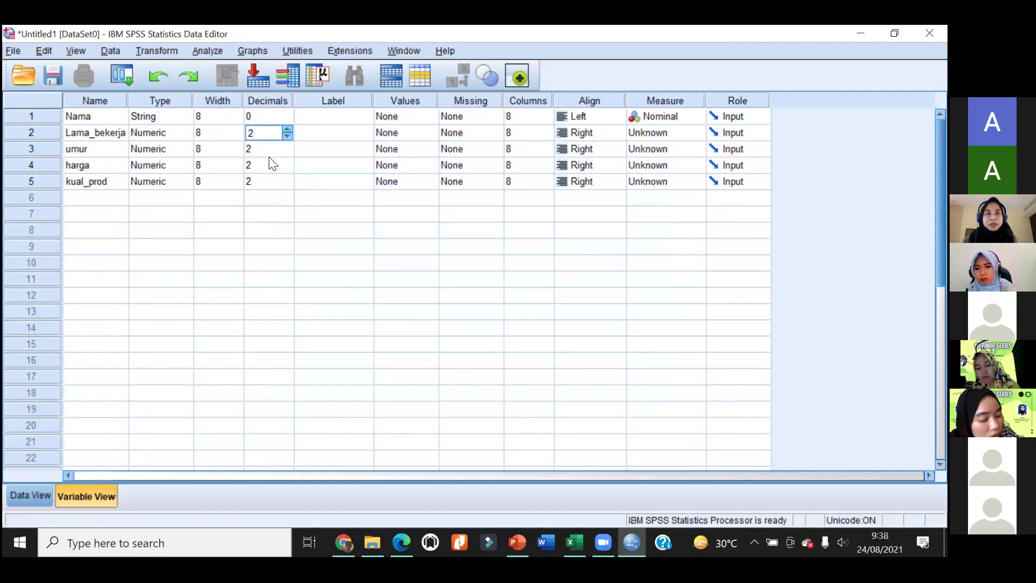
type("3")
key("Up")
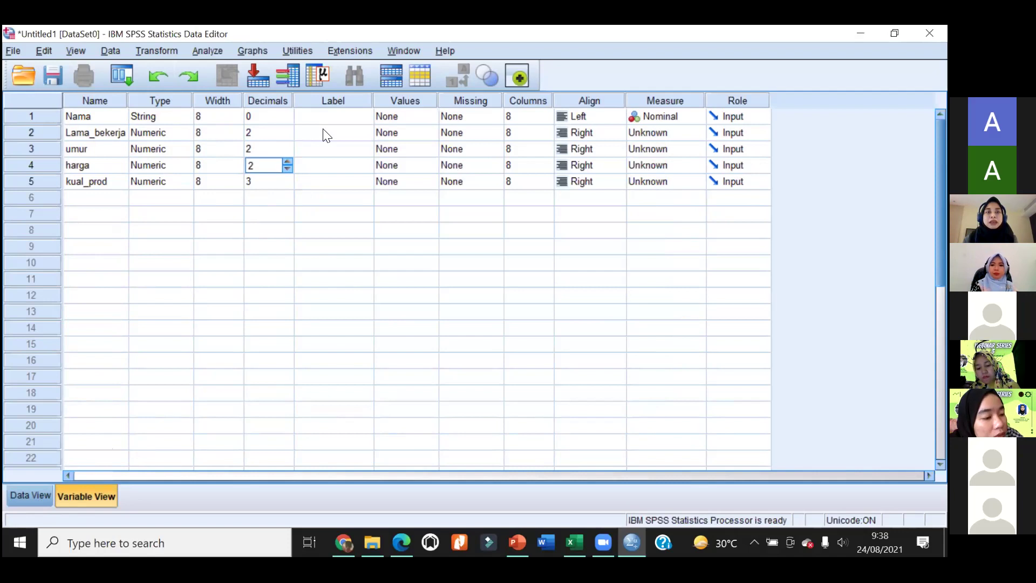
key("Up")
key("Up")
key("Right")
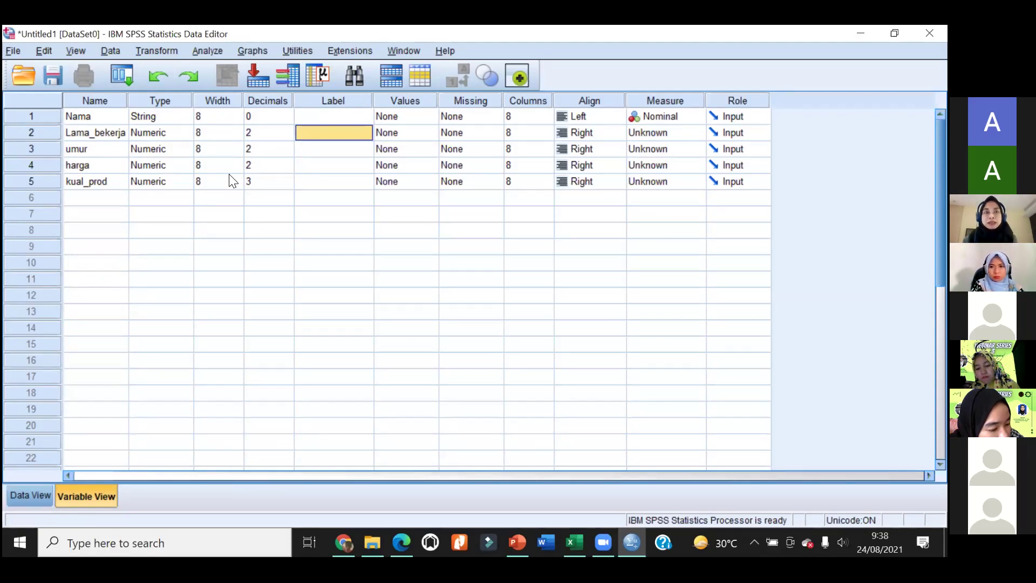
- Set the decimals of the Lama_bekerja, umur, harga and kual_prod variables to 0
left_click(270, 135)
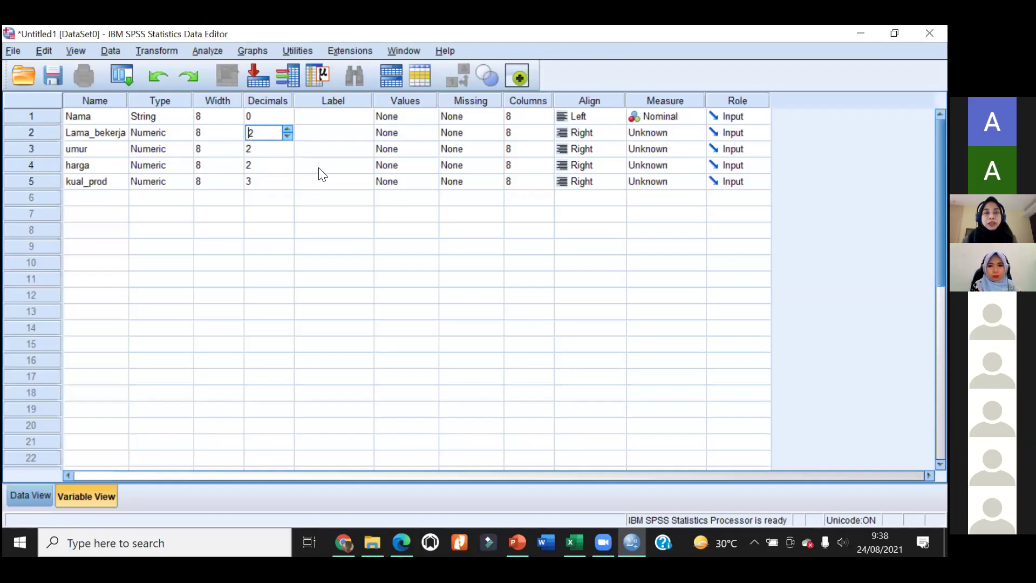
type("0")
key("Down")
type("0")
key("Down")
type("0")
key("Down")
type("0")
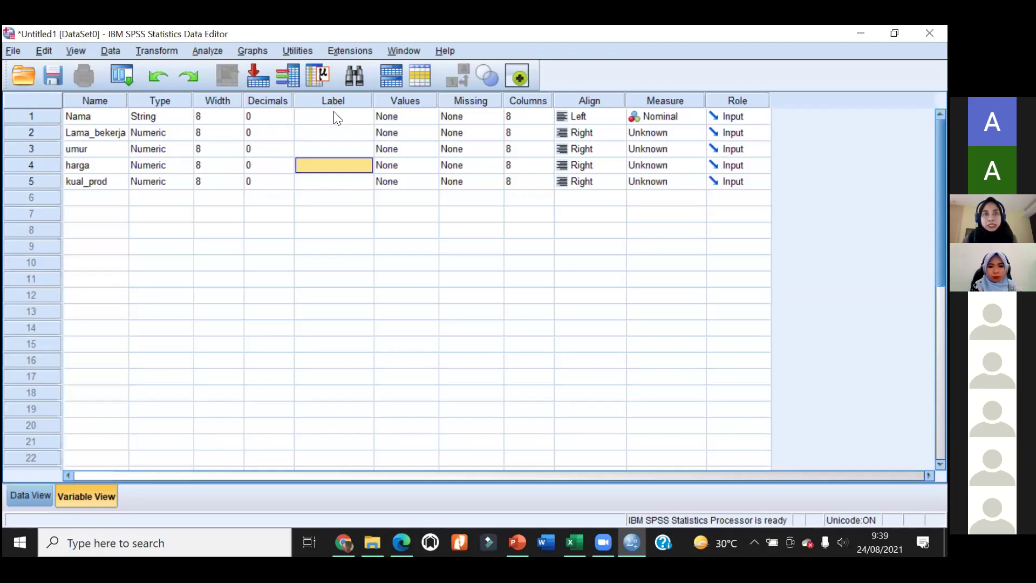
- Open the value labels settings of the Nama variable and close them without defining any labels
key("Up")
key("Up")
key("Up")
key("Right")
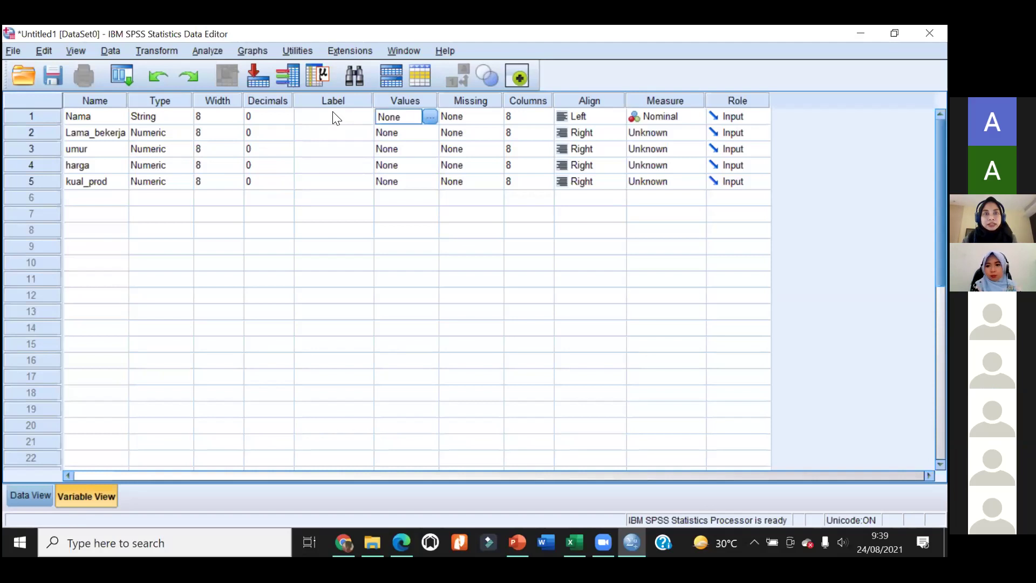
left_click(430, 116)
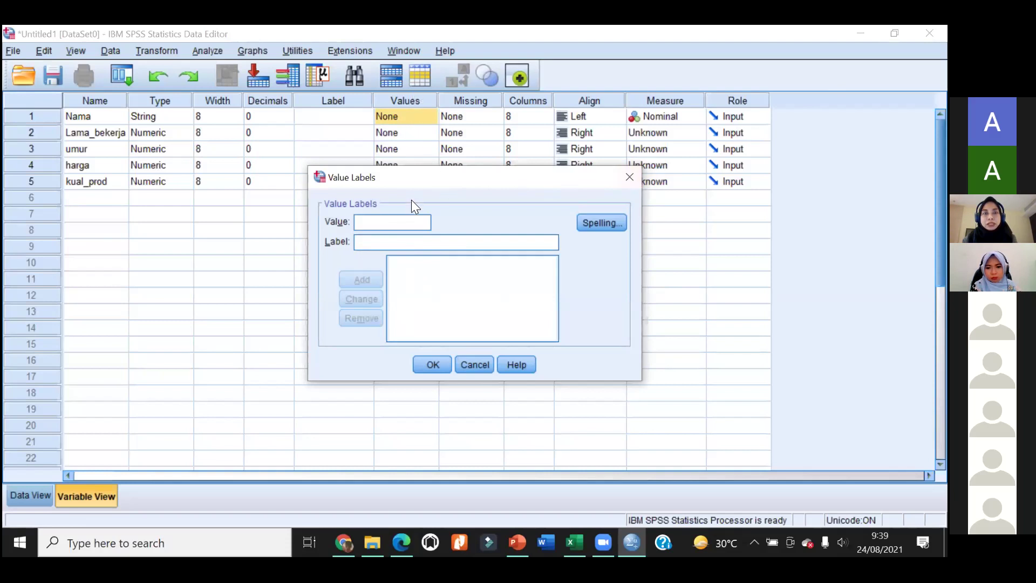
key("Escape")
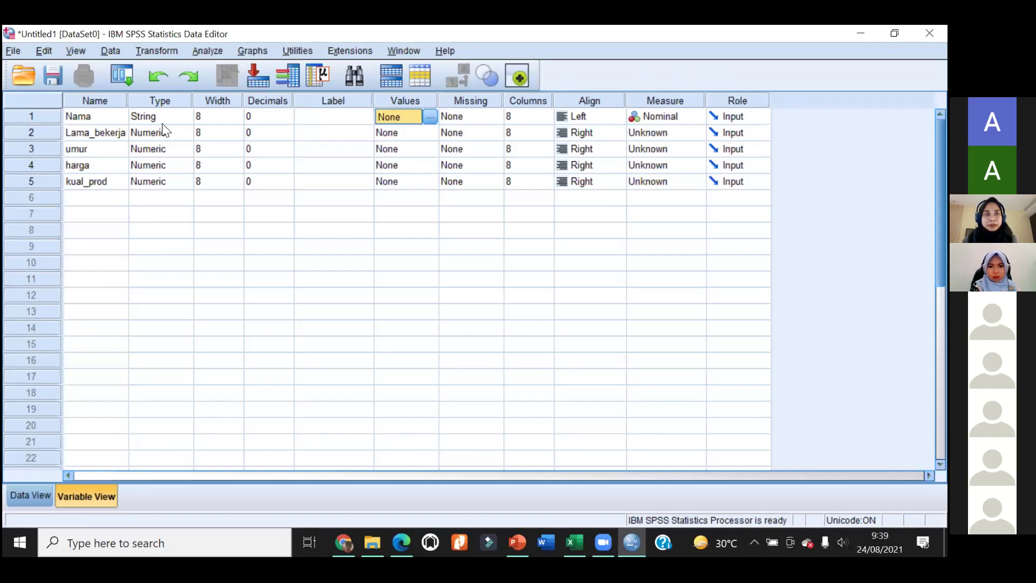
- Fill the first case in the Data View with the respondent's name, Lama_bekerja 4, umur 25, harga 5 and kual_prod 3
key("ctrl+t")
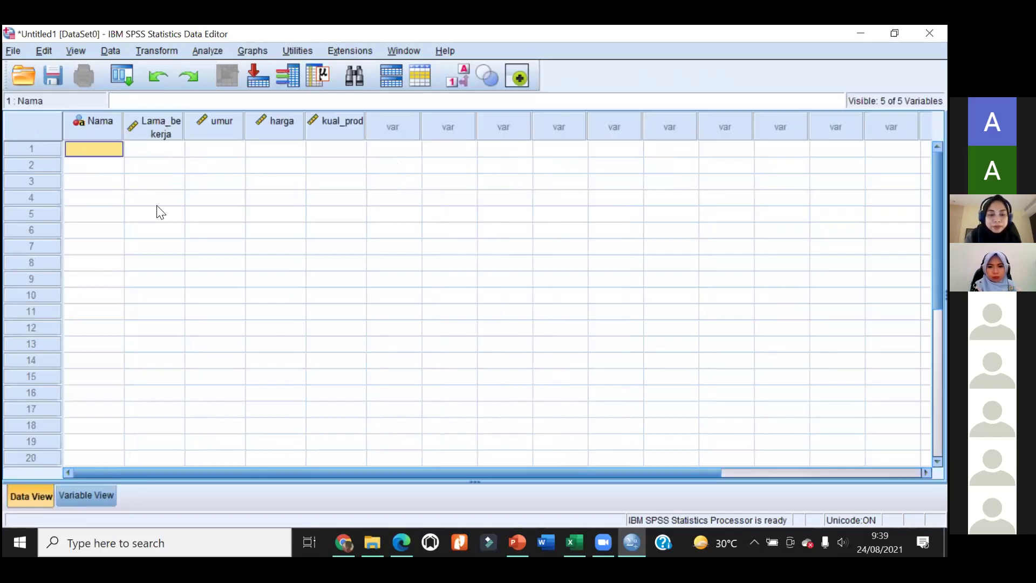
type("budi")
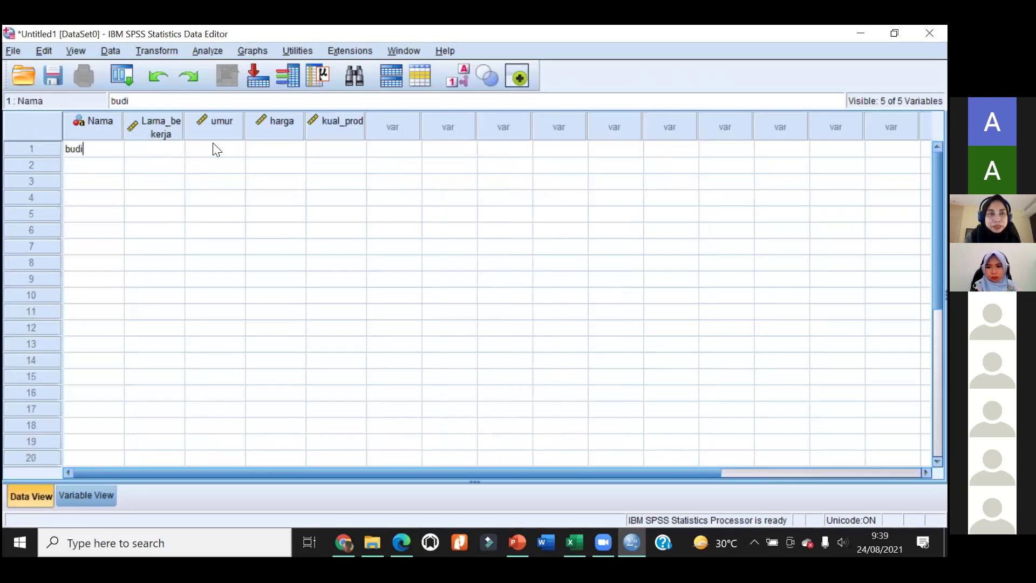
left_click(175, 154)
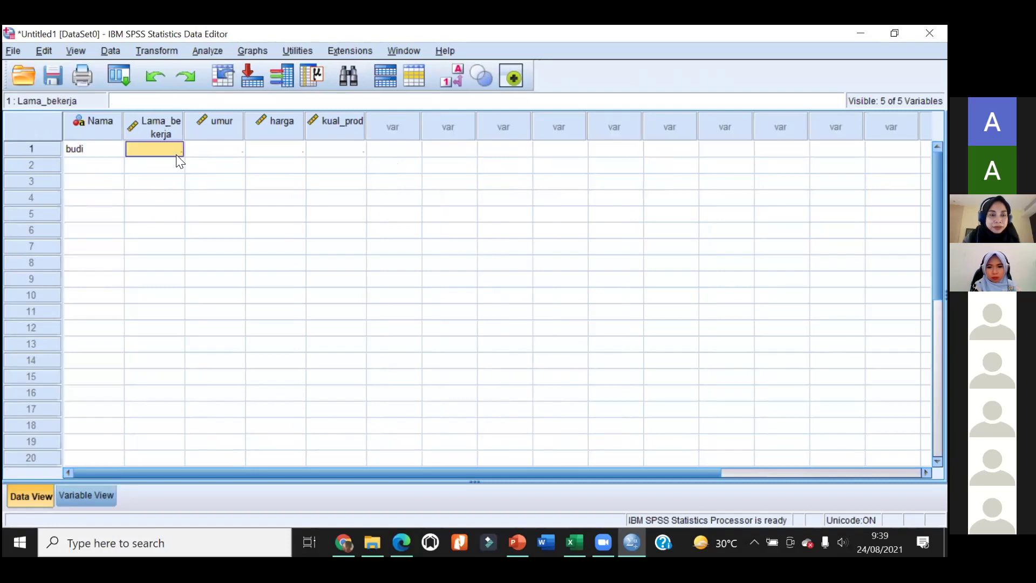
type("4")
left_click(233, 148)
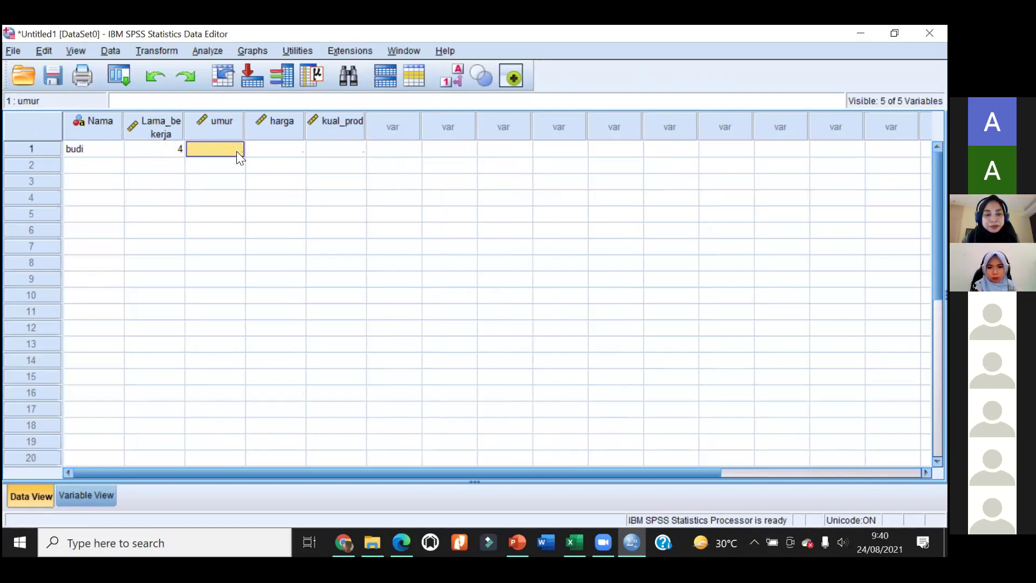
type("25")
left_click(288, 148)
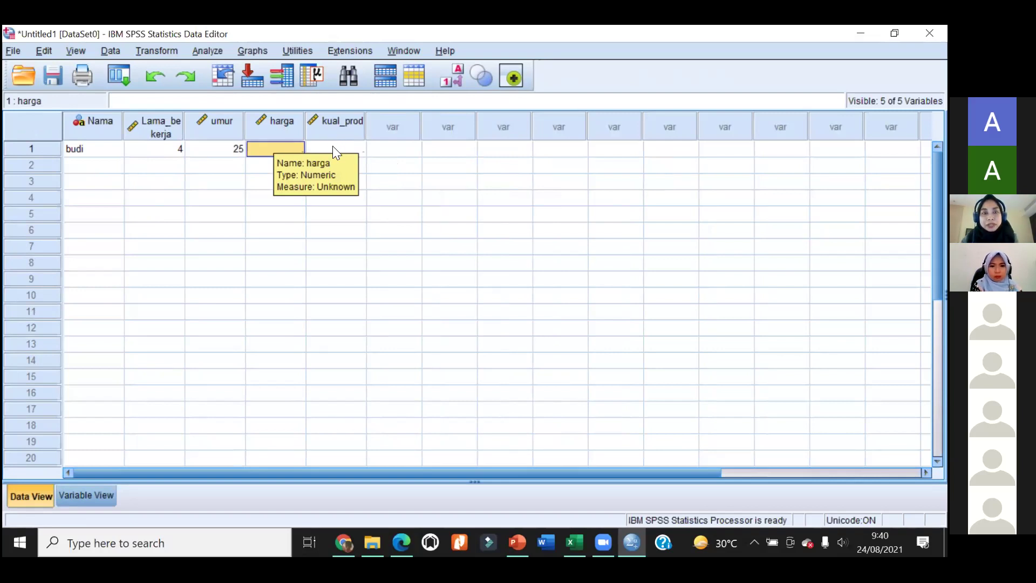
type("5")
left_click(355, 148)
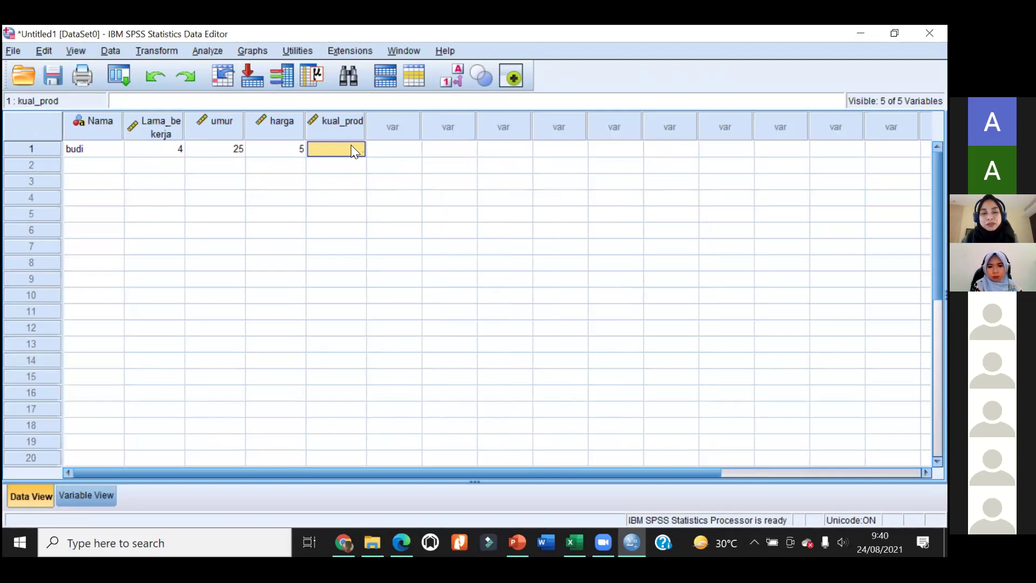
type("3")
left_click(406, 195)
- Begin the second case with the respondent's name in Nama and 6 in Lama_bekerja
left_click(141, 178)
key("Tab")
key("Tab")
key("Tab")
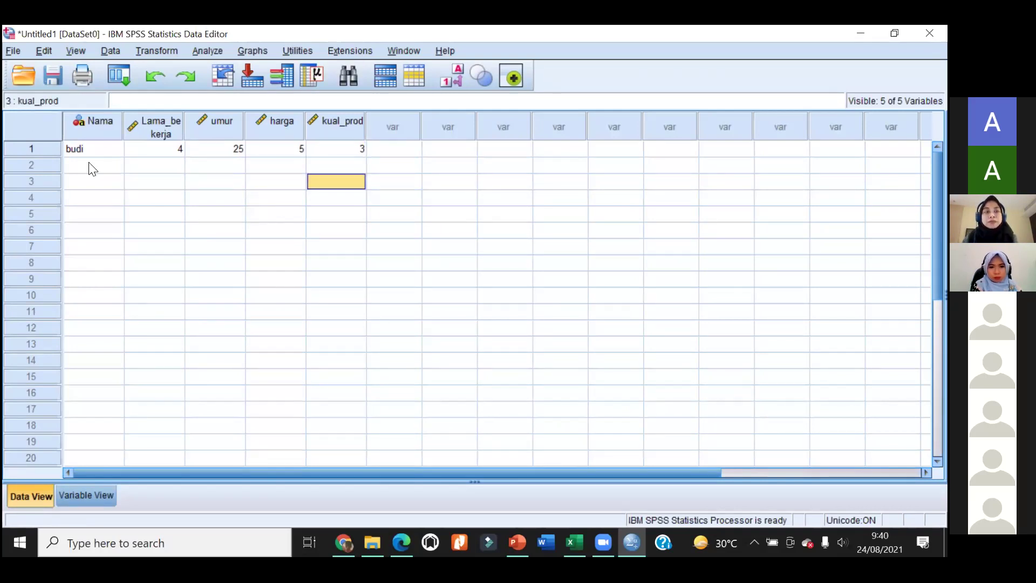
key("Up")
key("Home")
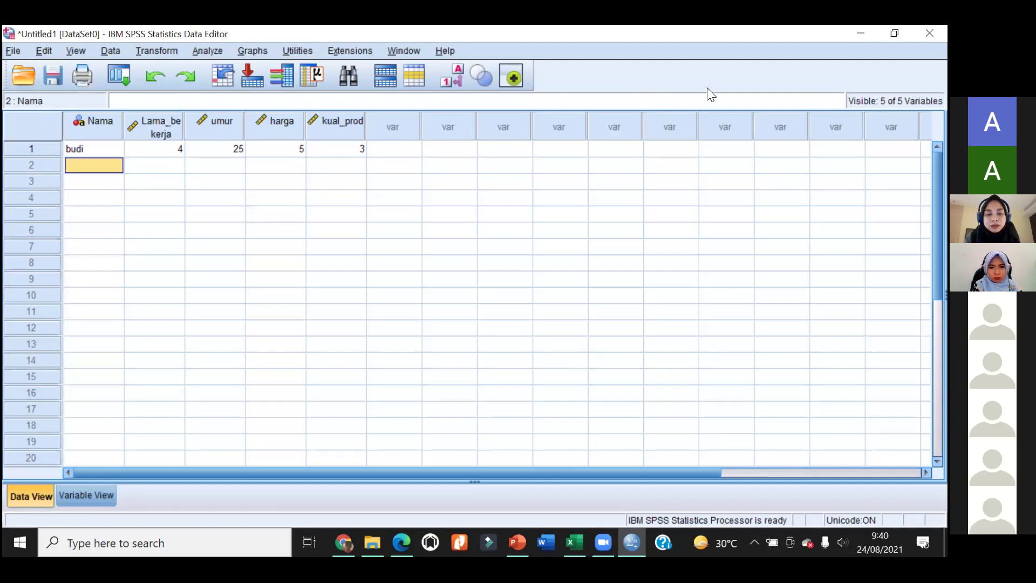
type("rani")
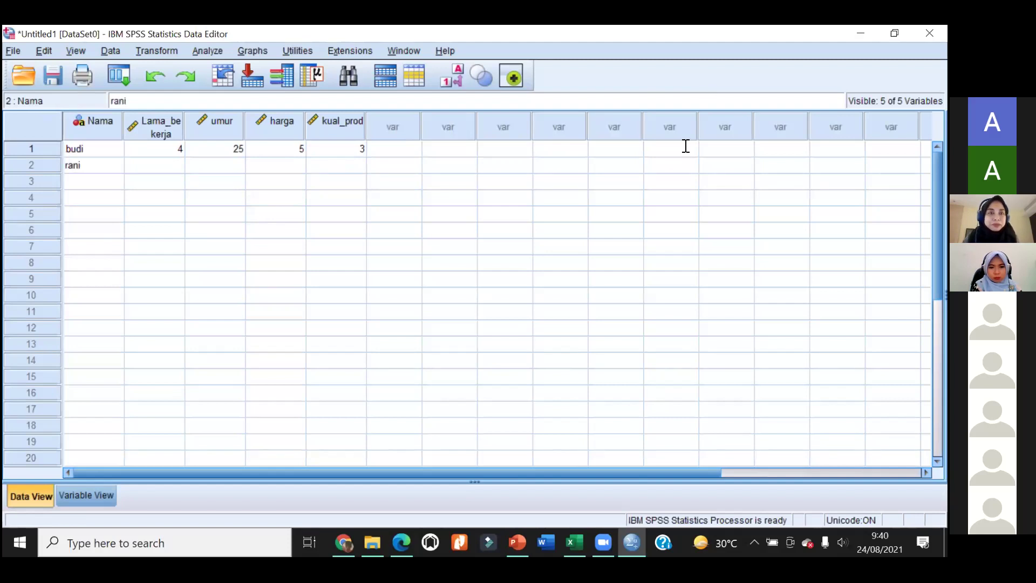
left_click(176, 160)
type("6")
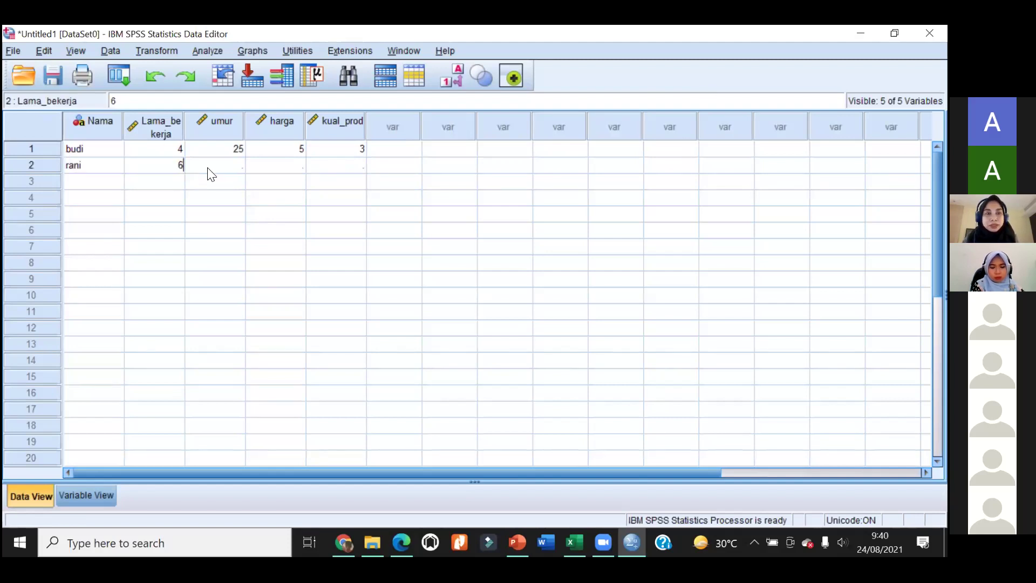
- Enter 21 for umur and 1 for harga in the second case and select its kual_prod cell
left_click(222, 171)
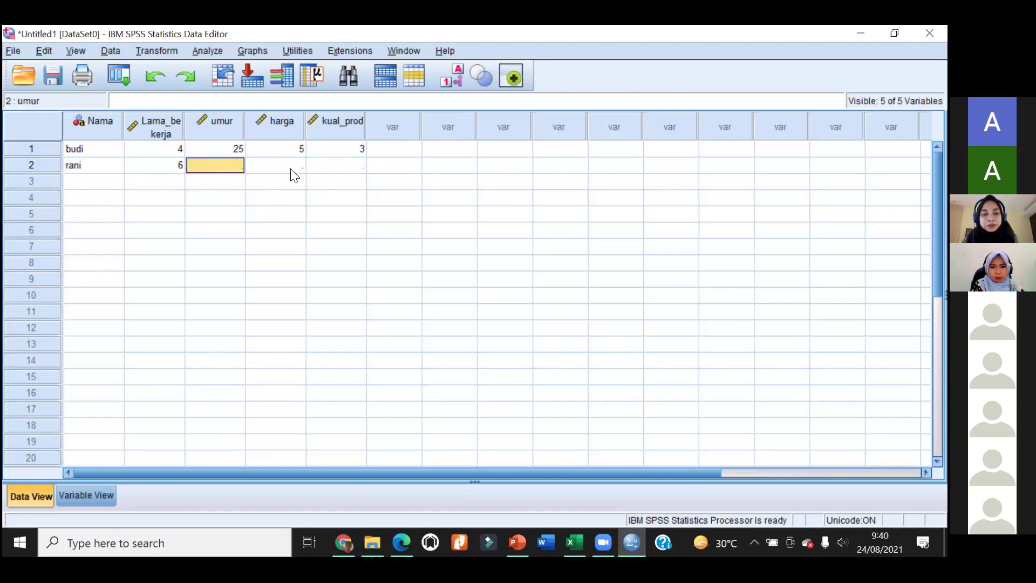
type("21")
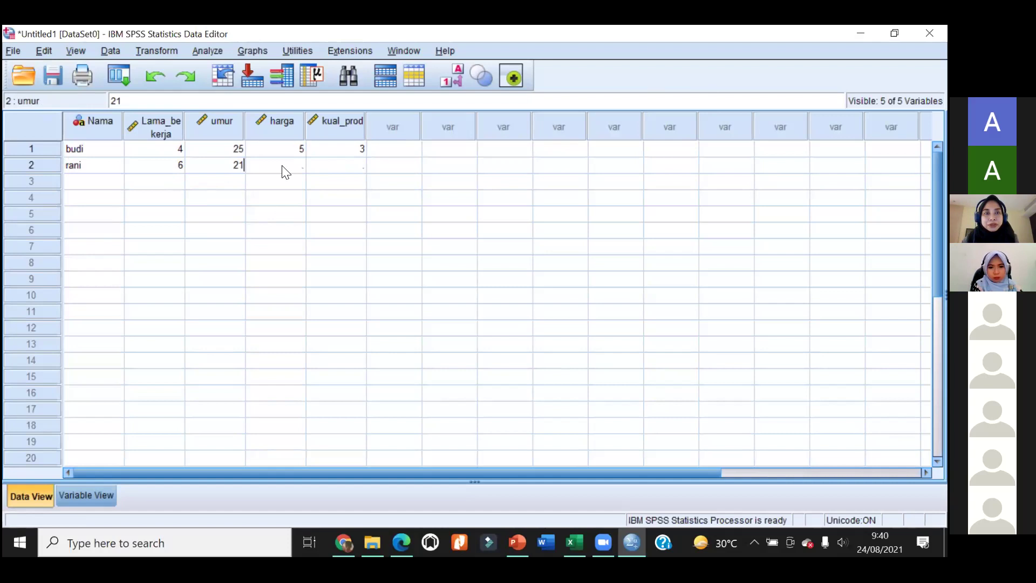
left_click(283, 166)
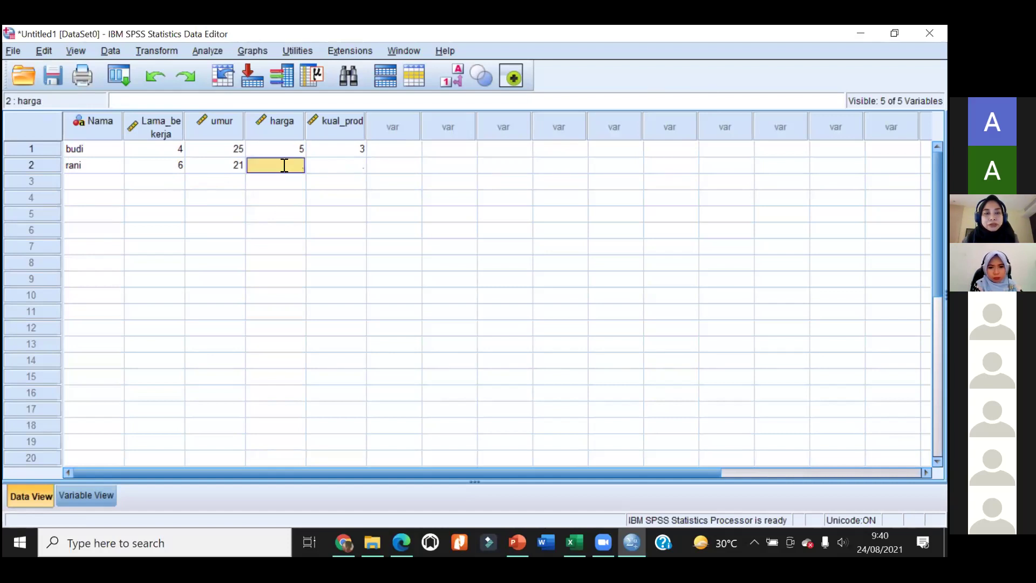
type("1")
left_click(335, 166)
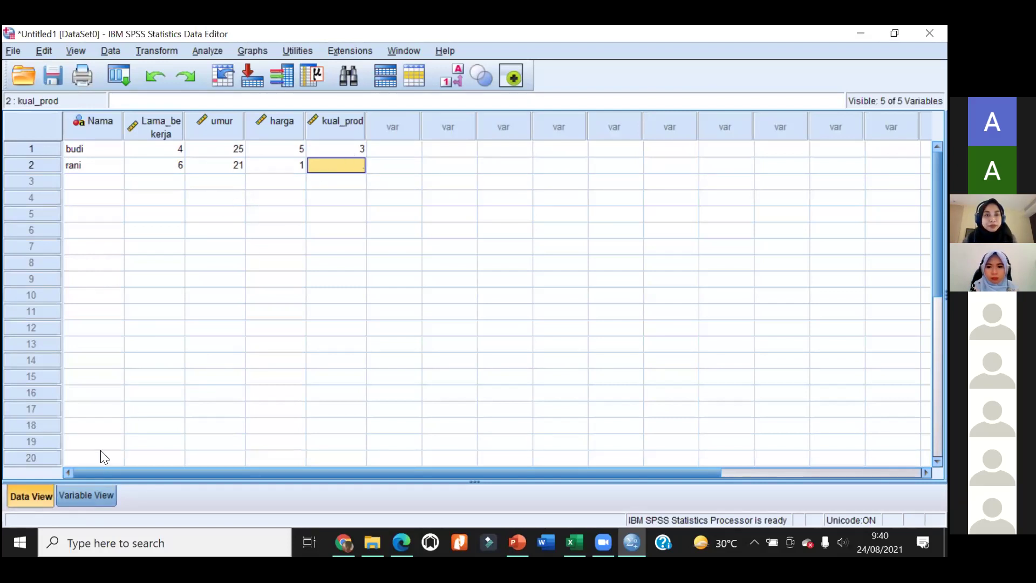
- Review the names of the five defined variables in the Variable View
left_click(87, 494)
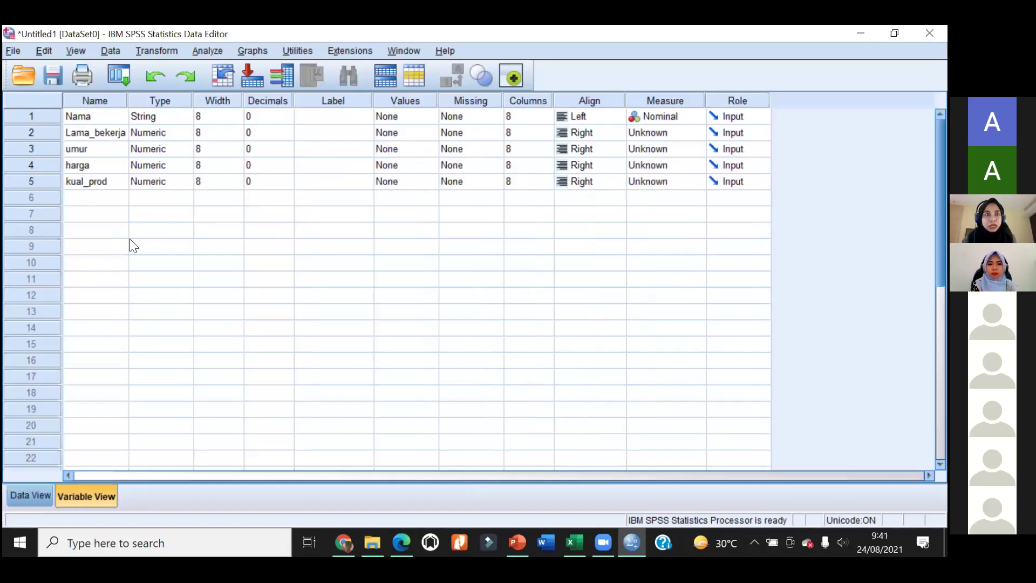
left_click(74, 114)
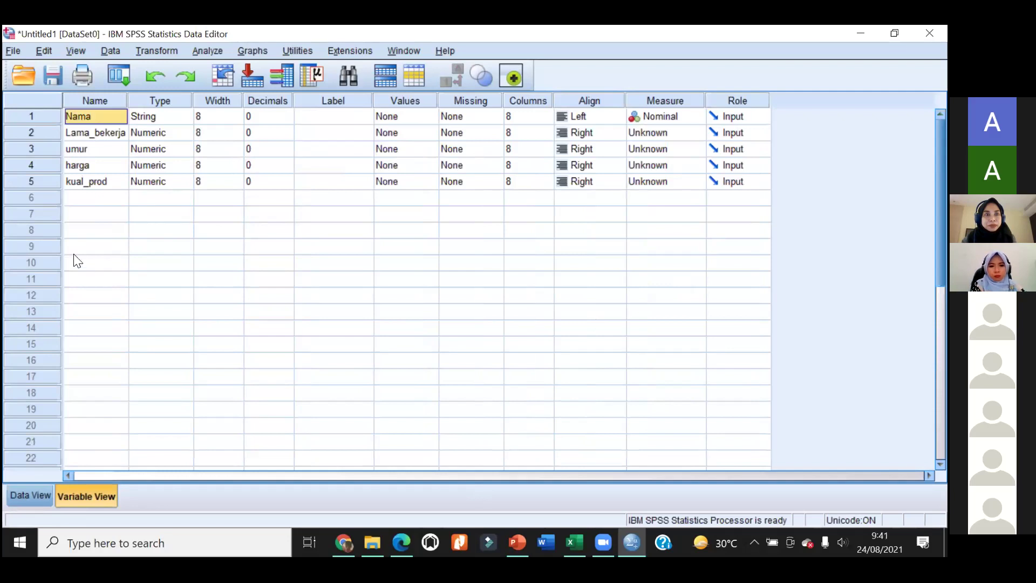
left_click(78, 201)
key("shift+Up")
key("shift+Up")
key("shift+Up")
key("shift+Up")
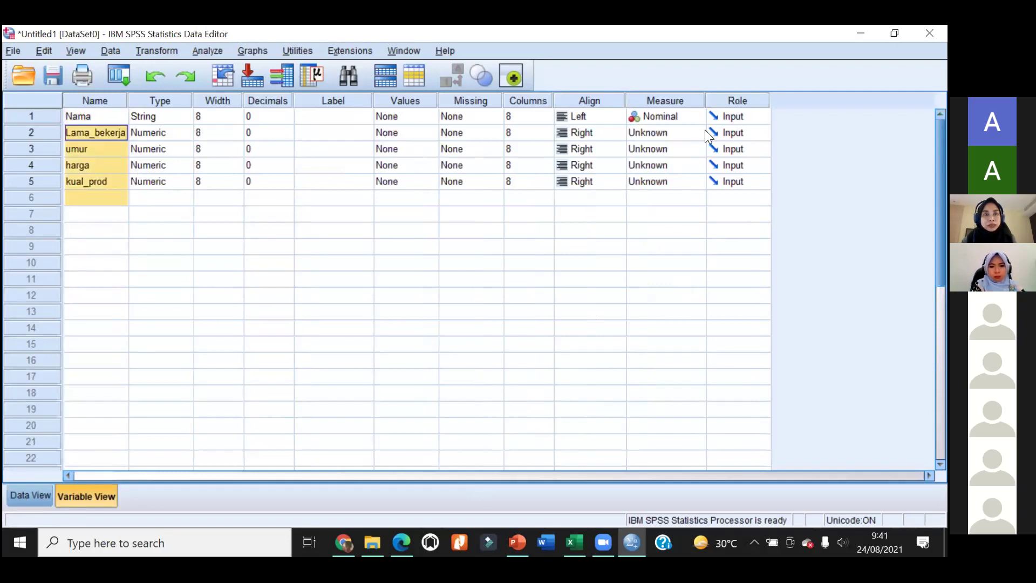
left_click(91, 118)
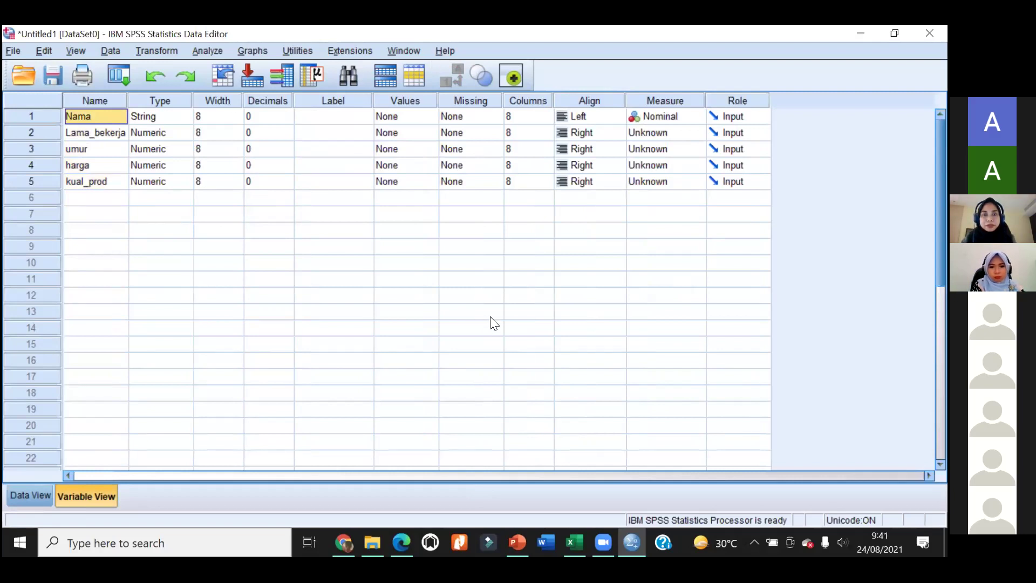
- Create a new empty data set
key("alt+F4")
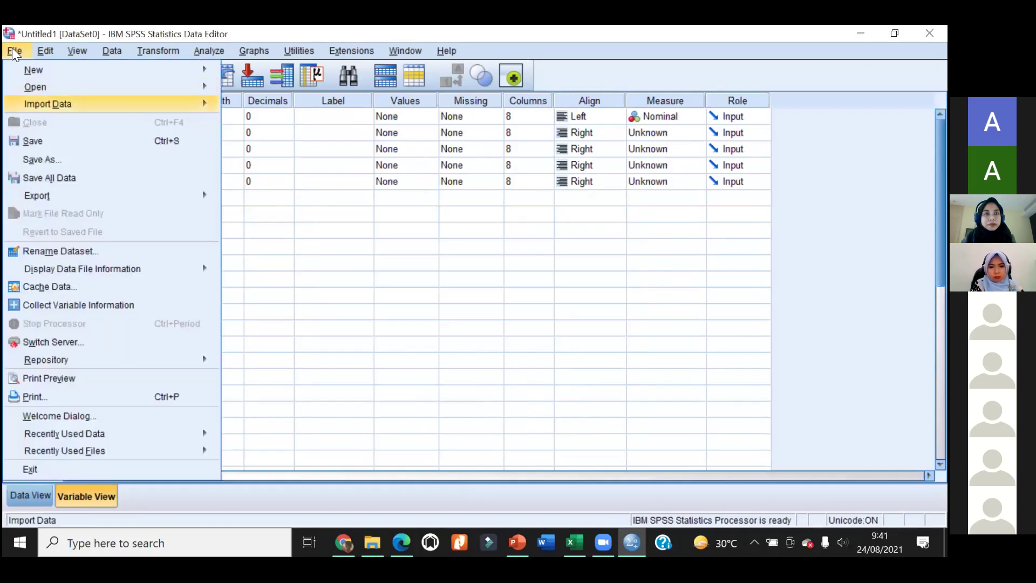
mouse_move(11, 62)
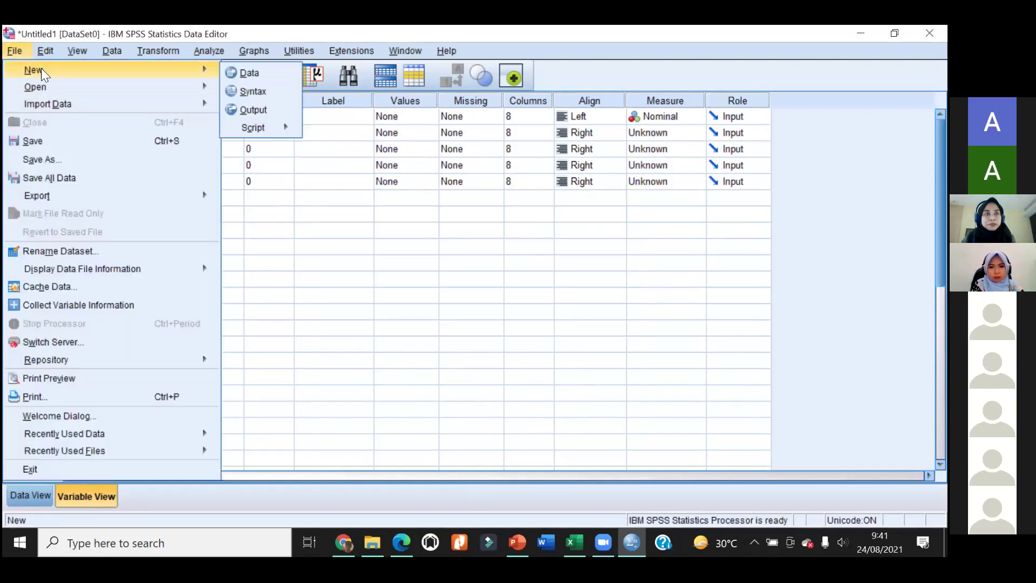
mouse_move(213, 87)
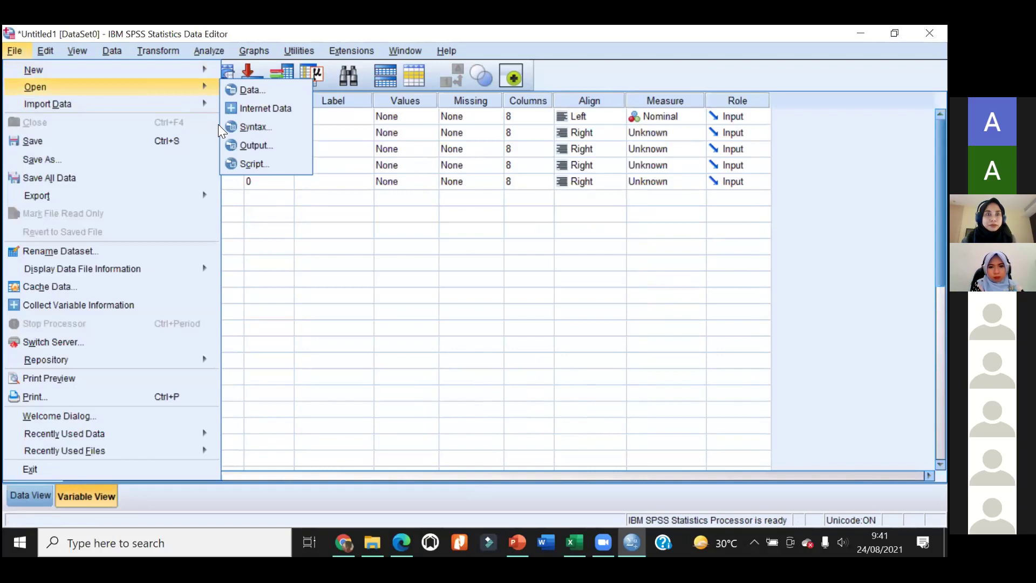
left_click(16, 53)
left_click(16, 54)
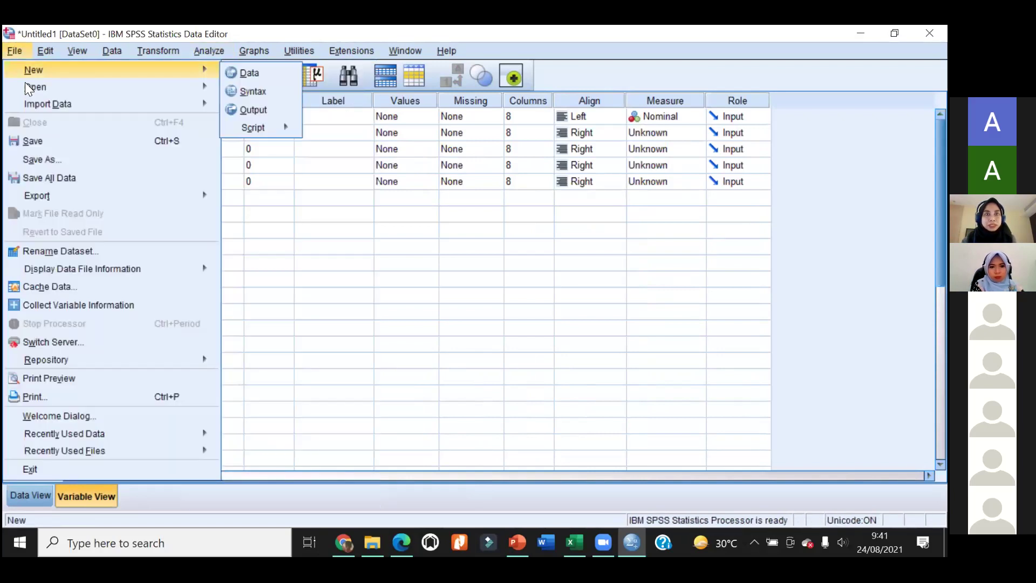
left_click(254, 110)
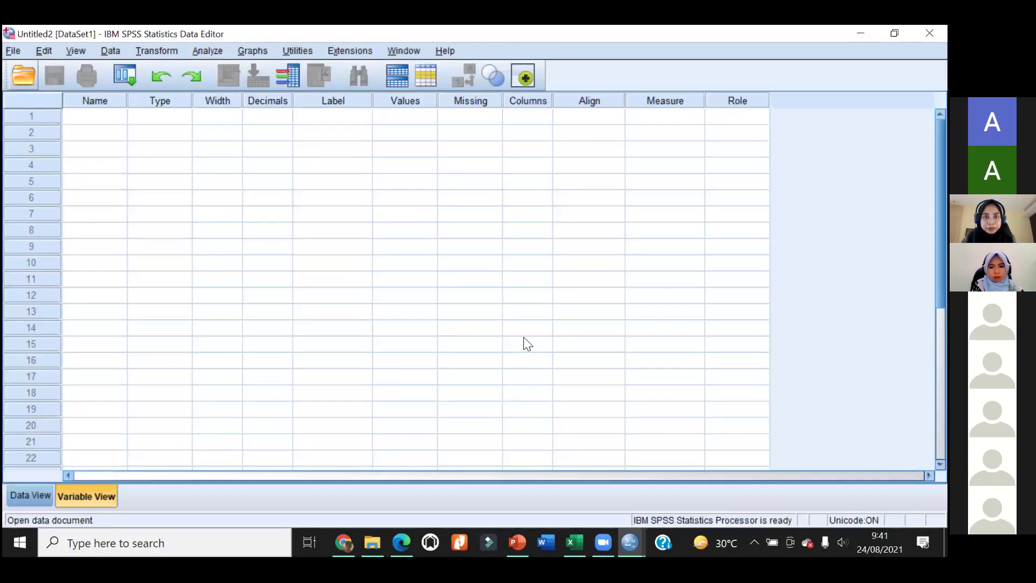
- Import the Excel file Data Pakai 2.xlsx from the pelatihan spss folder, reading Sheet1 [A1:X101]
key("alt+t")
key("alt+Down")
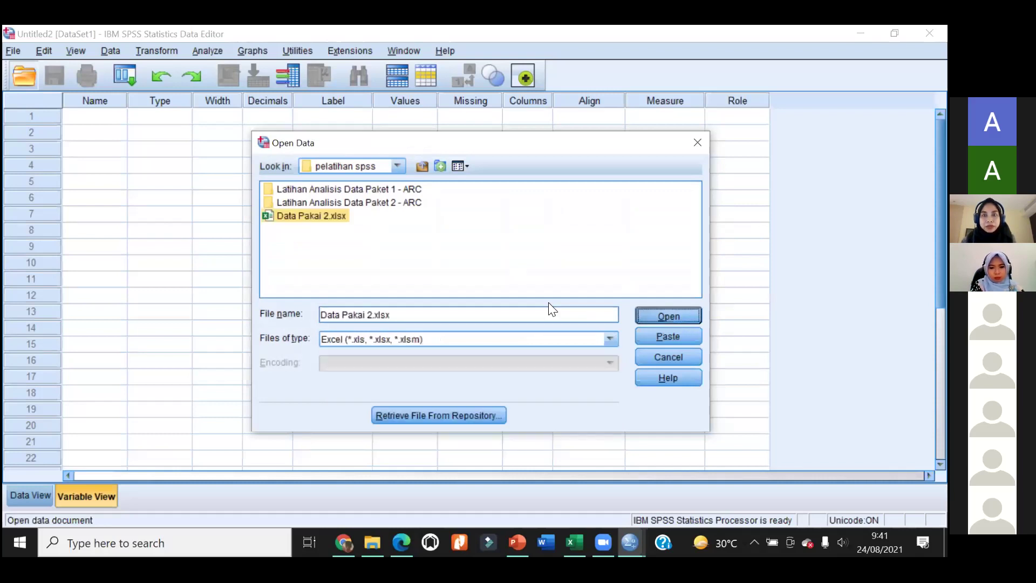
key("Return")
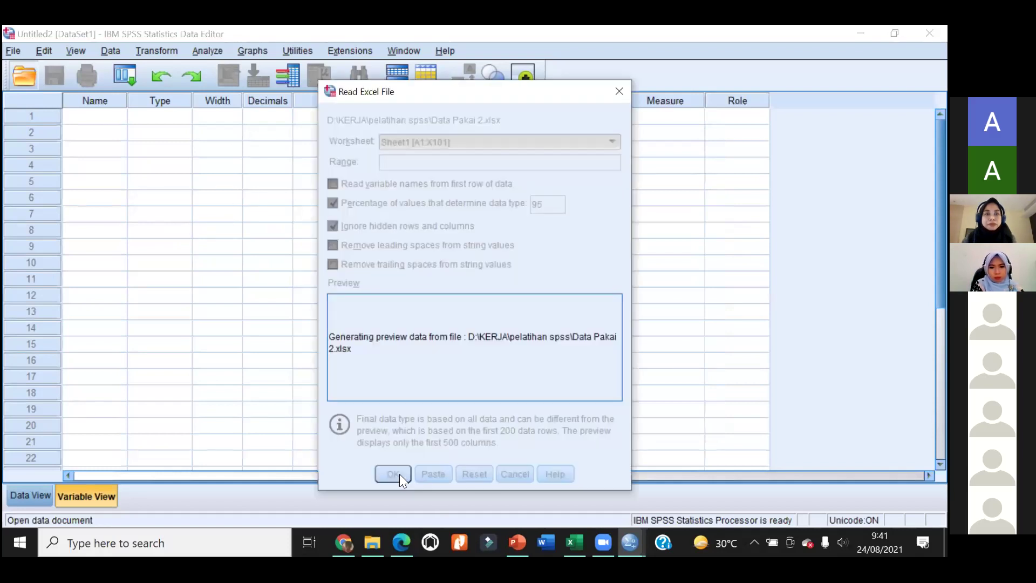
key("Return")
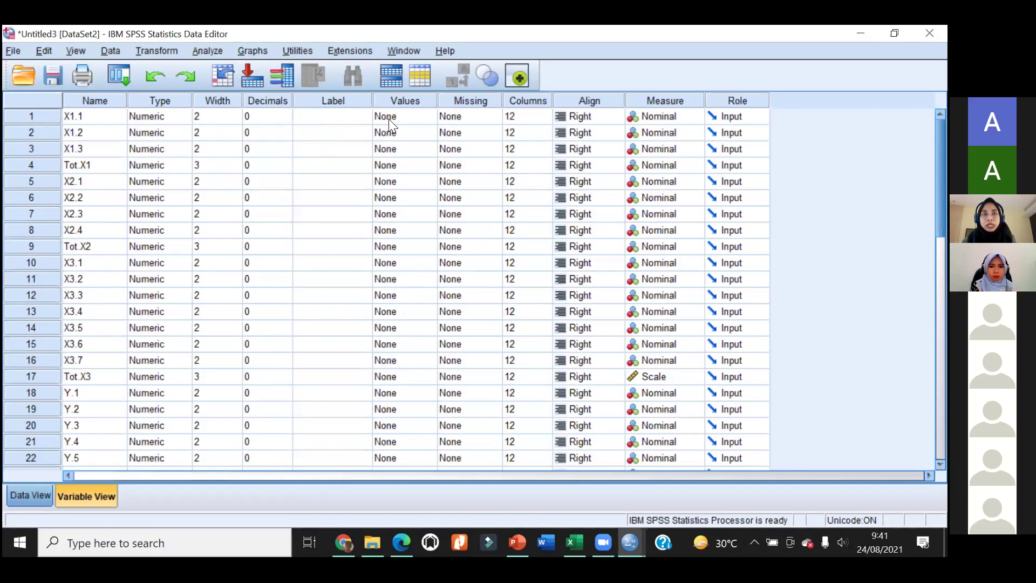
- Examine the imported cases in the Data View and their variable definitions in the Variable View
key("ctrl+t")
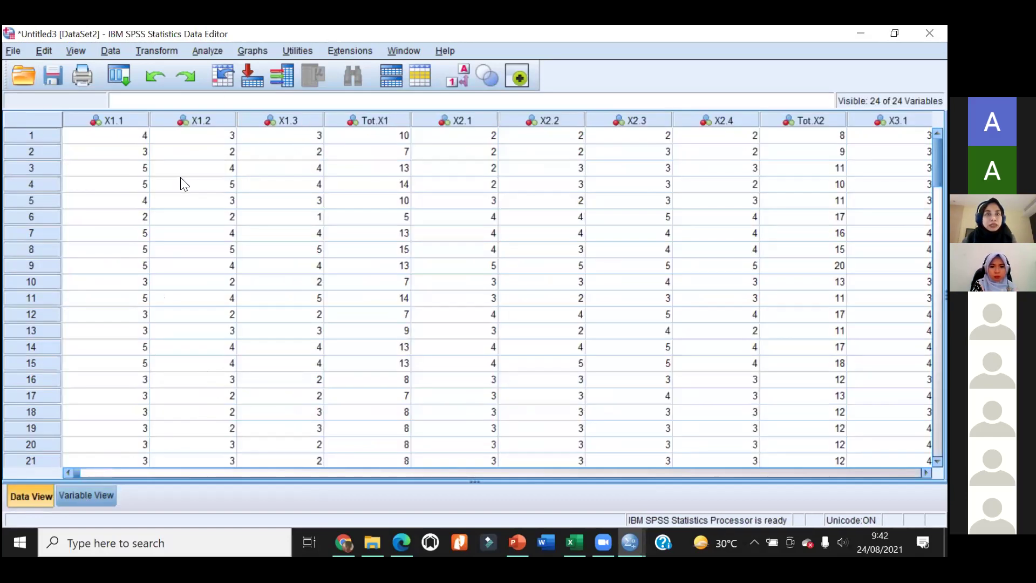
key("ctrl+t")
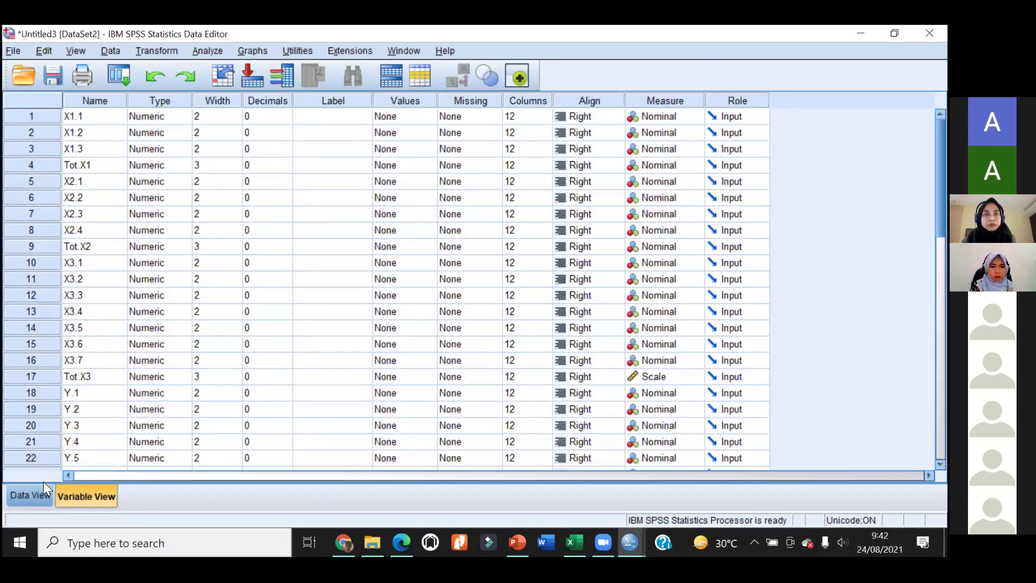
left_click(22, 497)
left_click(74, 496)
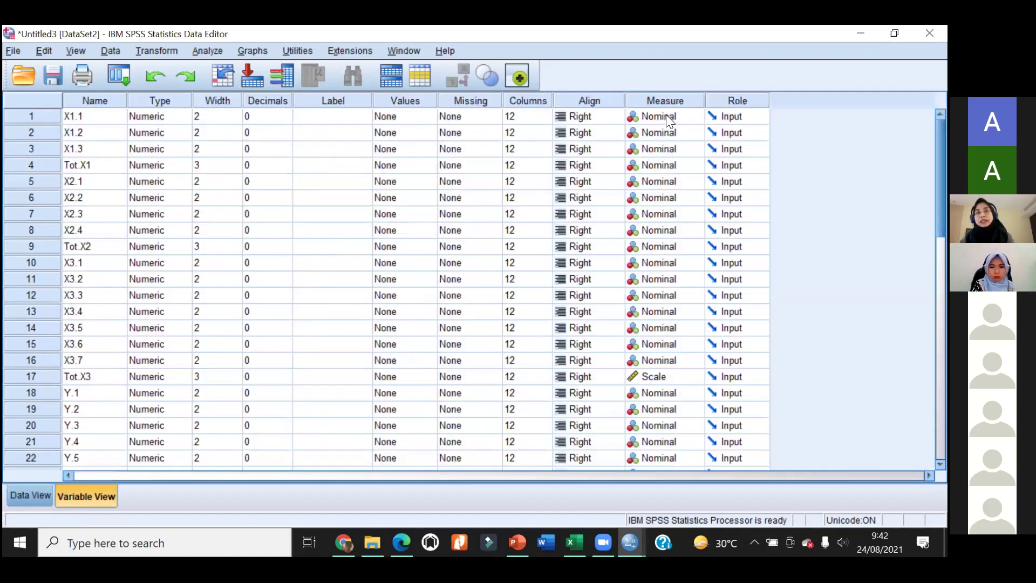
- Set the measurement level of variables X1.1 through Tot.X1 to Scale
left_click(686, 120)
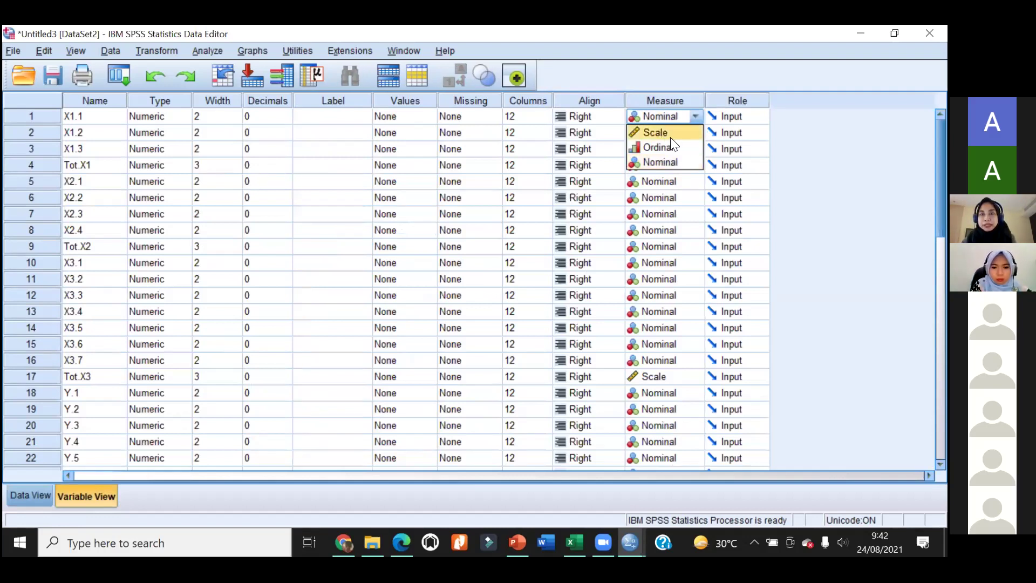
left_click(664, 132)
left_click(669, 133)
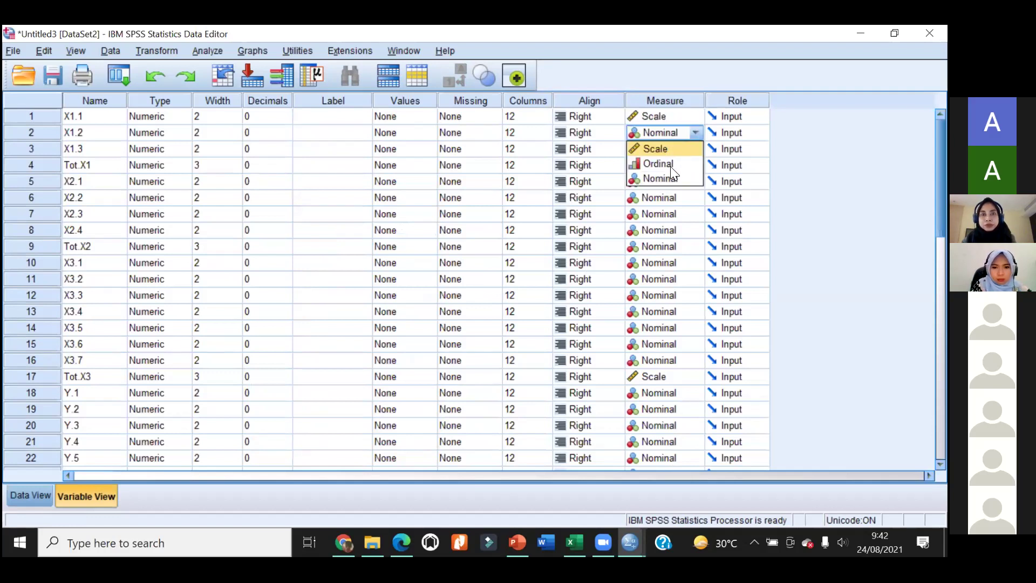
key("Return")
left_click(670, 166)
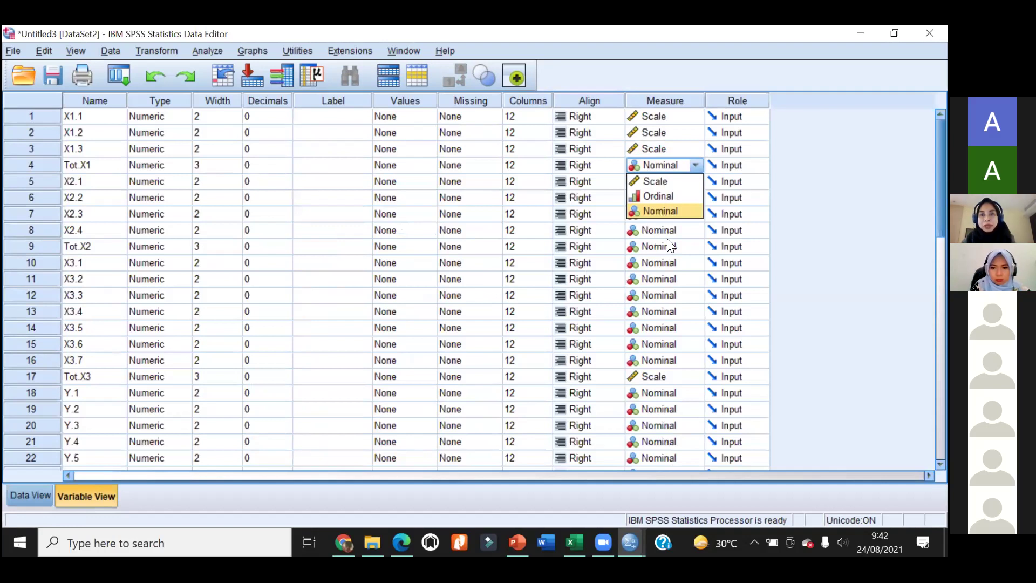
left_click(655, 180)
- Set the measurement level of the variables from X2.1 through X3.6 to Scale
left_click(669, 214)
left_click(655, 230)
left_click(665, 230)
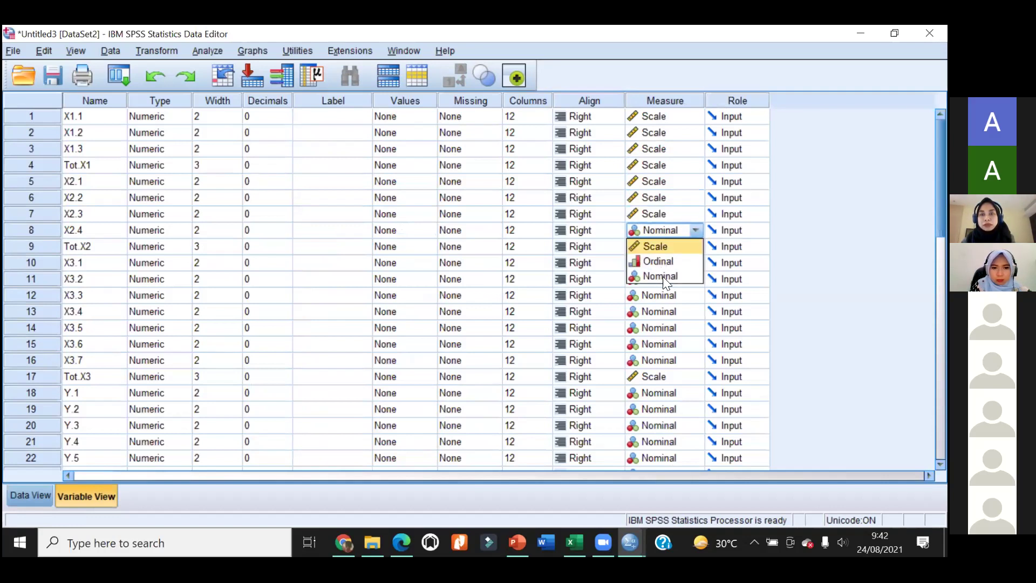
left_click(657, 309)
left_click(661, 312)
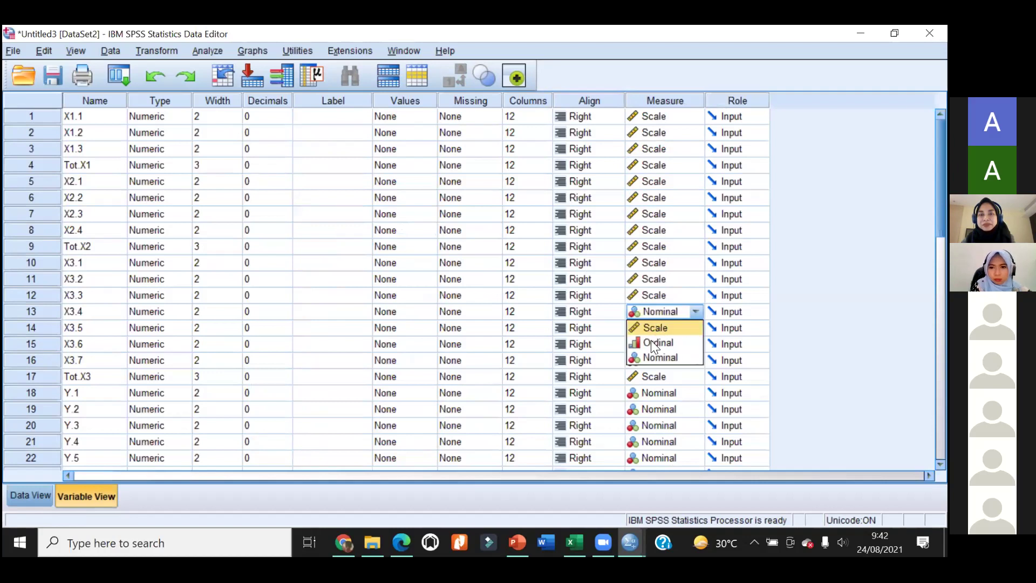
key("Return")
left_click(650, 350)
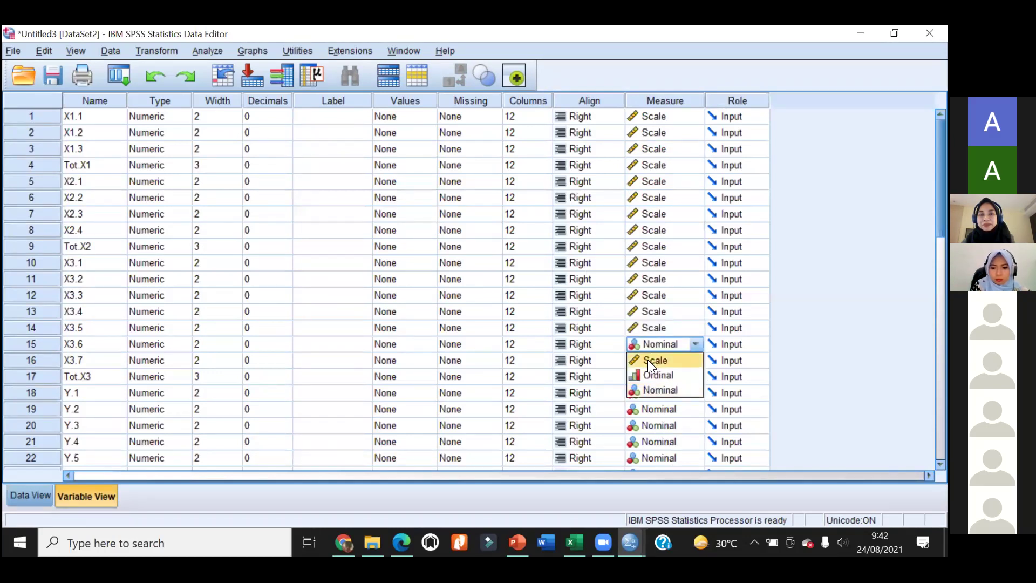
left_click(647, 360)
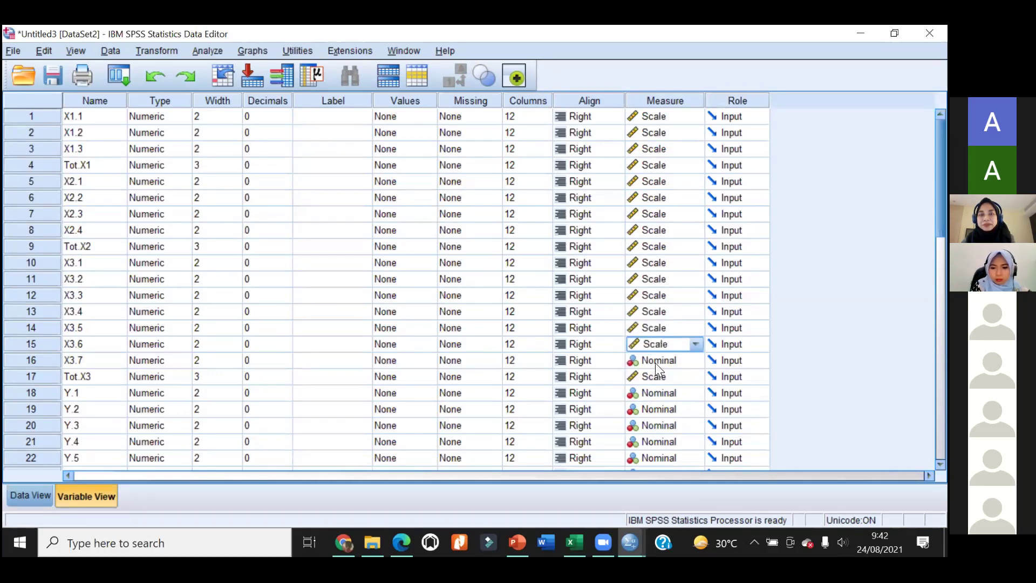
- Set the measurement level of X3.7 and the nominal Y variables, starting at Y.1, to Scale
left_click(651, 394)
left_click(652, 409)
left_click(652, 412)
left_click(648, 427)
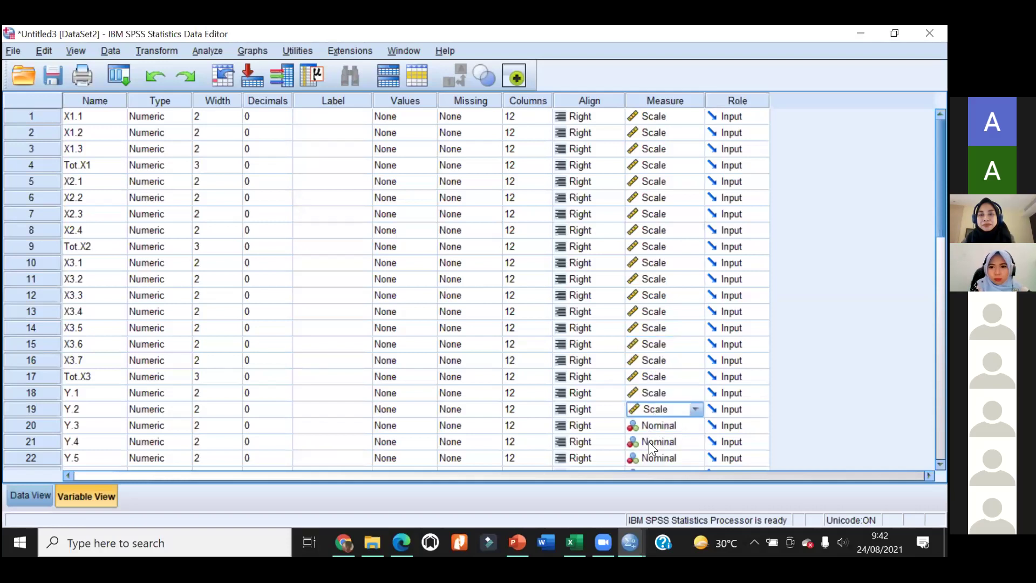
left_click(649, 426)
left_click(648, 441)
left_click(649, 442)
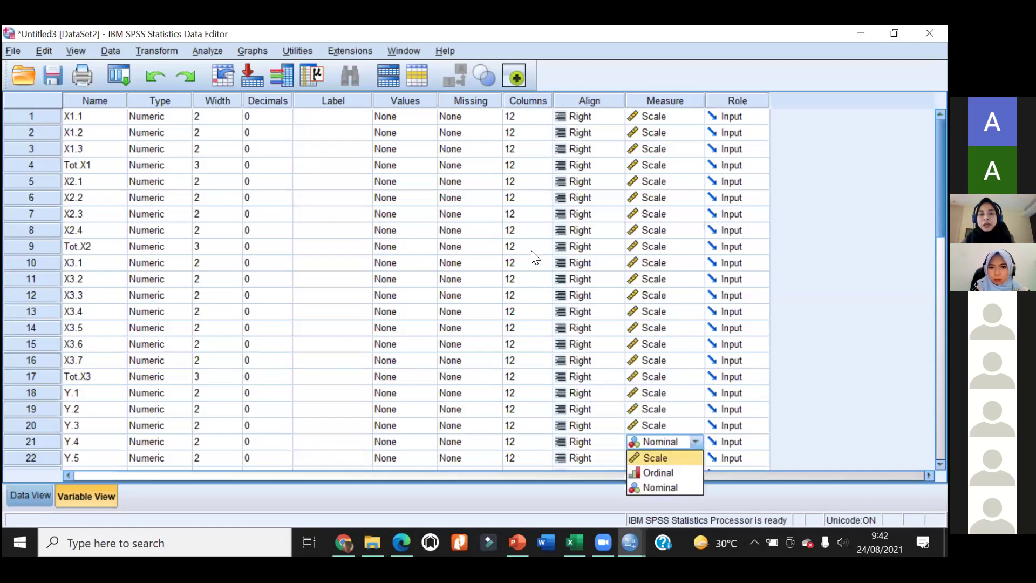
key("Return")
scroll(534, 245, "up", 1)
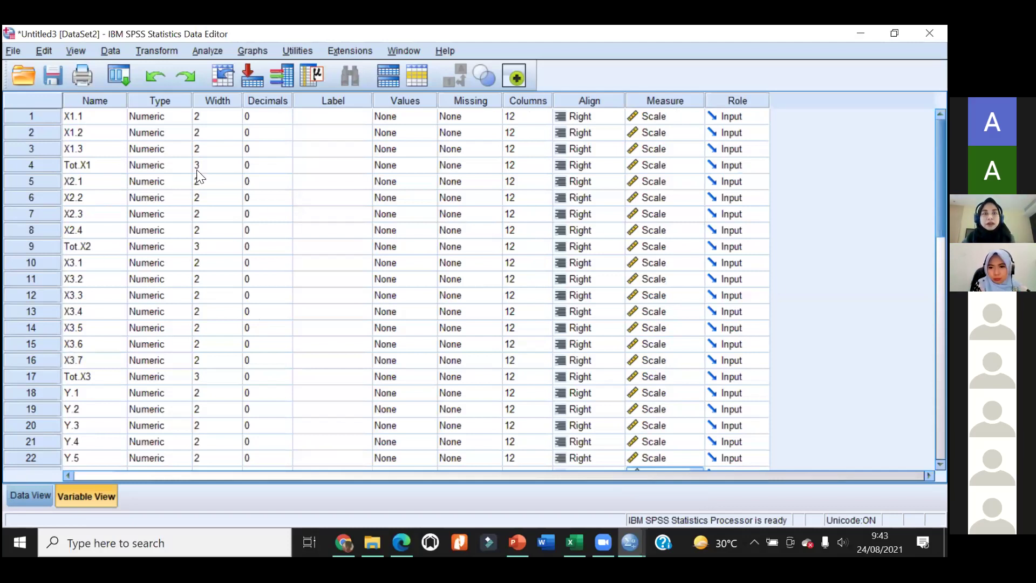
- Compare the imported cases in the Data View with the variable definitions in the Variable View
key("ctrl+t")
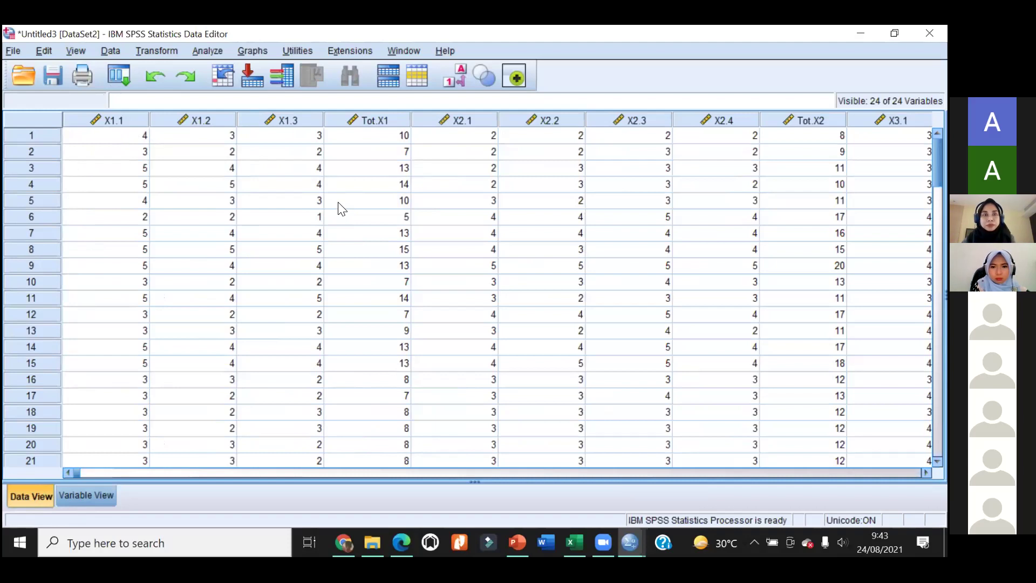
key("ctrl+t")
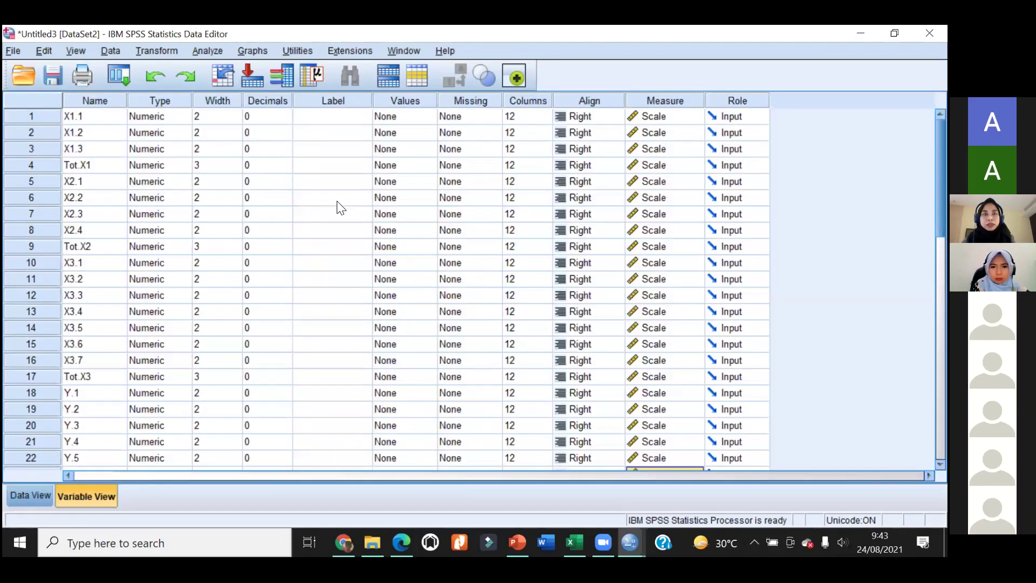
key("ctrl+t")
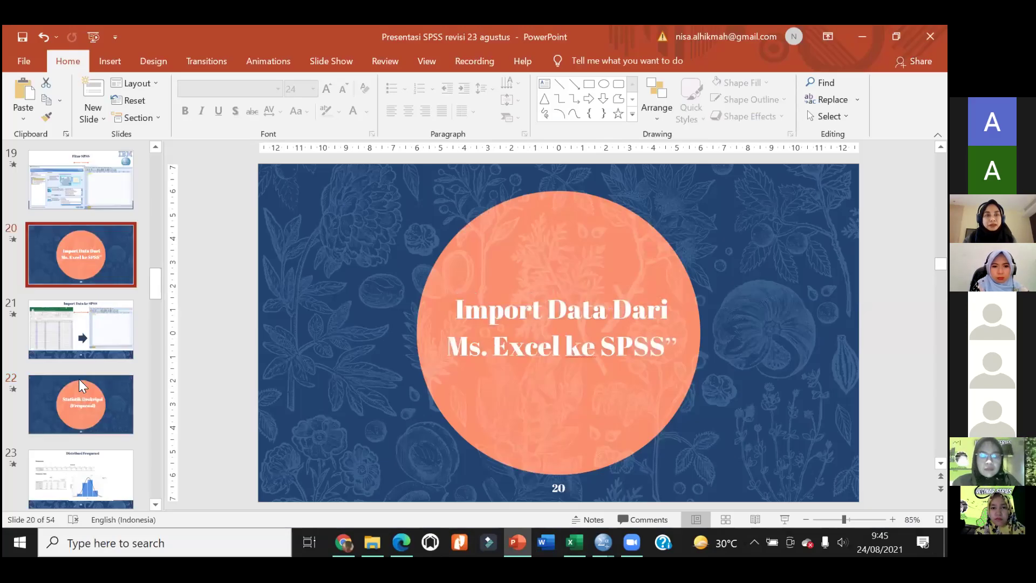
- Review the "Import Data ke SPSS" and "Statistik Deskripsi (Frequensi)" slides in the PowerPoint presentation
left_click(74, 400)
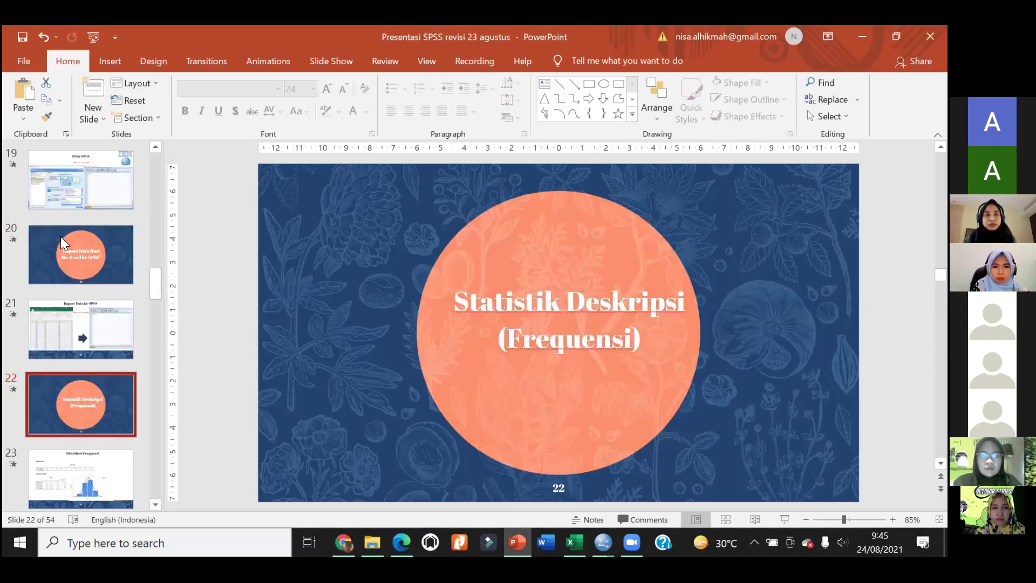
scroll(61, 236, "down", 3)
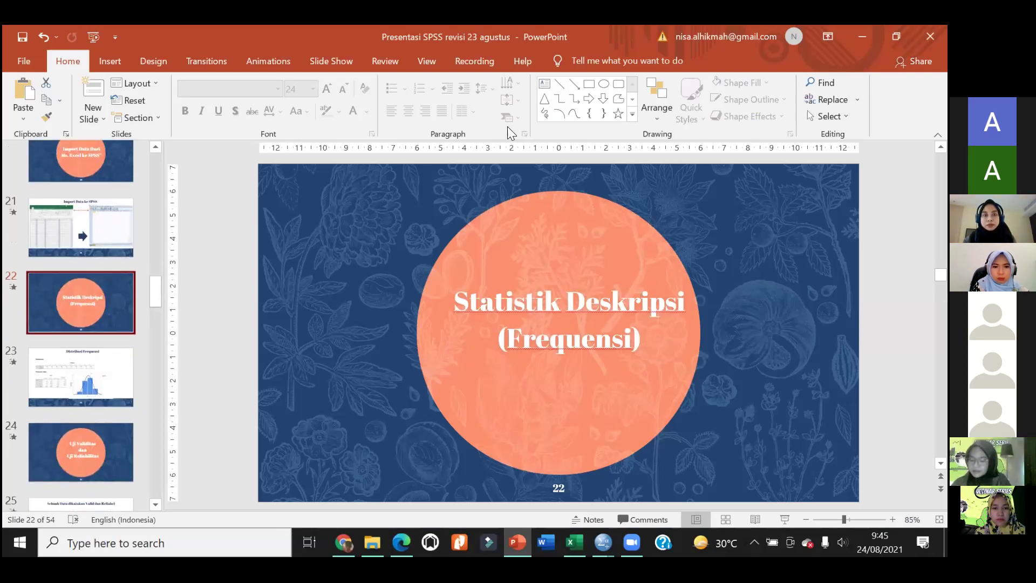
key("Up")
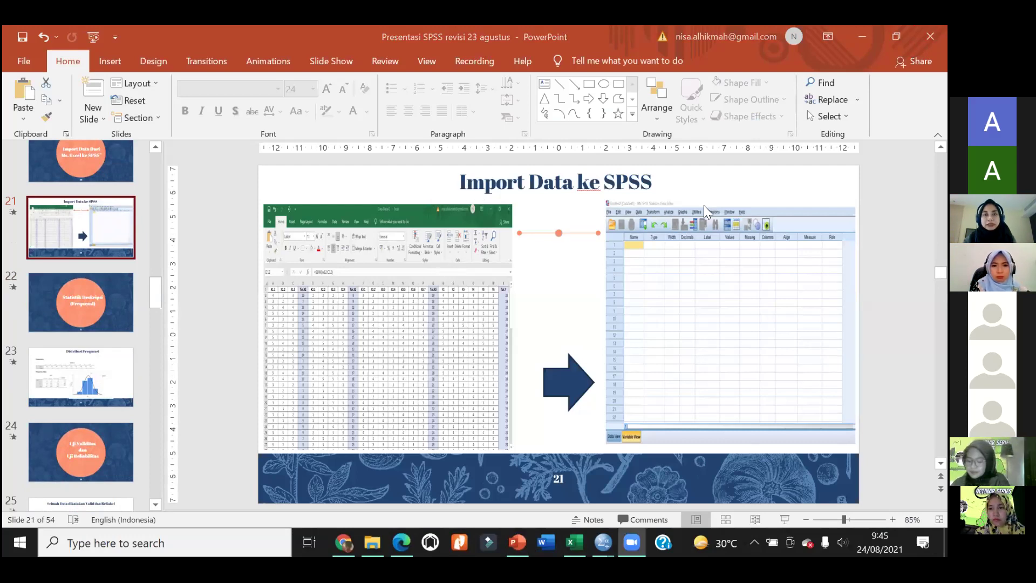
left_click(81, 303)
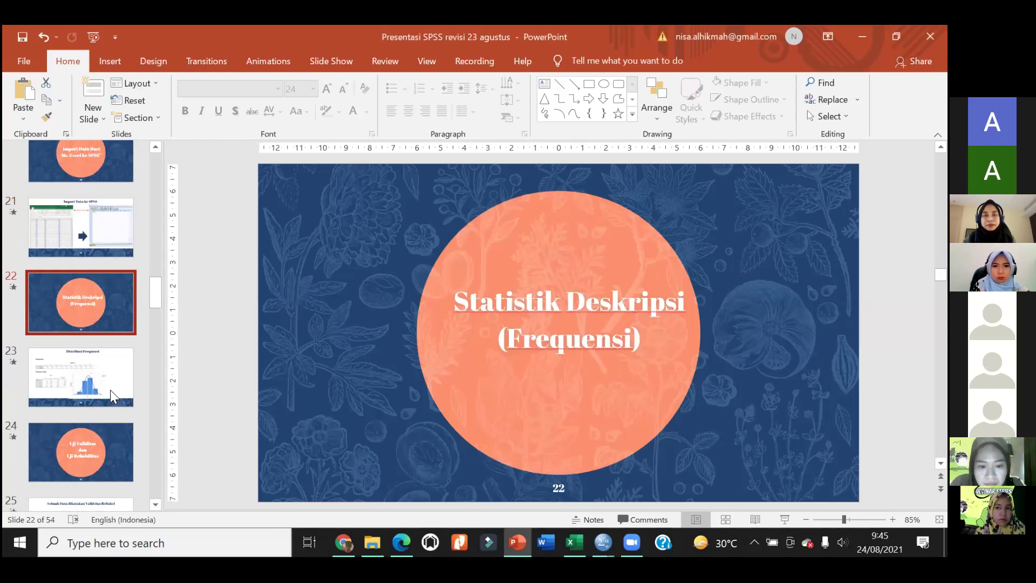
left_click(366, 449)
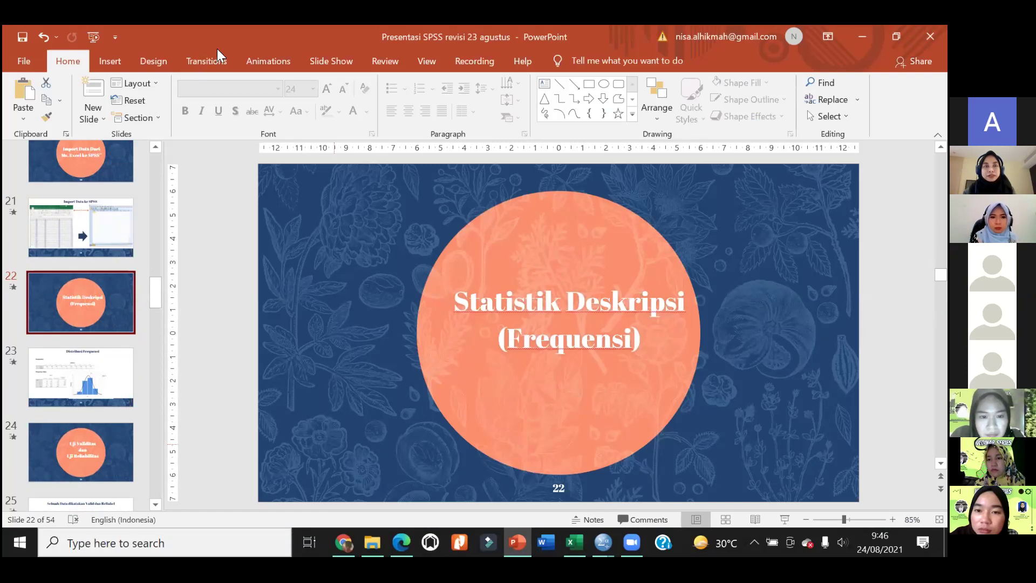
key("Page_Down")
- Switch to SPSS and start a Frequencies analysis with all variables of the data set included
key("alt+Tab")
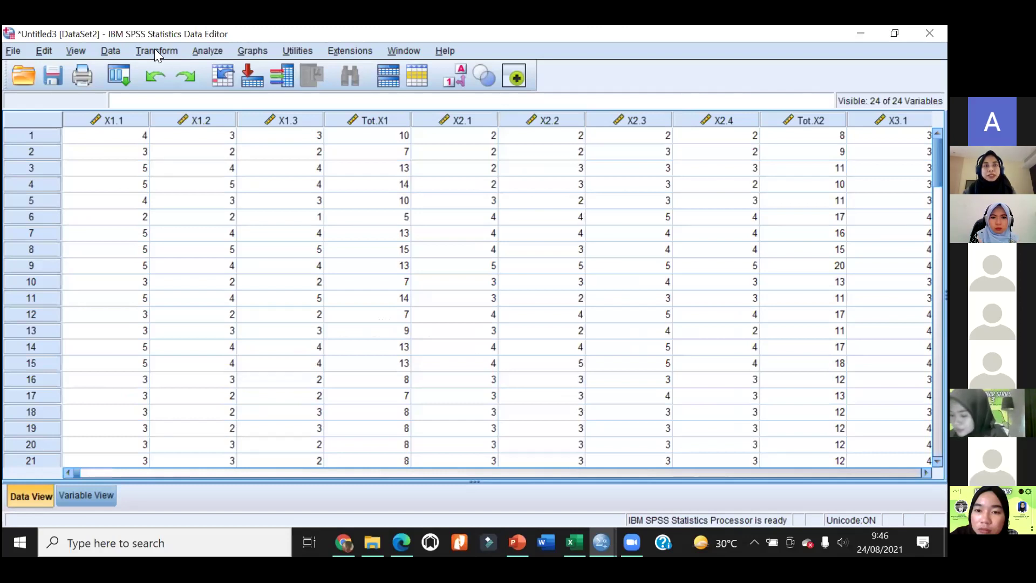
left_click(200, 50)
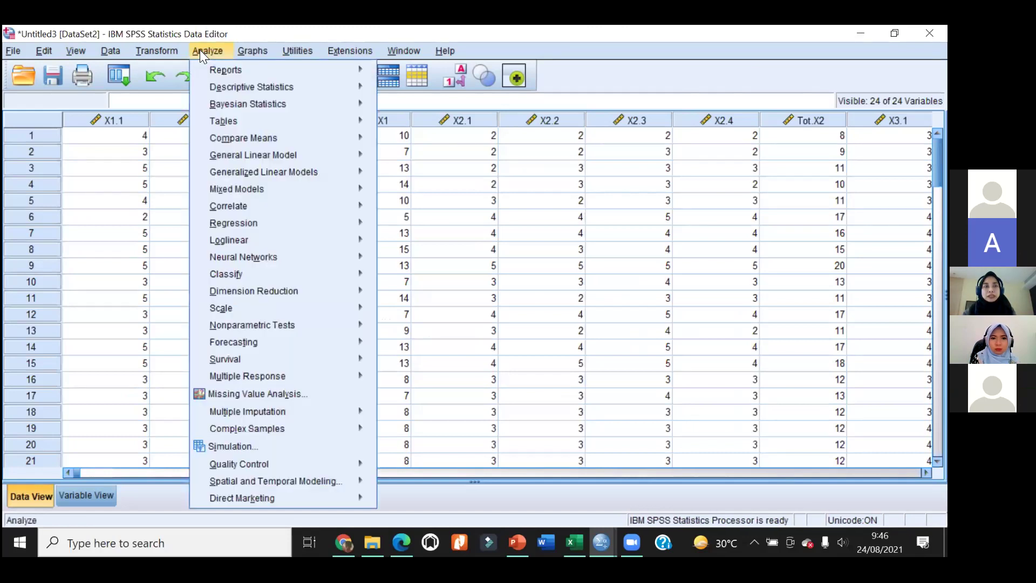
mouse_move(221, 87)
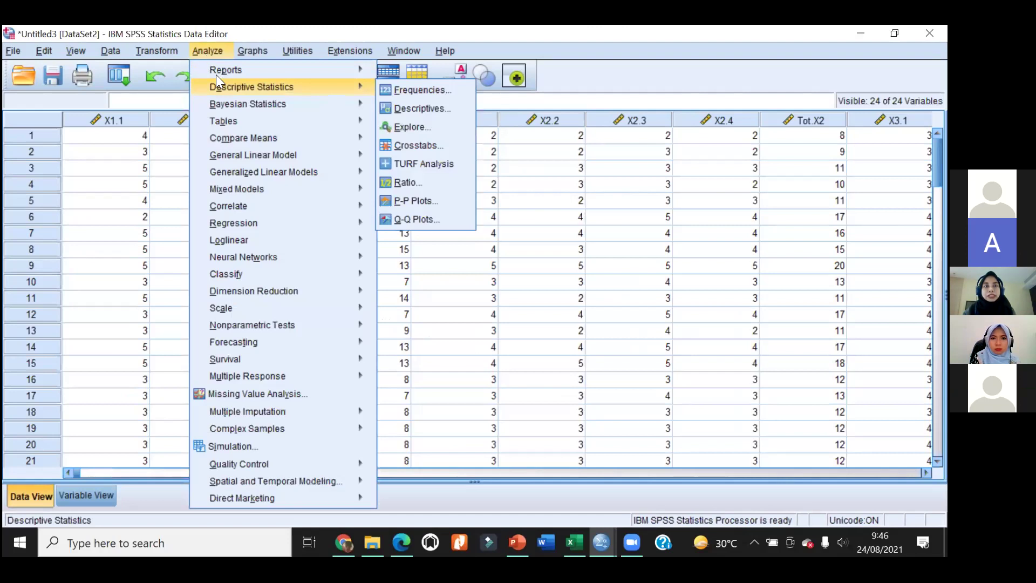
left_click(406, 90)
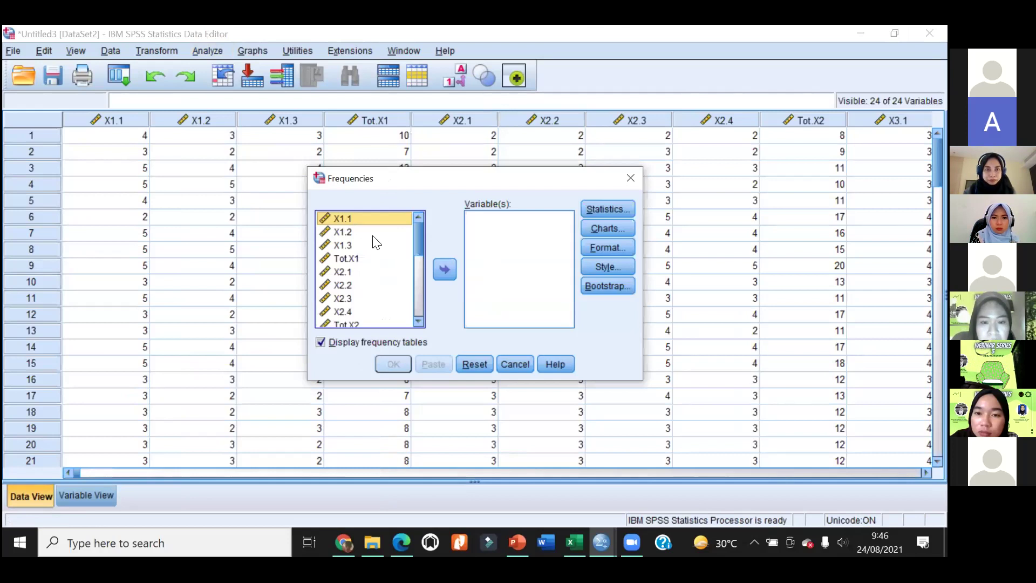
left_click(344, 236)
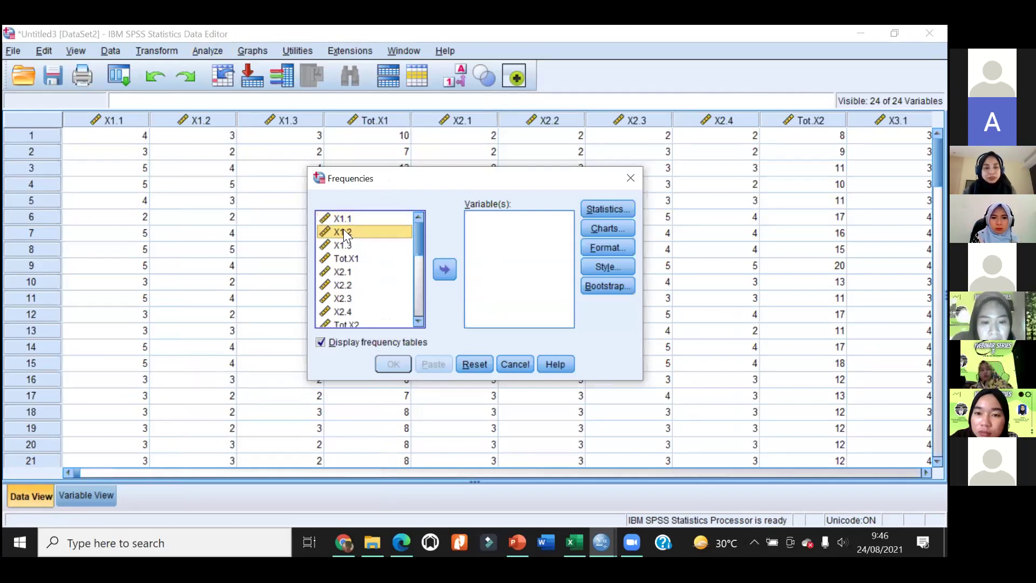
left_click(357, 217)
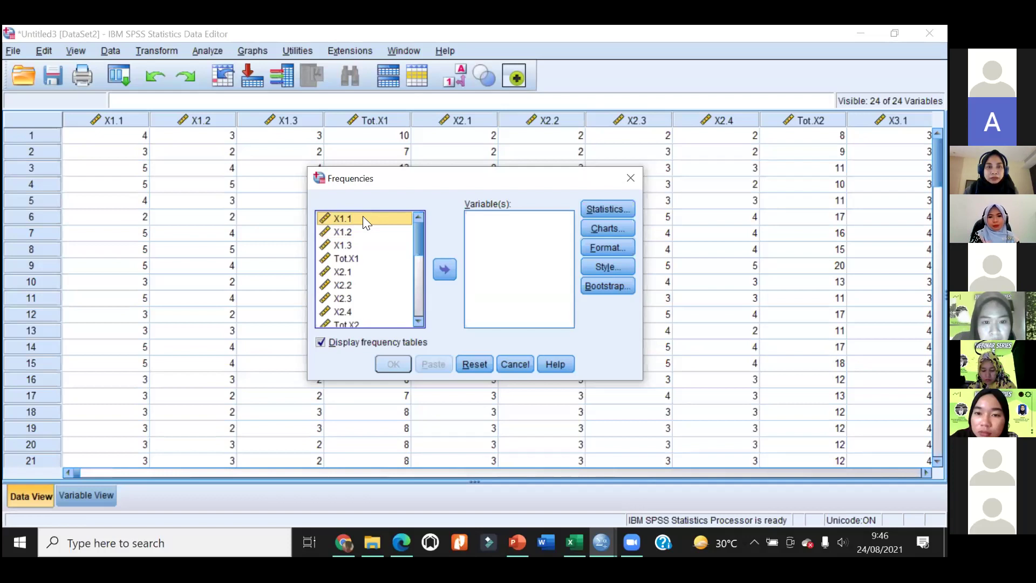
left_click(445, 269)
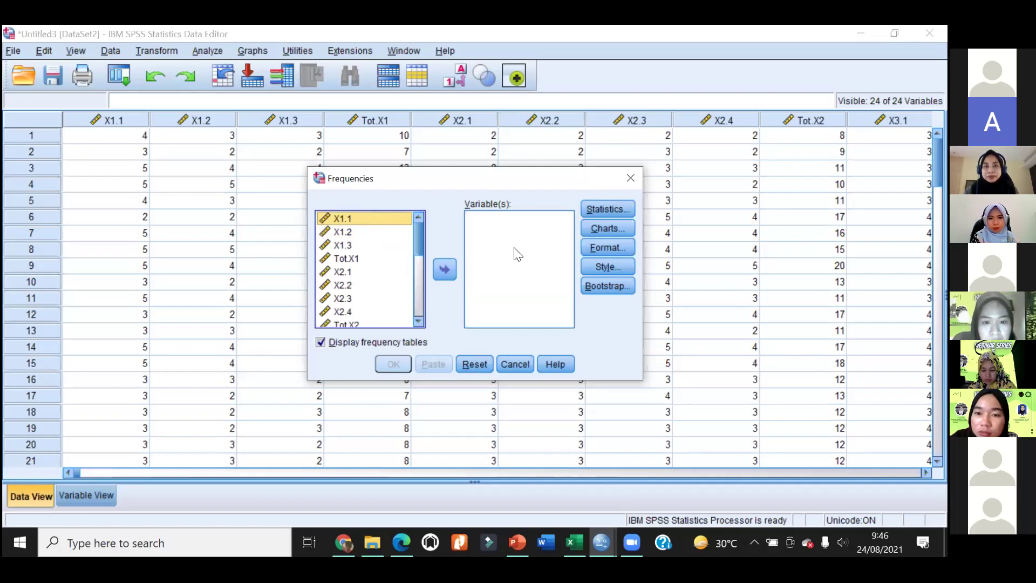
left_click(513, 247)
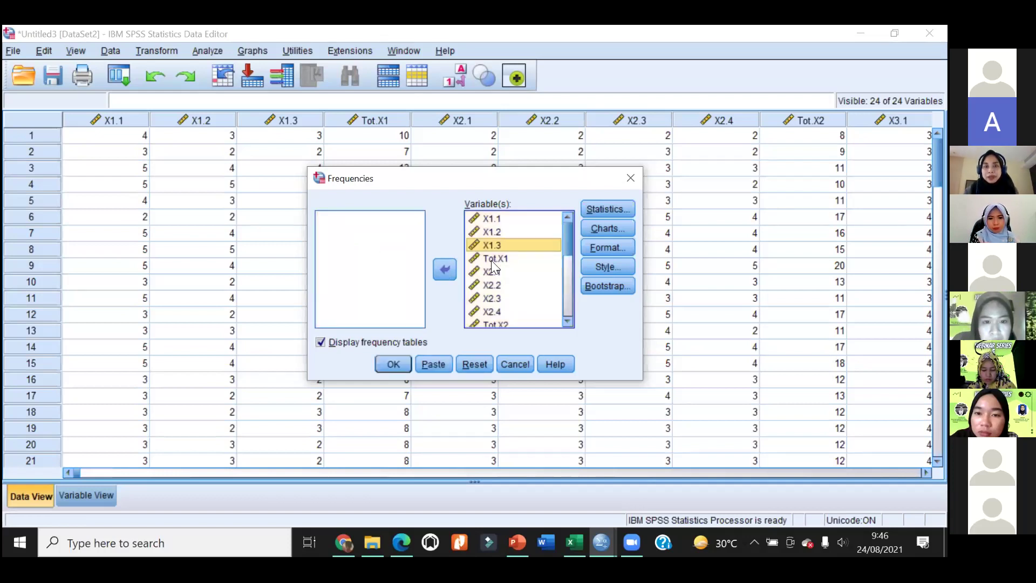
- Remove the total variables Tot.X1, Tot.X2, Tot.X3 and Tot.Y from the Frequencies analysis
key("Down")
left_click(443, 270)
scroll(567, 235, "down", 2)
left_click(510, 228)
left_click(444, 269)
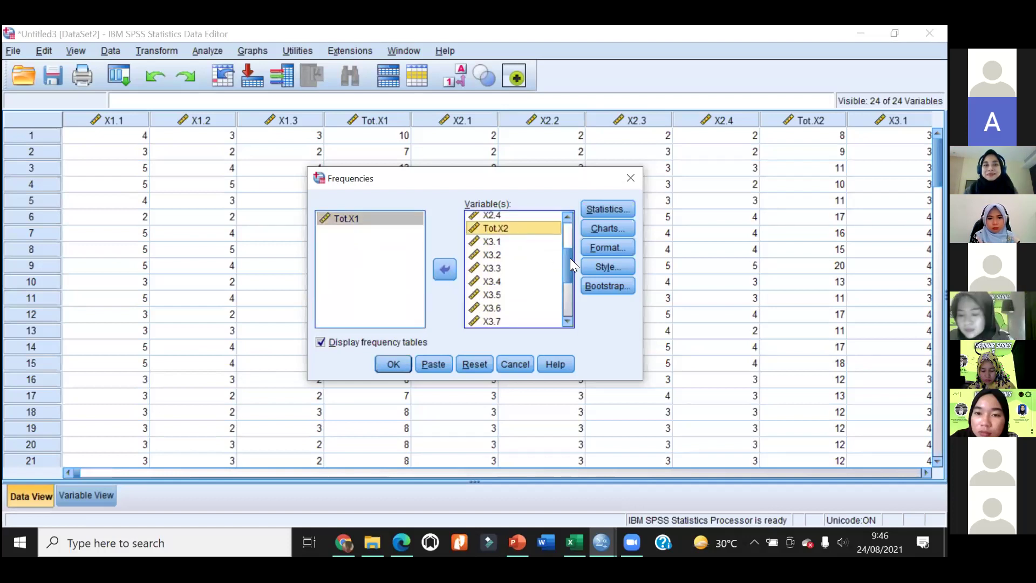
scroll(494, 233, "down", 3)
left_click(493, 228)
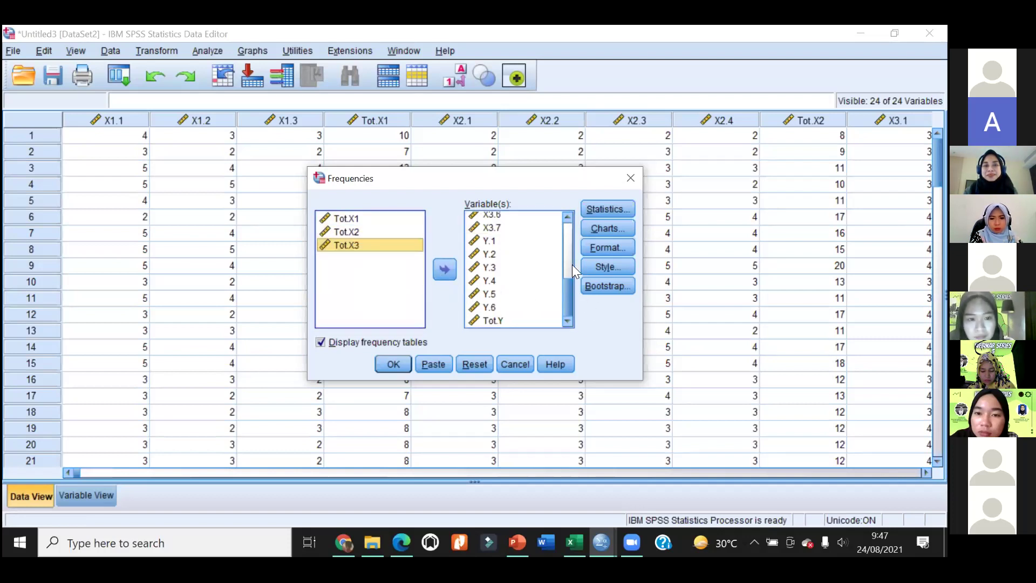
left_click_drag(566, 267, 561, 211)
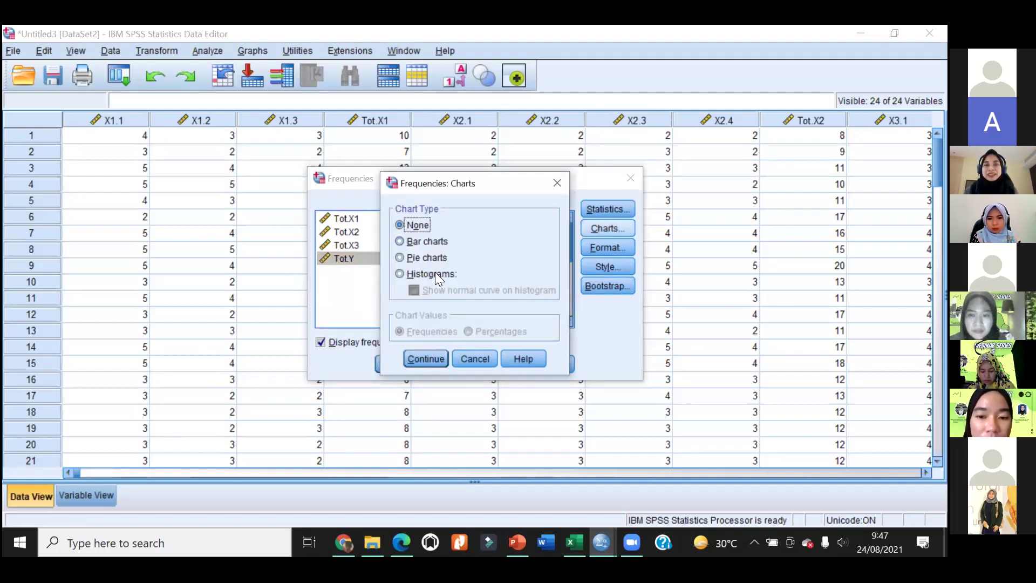
- Add histograms with a normal curve to the Frequencies analysis and run it
left_click(435, 273)
left_click(434, 292)
left_click(427, 360)
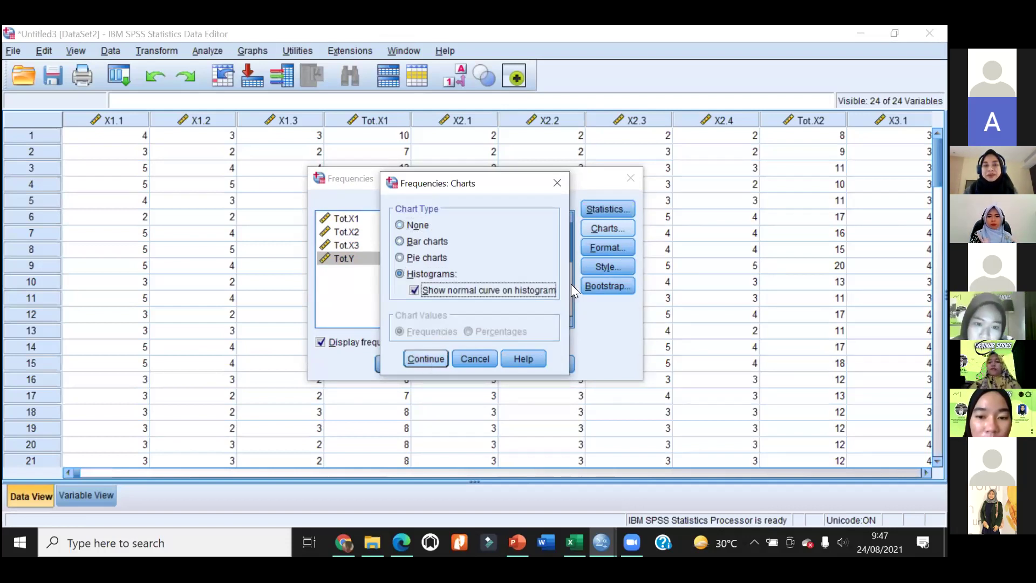
left_click(605, 230)
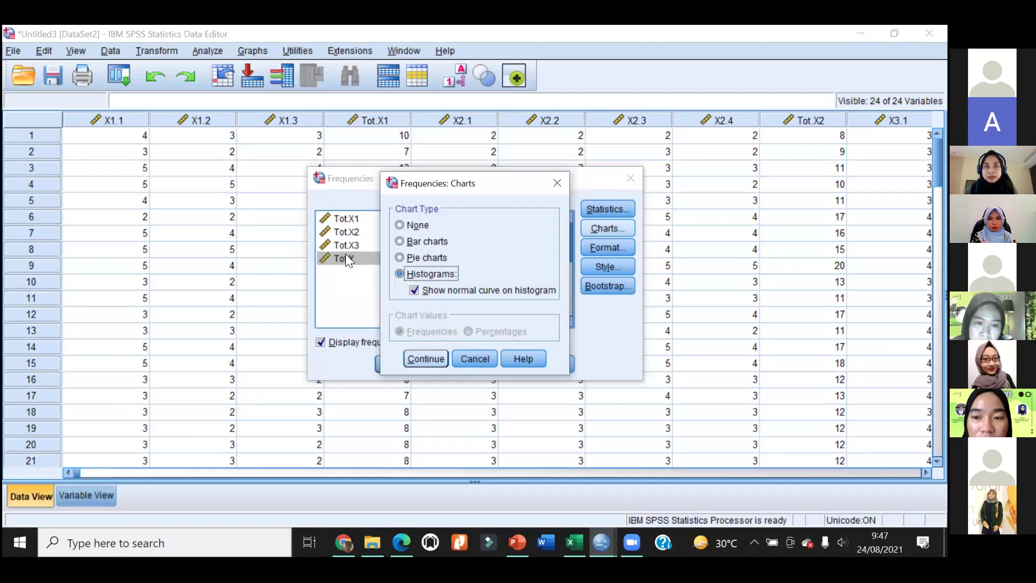
key("Return")
key("Return")
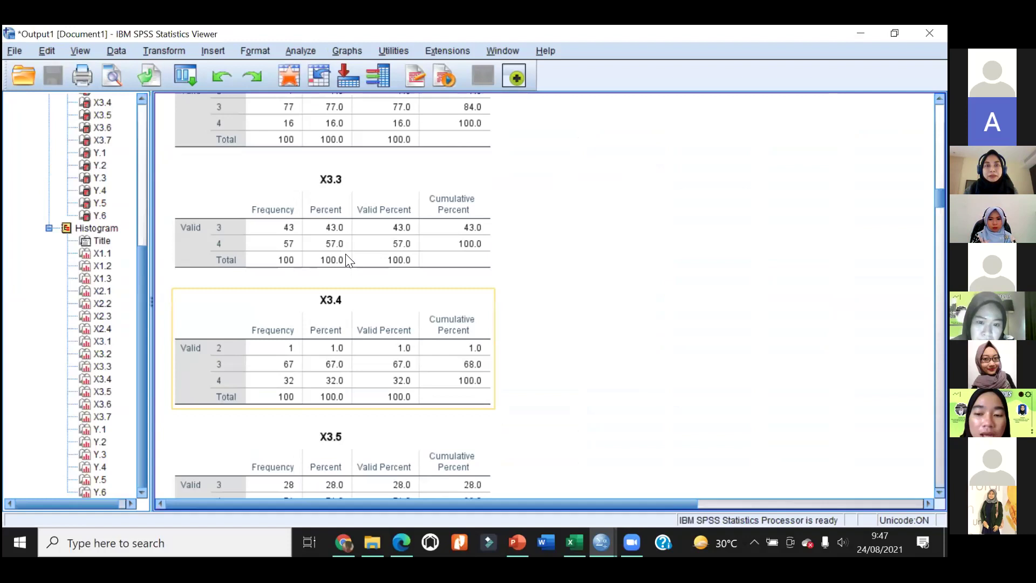
- Examine the Statistics table and the X1.1 frequency table in the output
scroll(345, 254, "up", 20)
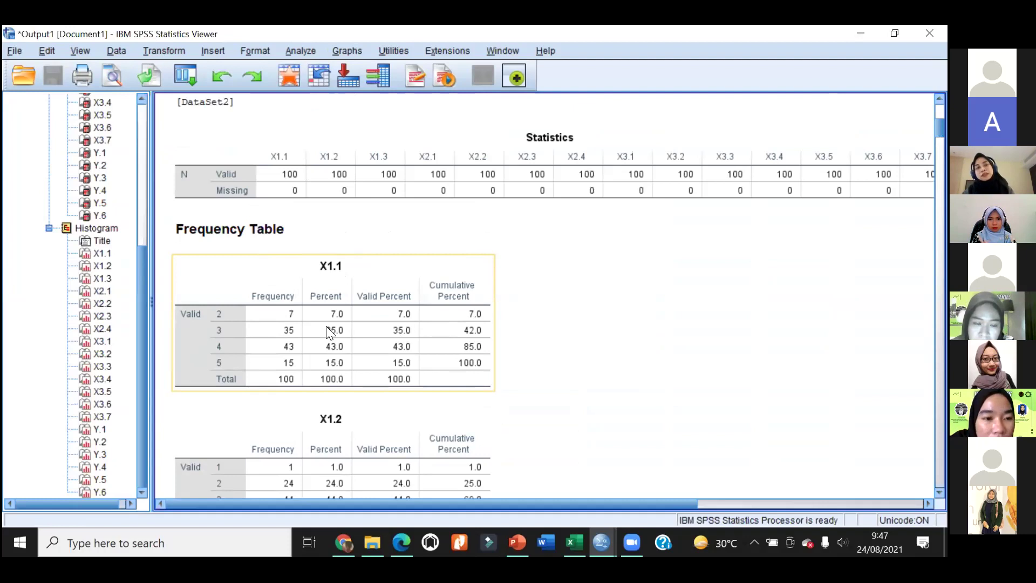
key("Up")
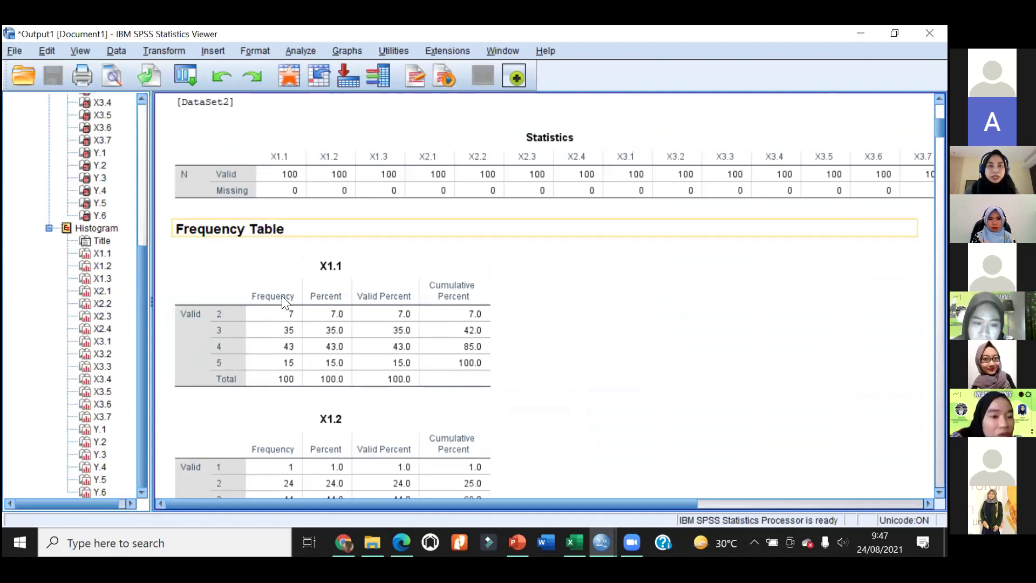
left_click(334, 275)
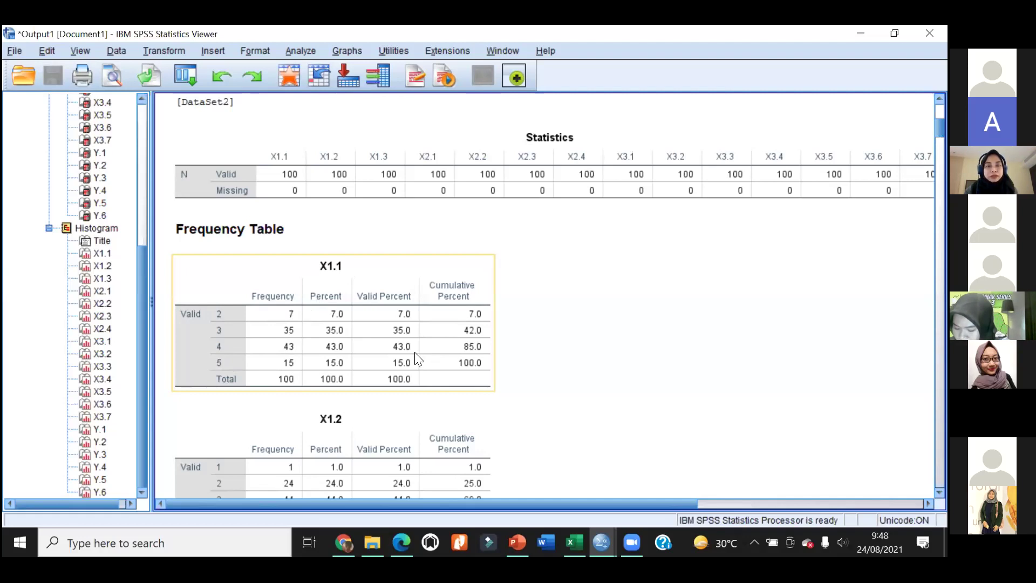
- Look through the remaining frequency tables in the output and examine the X1.1 histogram with its normal curve
scroll(418, 359, "down", 20)
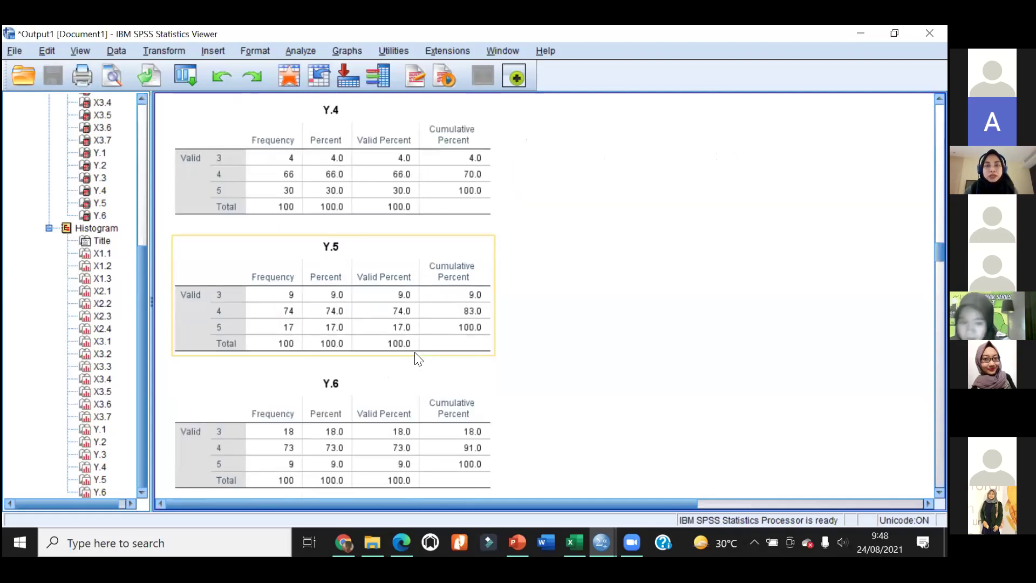
scroll(417, 357, "down", 10)
scroll(417, 357, "up", 3)
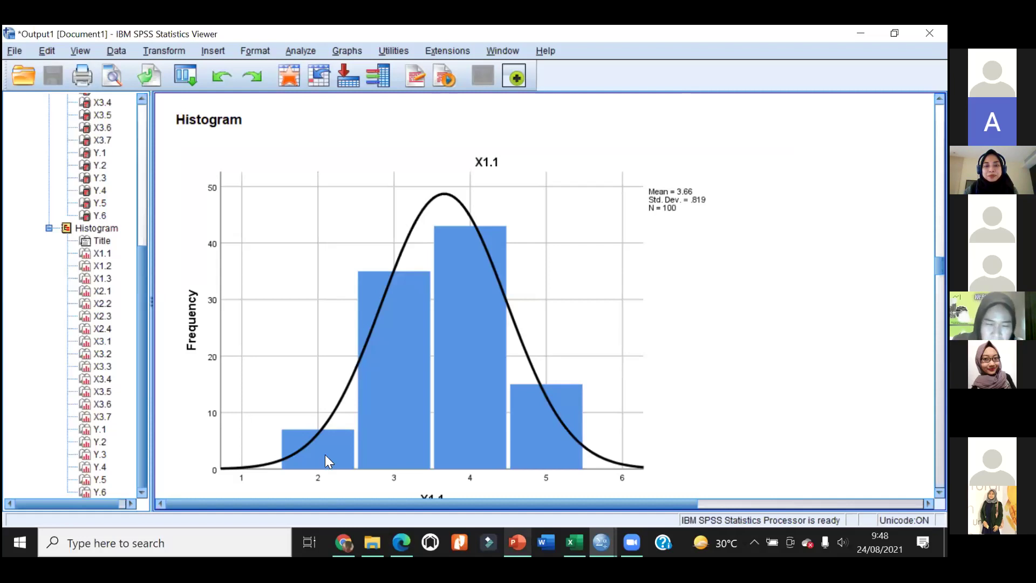
- Switch to the PowerPoint presentation and show slide 24, "Uji Validitas dan Uji Reliabilitas"
key("alt+Tab")
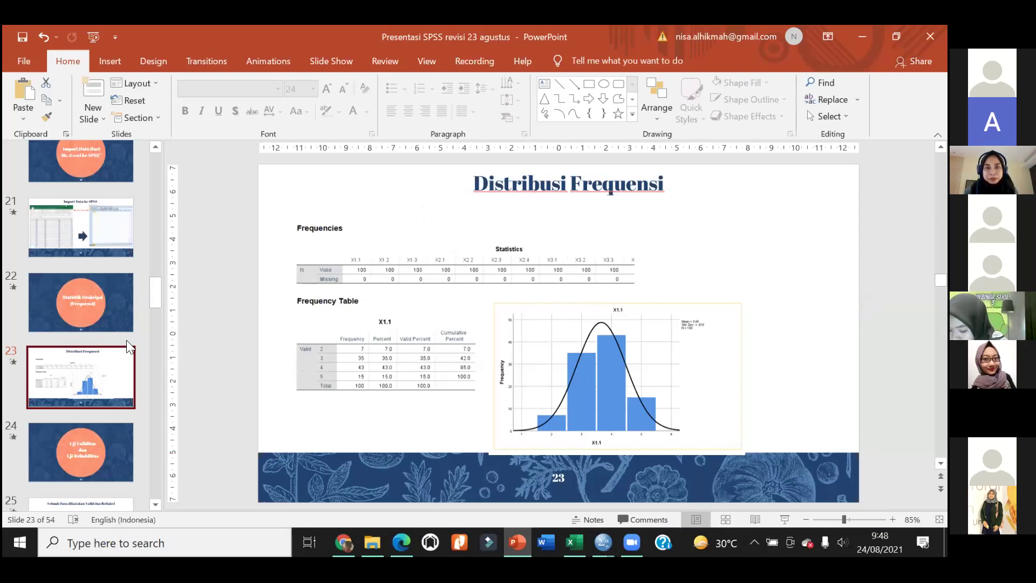
left_click(100, 443)
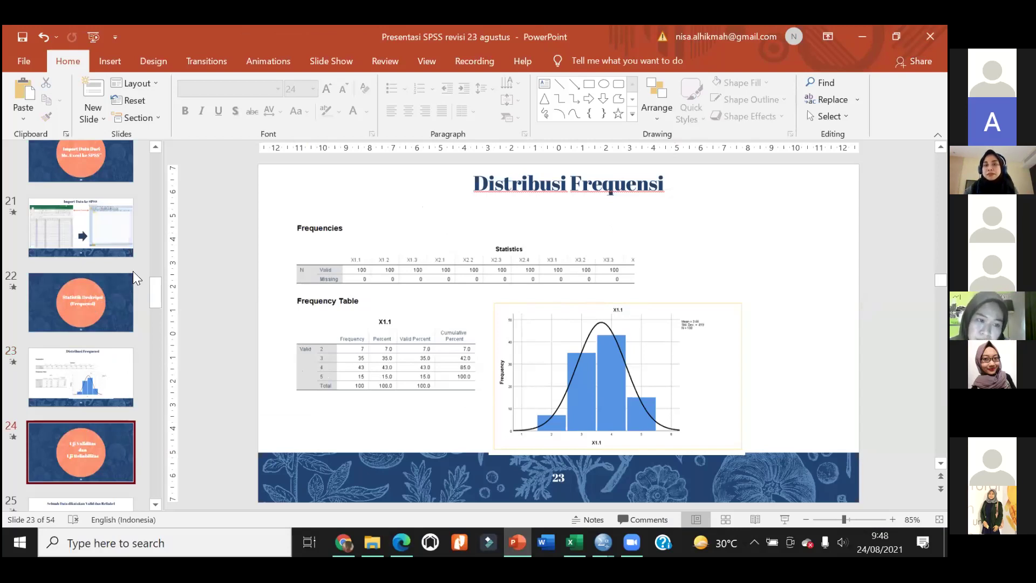
key("Down")
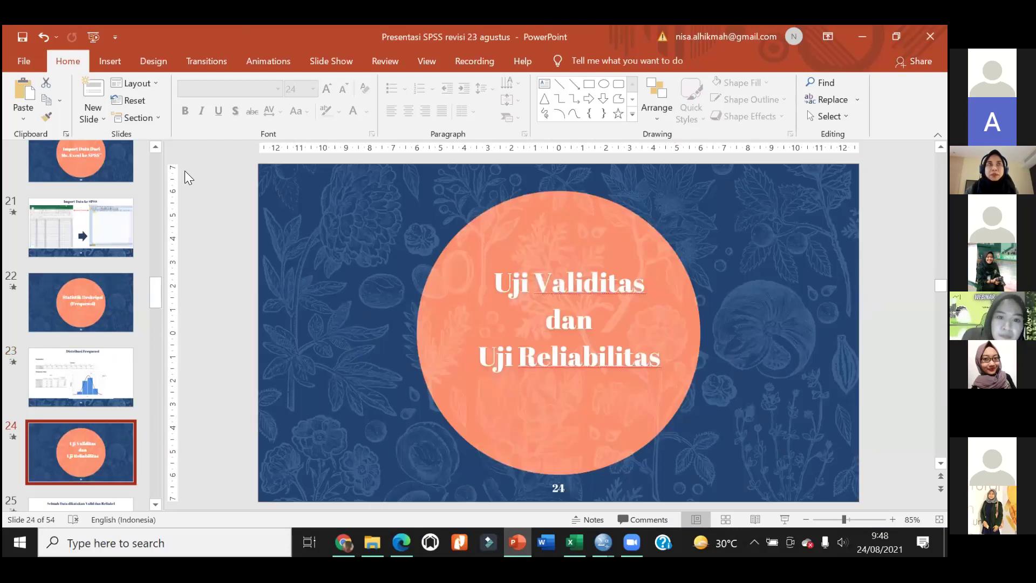
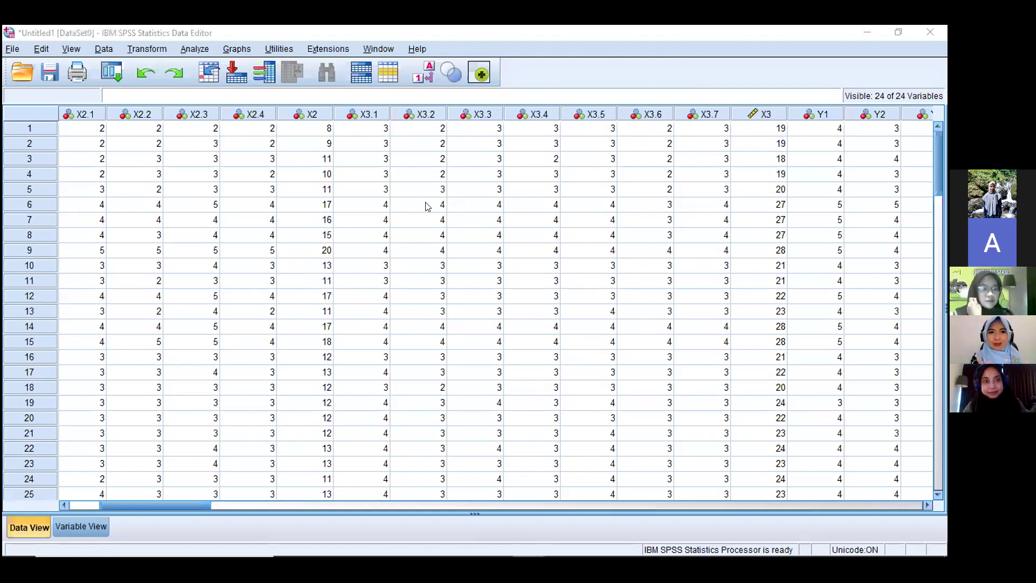
- Start a Linear Regression analysis in SPSS and remove the existing dependent variable and all three independent variables
left_click(195, 51)
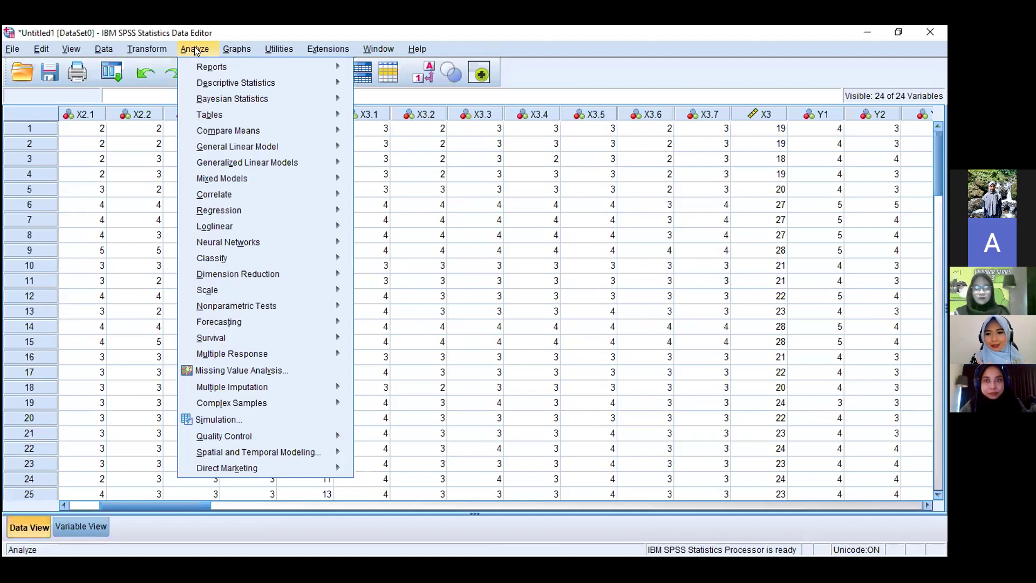
mouse_move(204, 62)
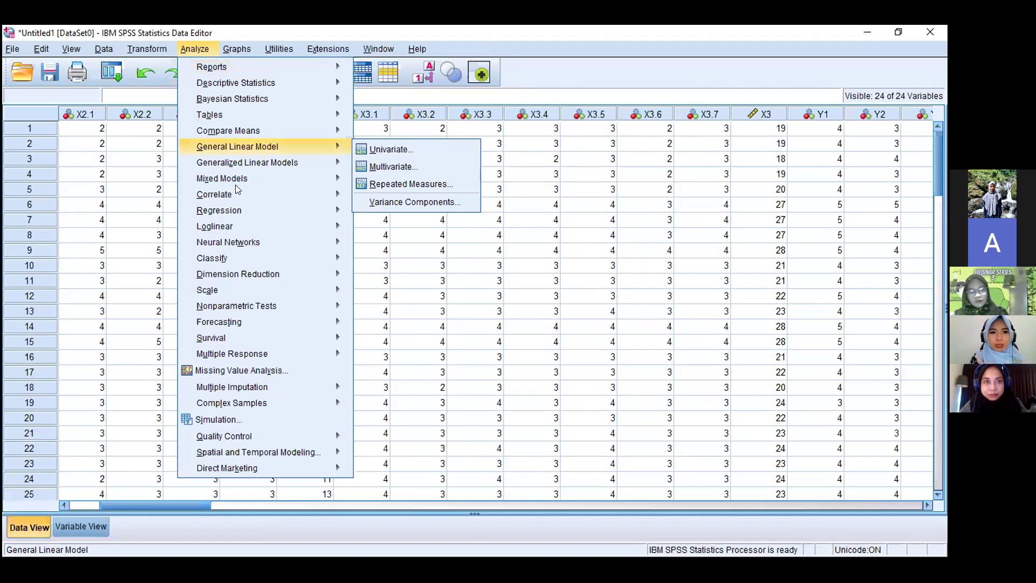
mouse_move(243, 217)
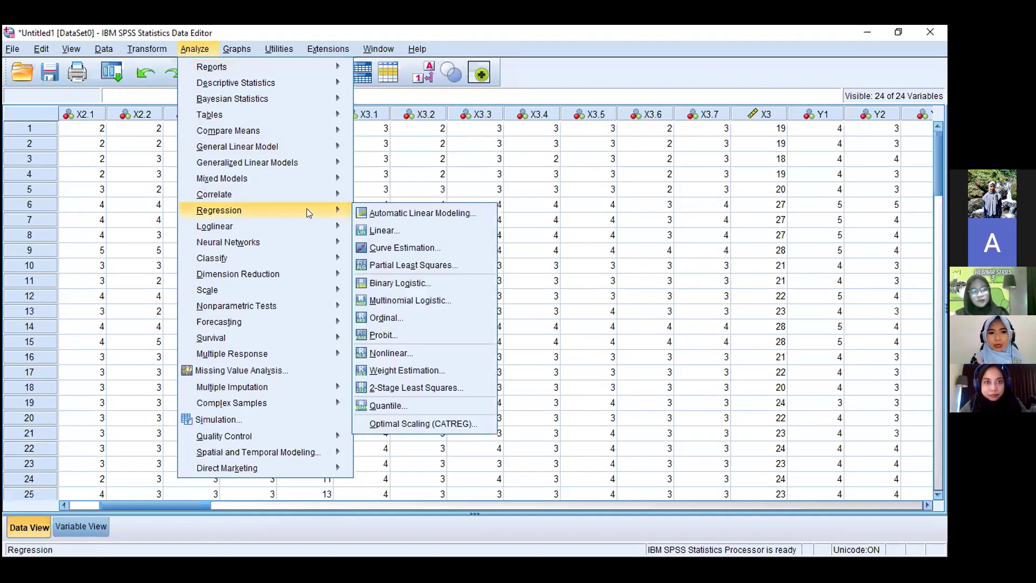
left_click(406, 231)
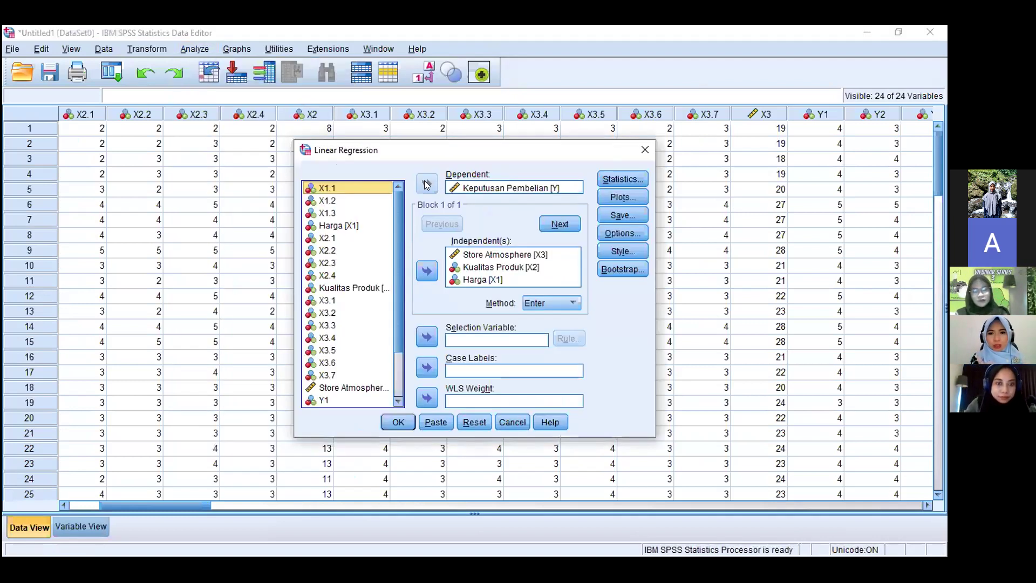
left_click(475, 187)
left_click(426, 183)
left_click(487, 255)
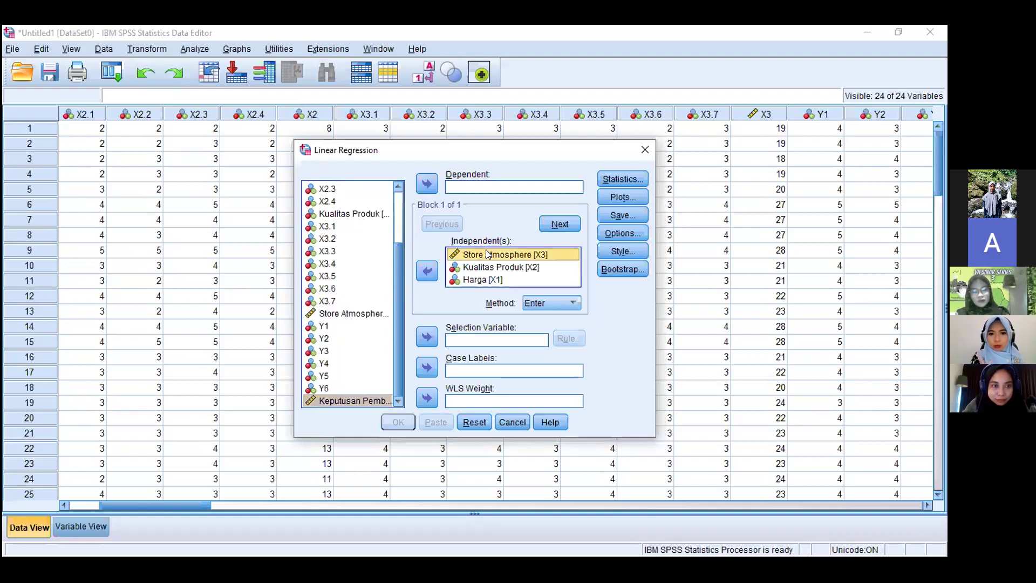
left_click(483, 280, "shift")
left_click(427, 270)
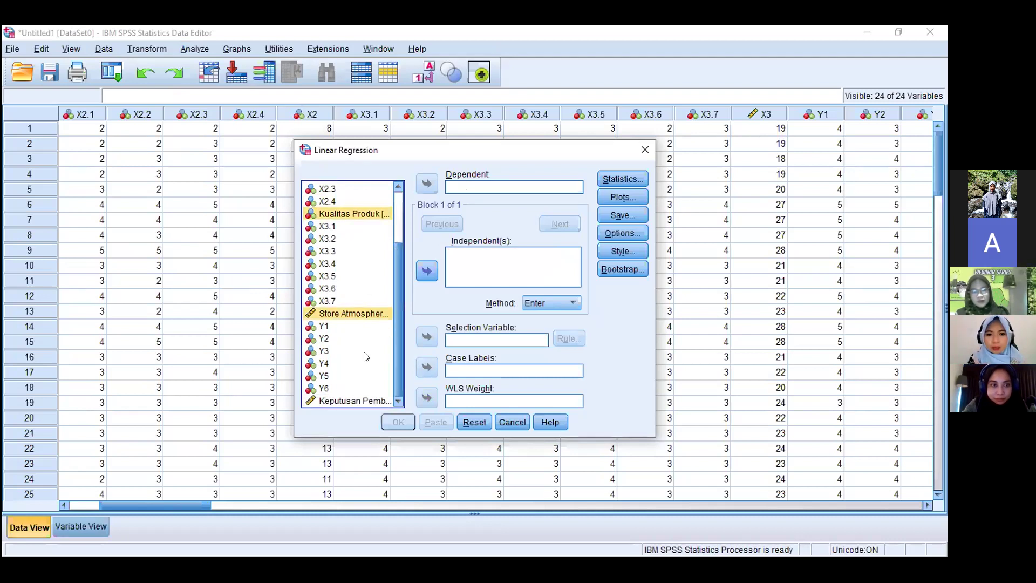
- Assign Keputusan Pembelian [Y] as the dependent variable and Harga [X1], Kualitas Produk [X2] and Store Atmosphere [X3] as the independent variables
left_click(346, 402)
left_click(426, 183)
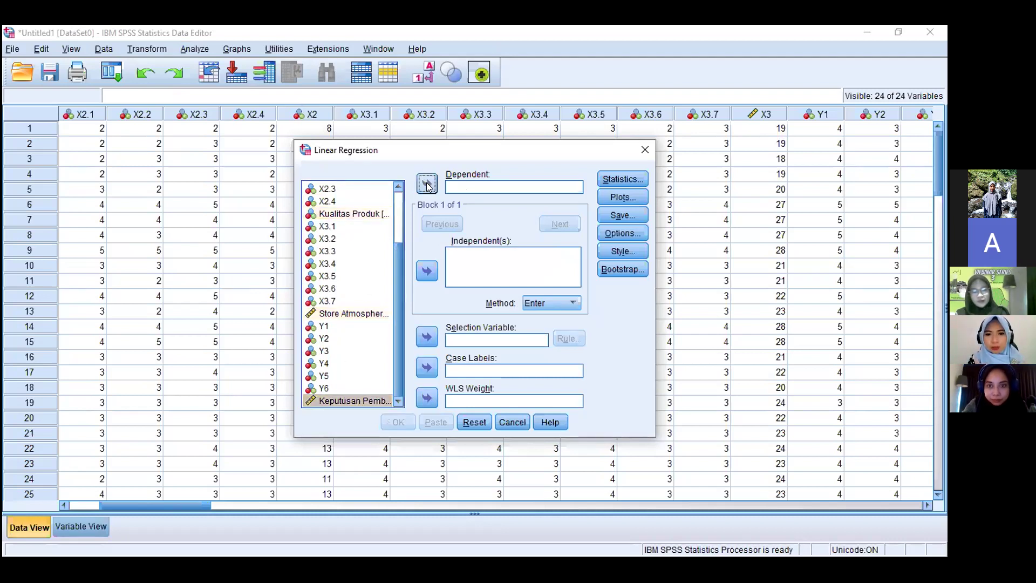
left_click_drag(400, 224, 396, 207)
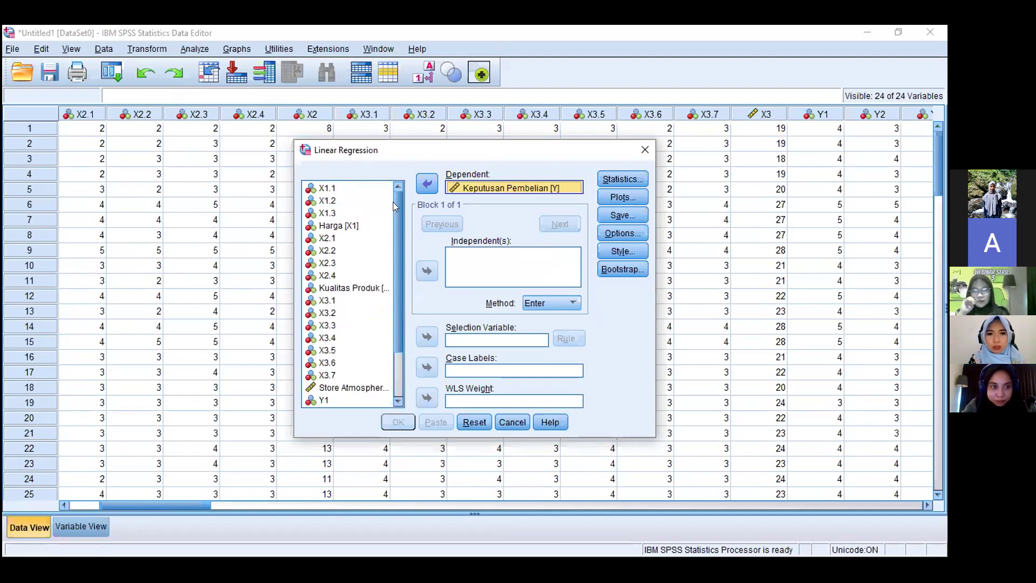
left_click(342, 226)
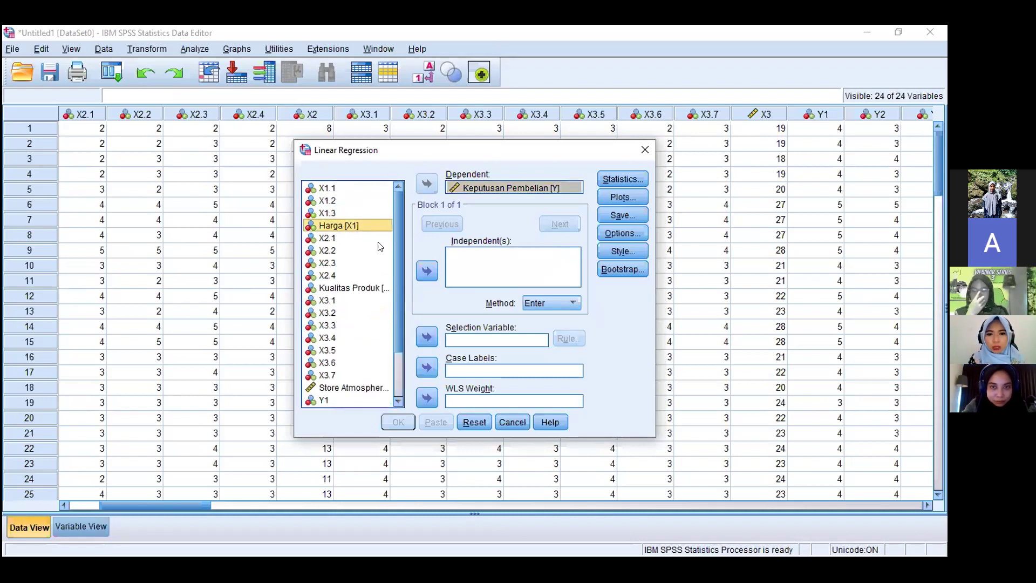
left_click(427, 270)
left_click(384, 288)
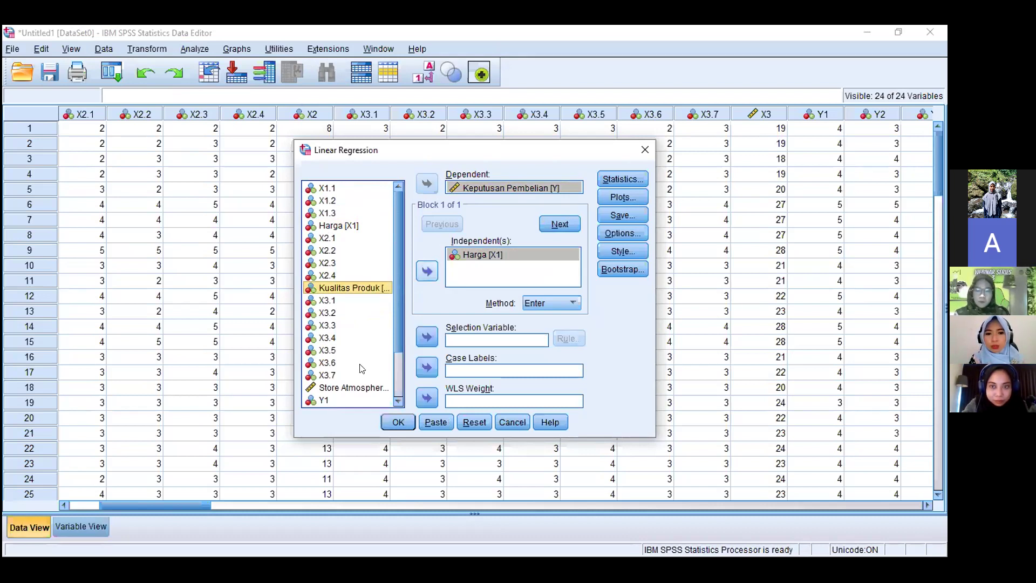
left_click(427, 272)
left_click(349, 388)
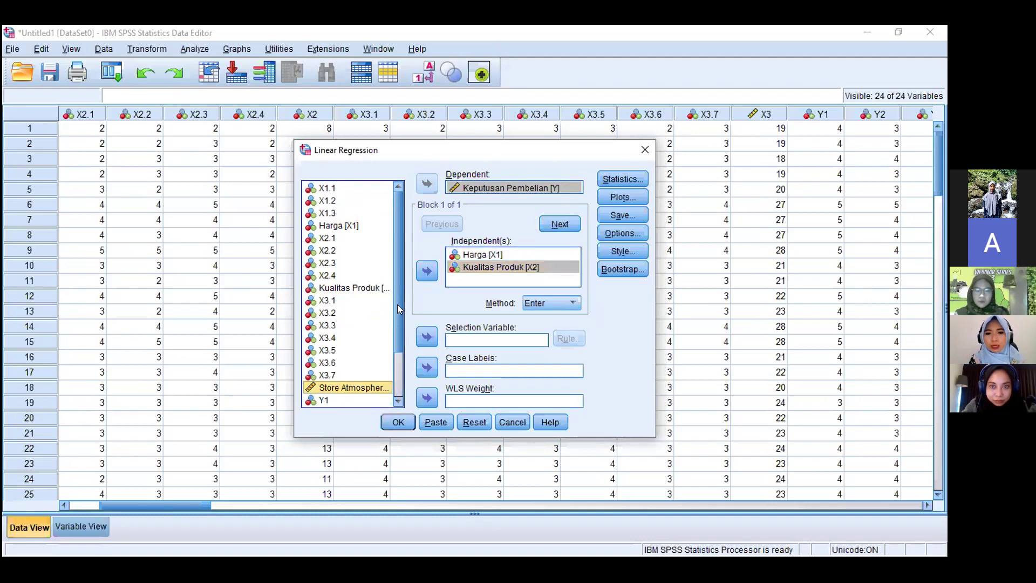
left_click(426, 272)
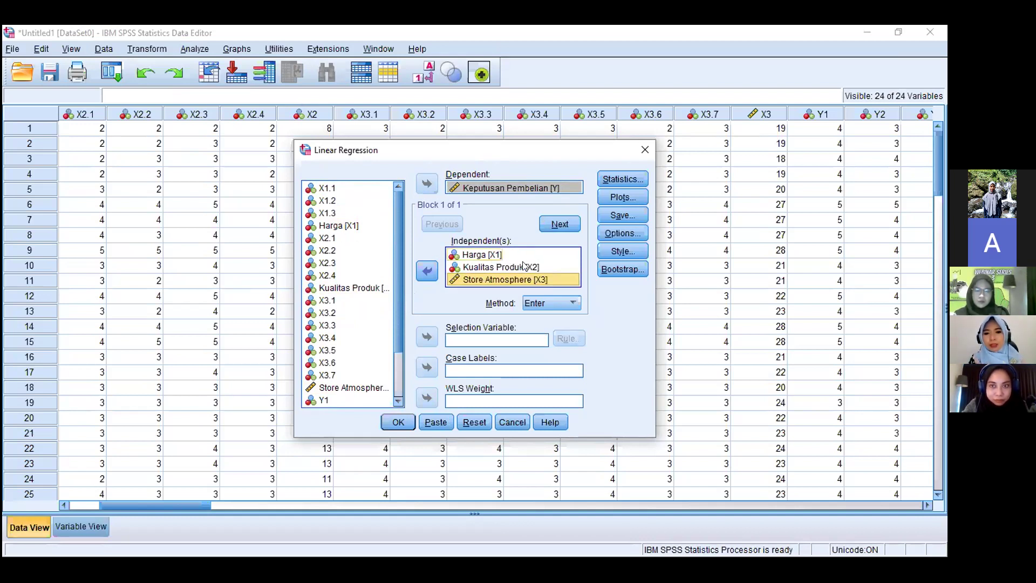
- Turn off the Covariance matrix, Collinearity diagnostics and Durbin-Watson options in the regression's statistics settings
left_click(624, 180)
left_click(370, 275)
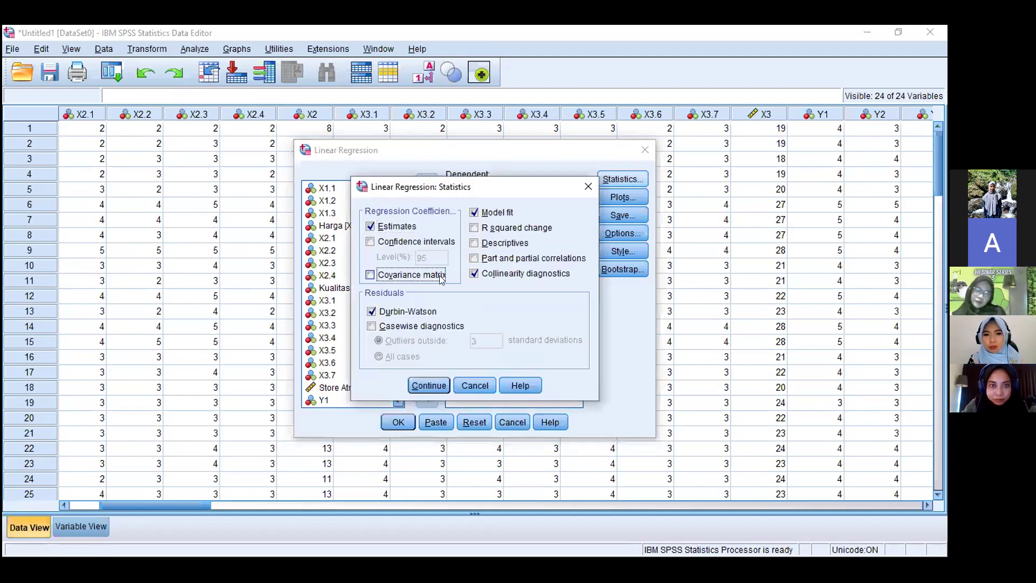
left_click(474, 273)
left_click(409, 313)
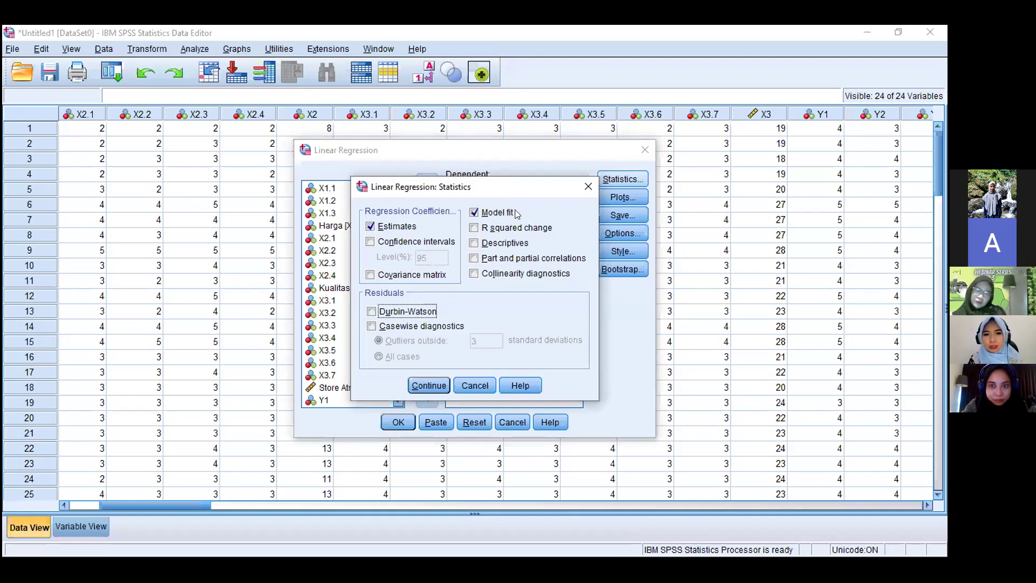
- Enable Covariance matrix, Collinearity diagnostics and Durbin-Watson in the regression statistics and accept the settings
left_click(370, 276)
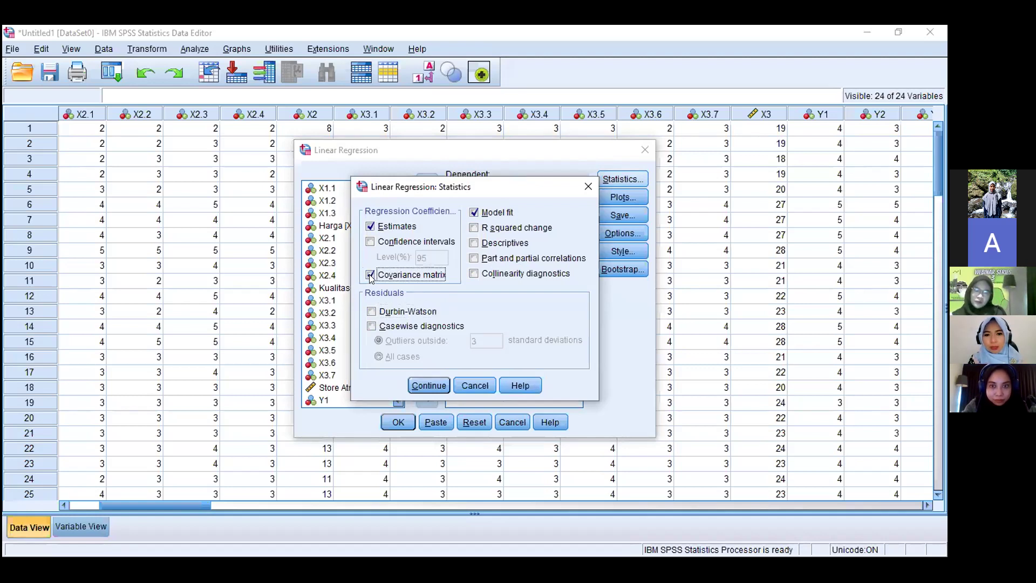
left_click(474, 274)
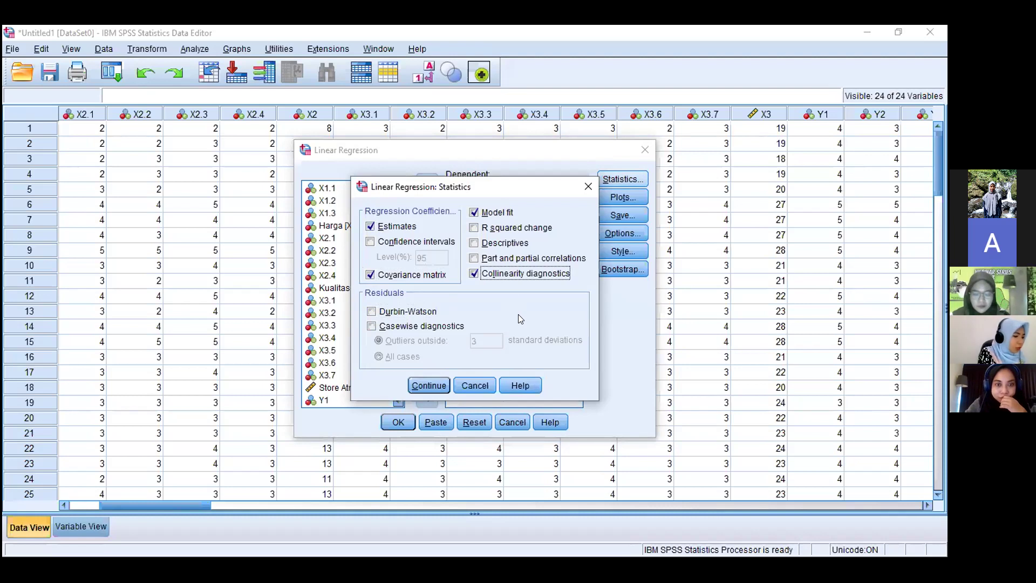
left_click(371, 313)
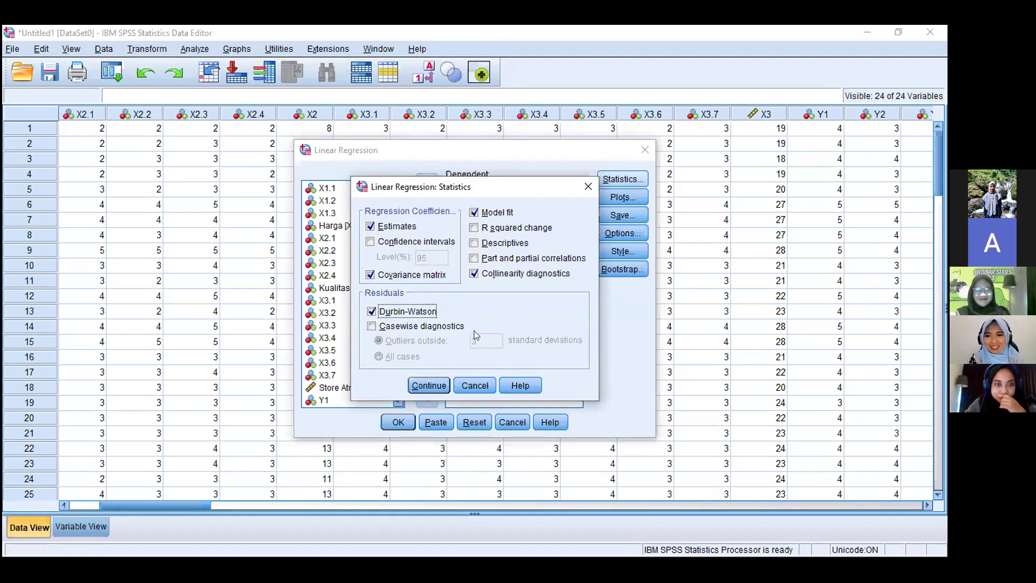
left_click(429, 385)
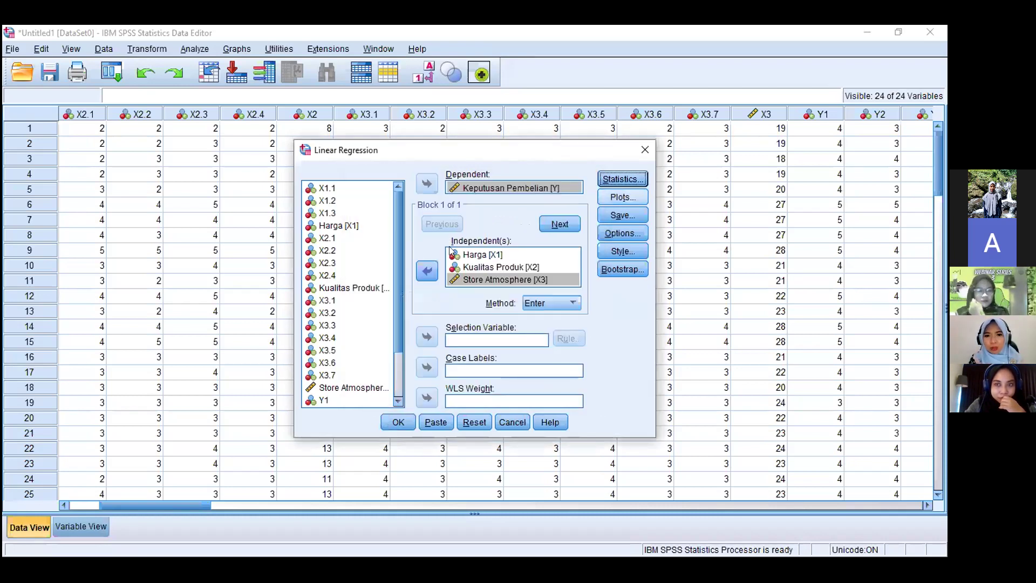
- Clear the Y and X variables of the regression's scatter plot and turn off the histogram and normal probability plot
key("alt+t")
left_click(502, 267)
key("Delete")
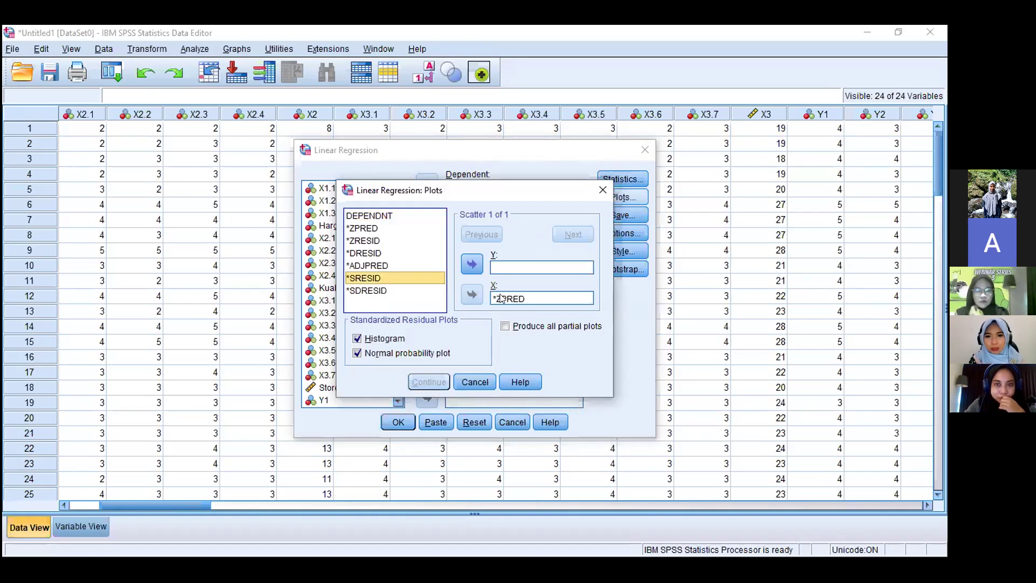
left_click(502, 298)
left_click(472, 294)
left_click(373, 339)
left_click(373, 352)
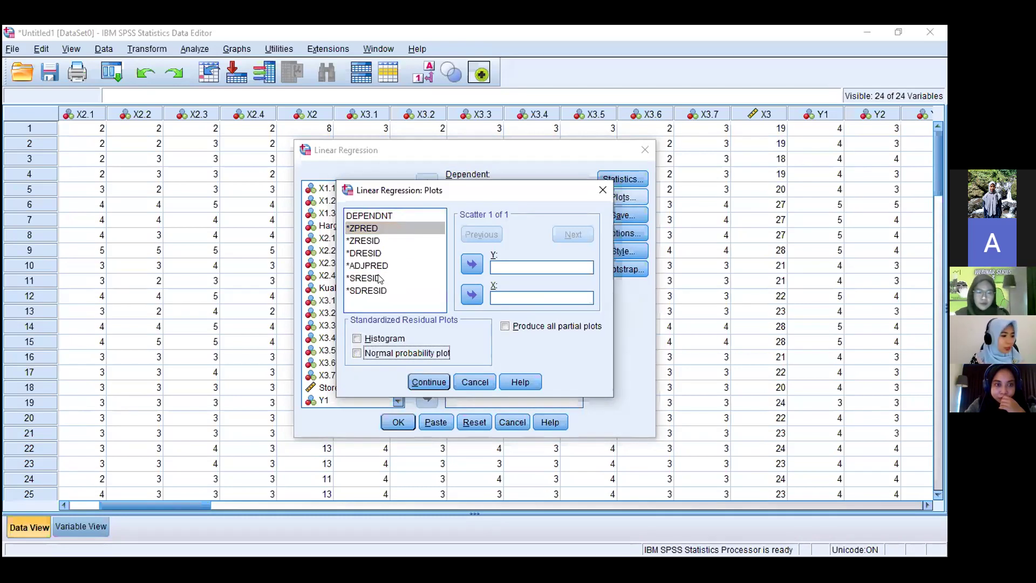
- Plot *SRESID on Y against *ZPRED on X, enable the histogram and normal probability plot, and accept the plot settings
left_click(379, 278)
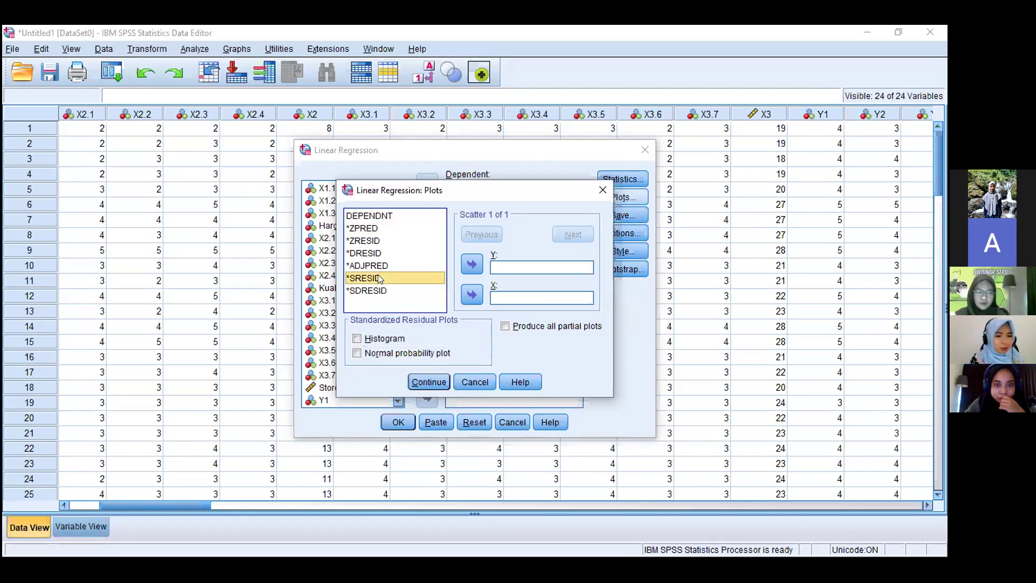
left_click(471, 264)
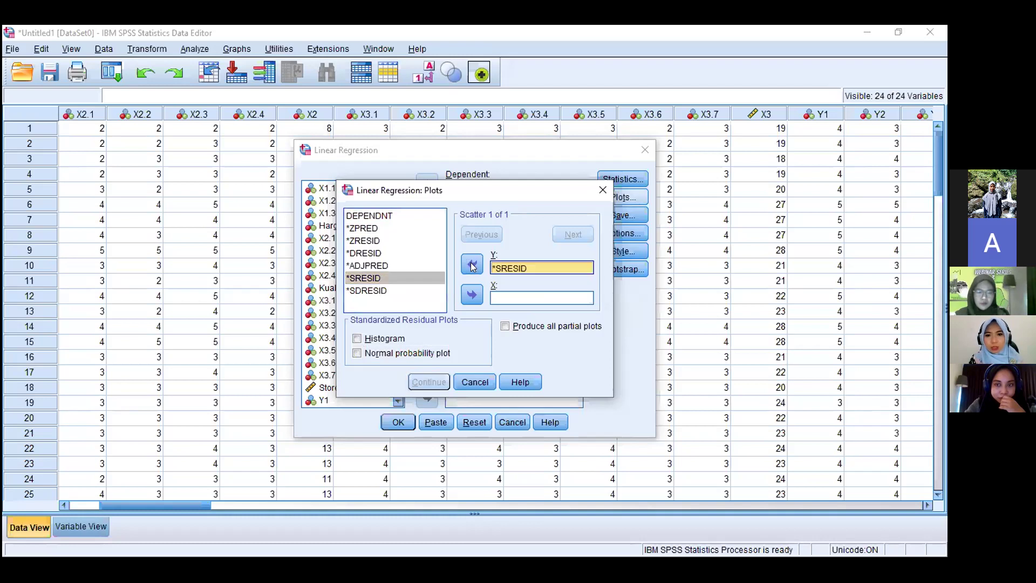
left_click(361, 229)
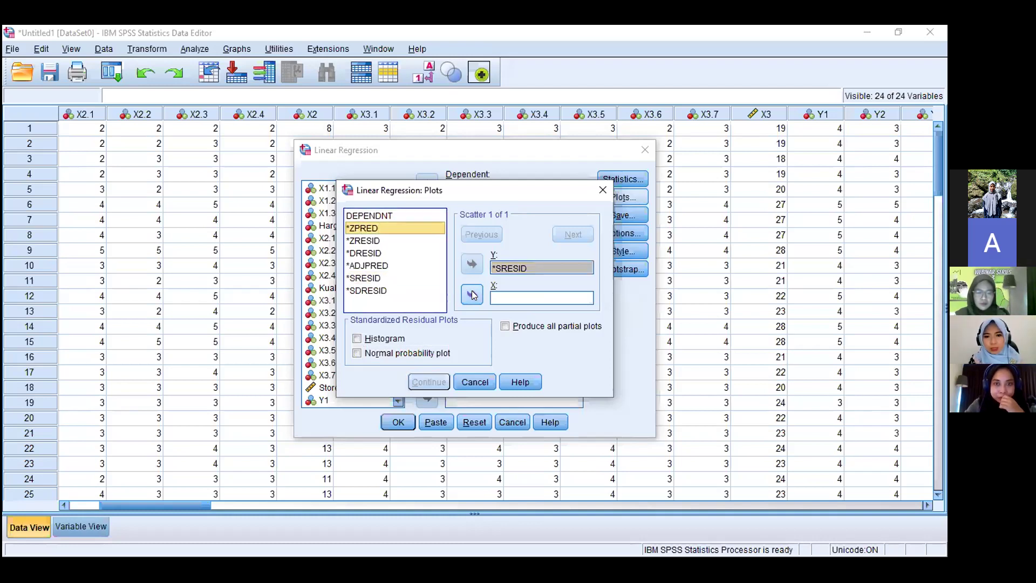
left_click(471, 294)
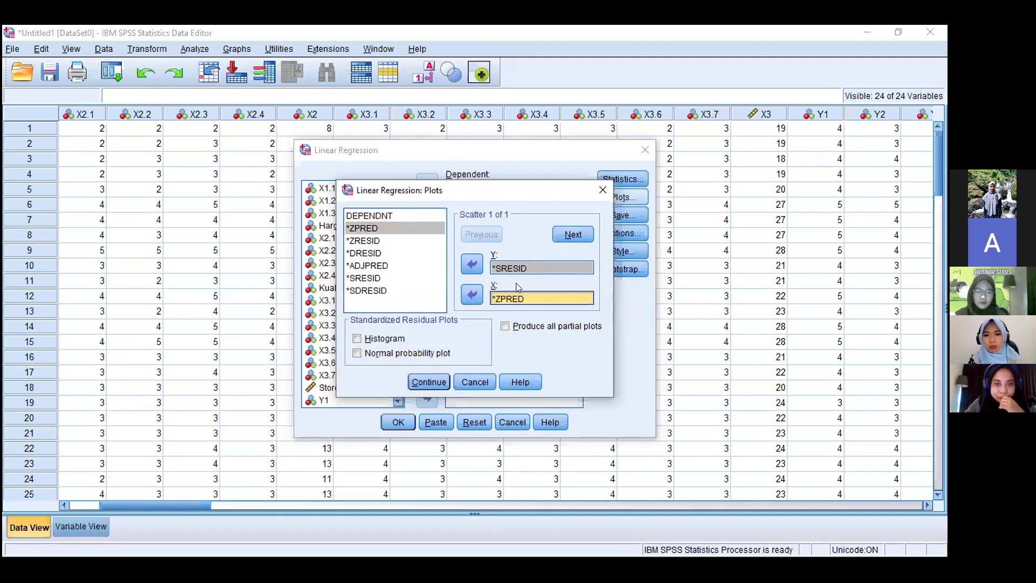
left_click(357, 339)
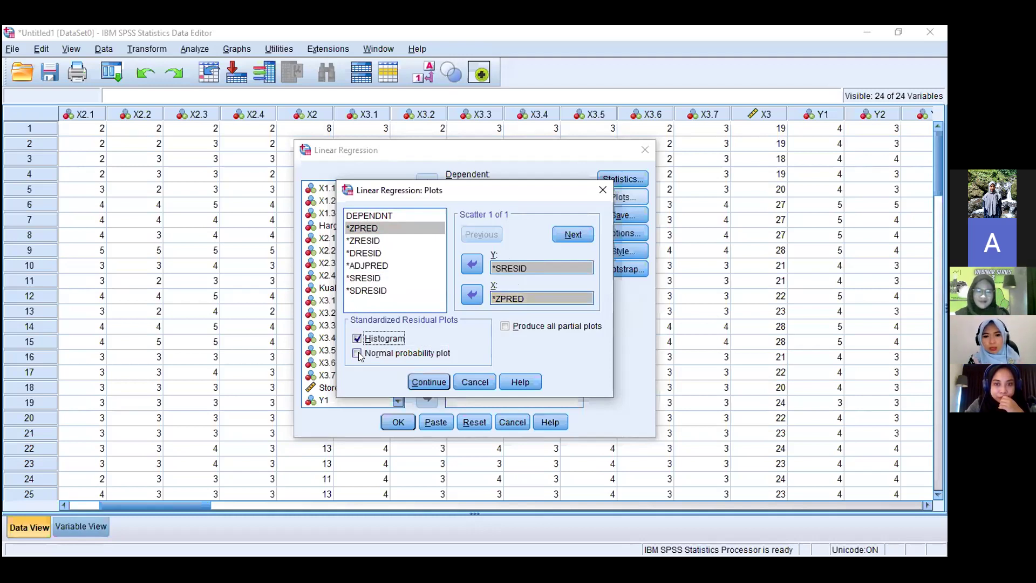
left_click(357, 354)
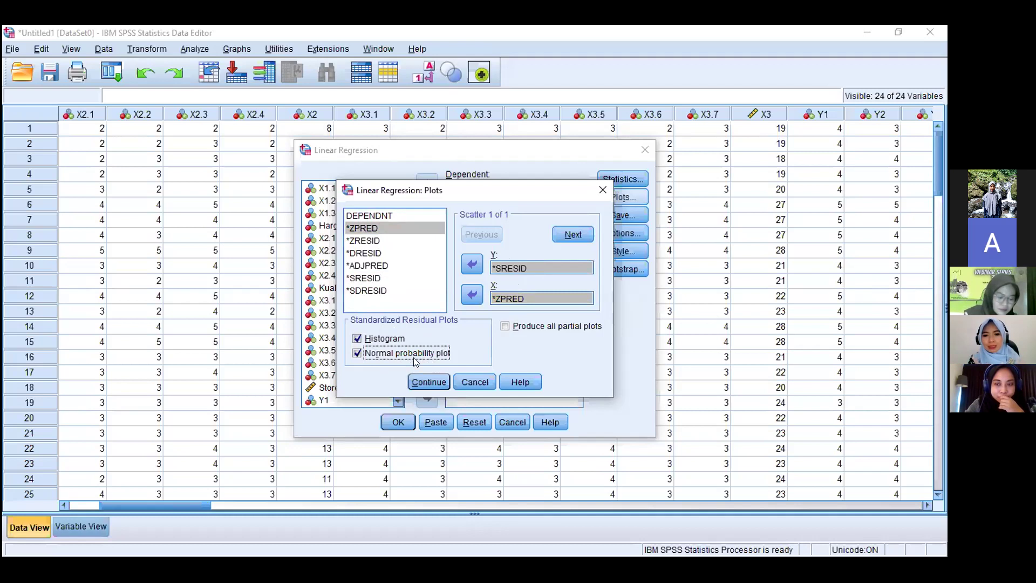
left_click(429, 382)
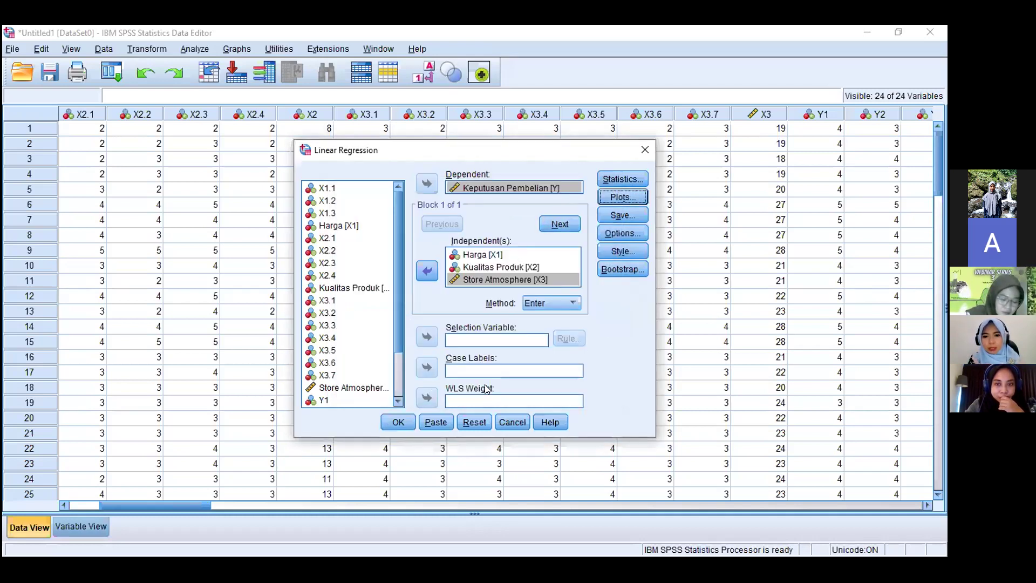
- Run the linear regression and go to the start of the latest Regression results in the output
left_click(397, 423)
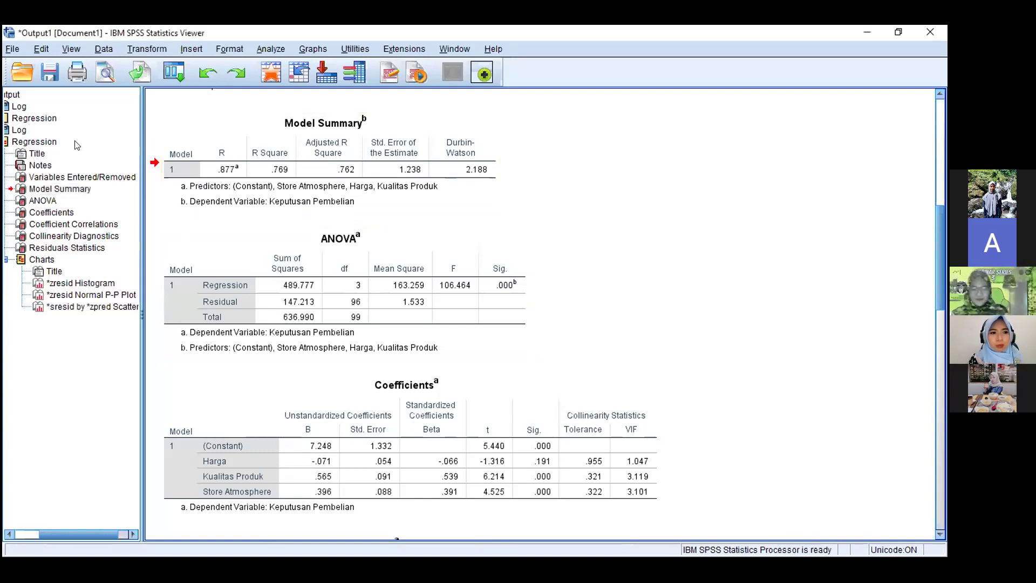
left_click(52, 144)
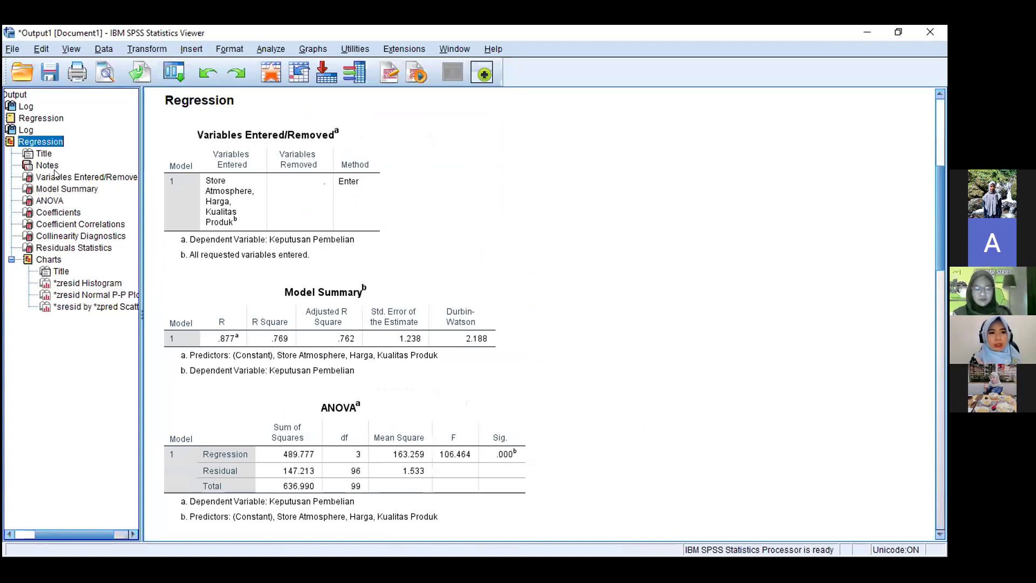
- Examine the Model Summary and ANOVA tables of the latest regression in the output
left_click(493, 223)
left_click(308, 222)
left_click(410, 287)
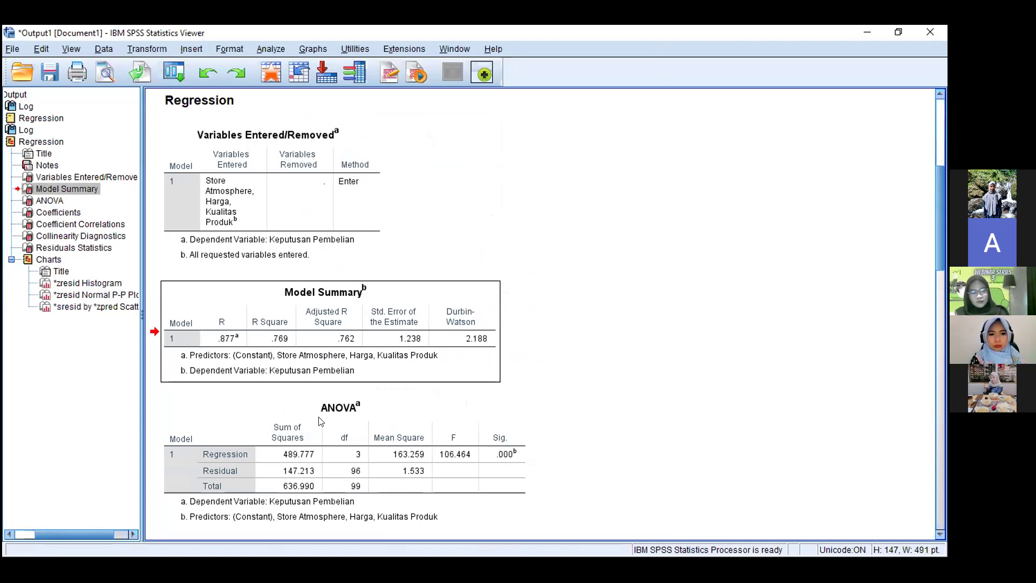
right_click(530, 460)
left_click(545, 441)
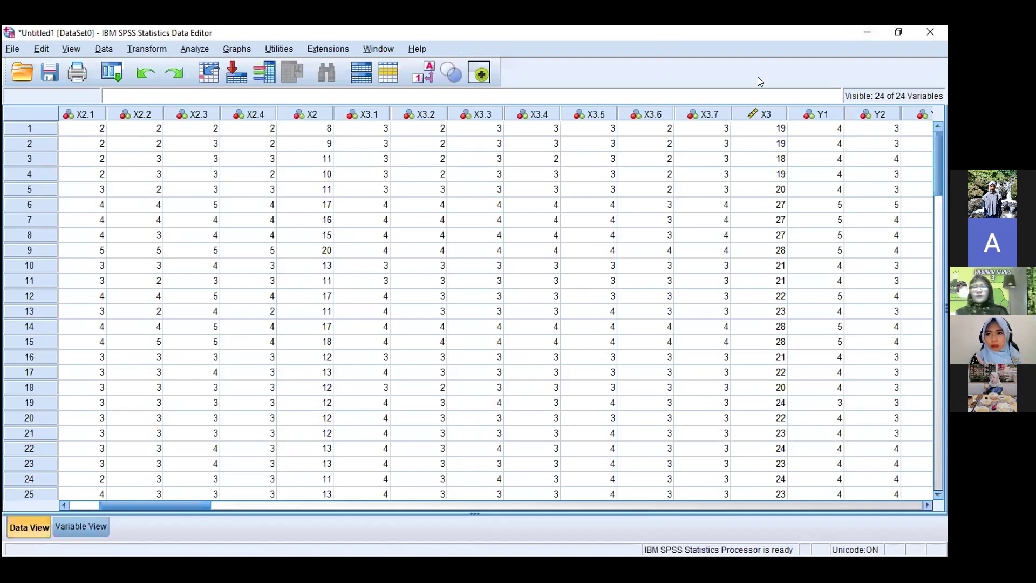
- Switch to the PowerPoint slide show and go back to the Uji Autokorelasi slide
left_click(899, 32)
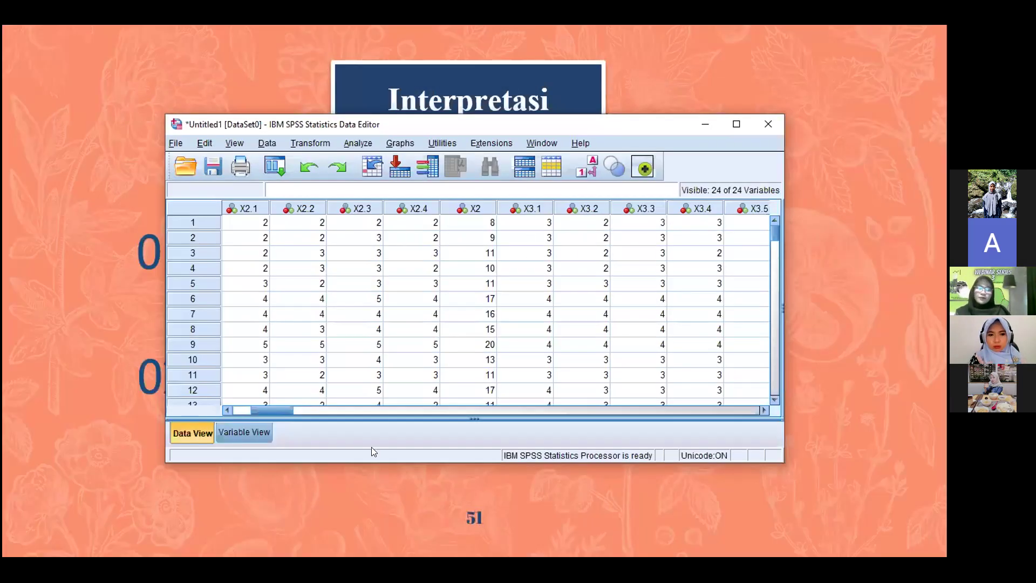
left_click(31, 334)
key("Left")
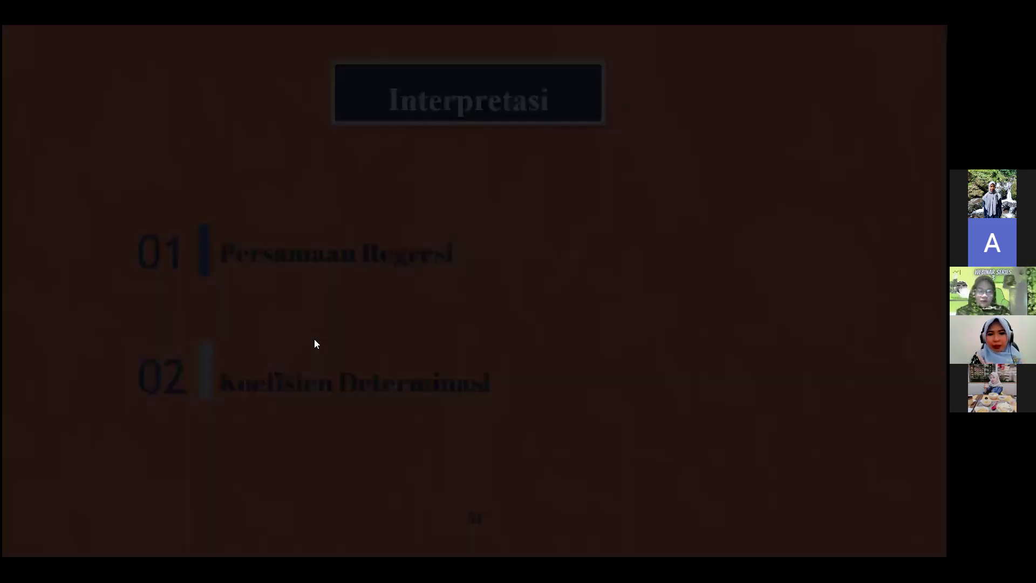
key("Left")
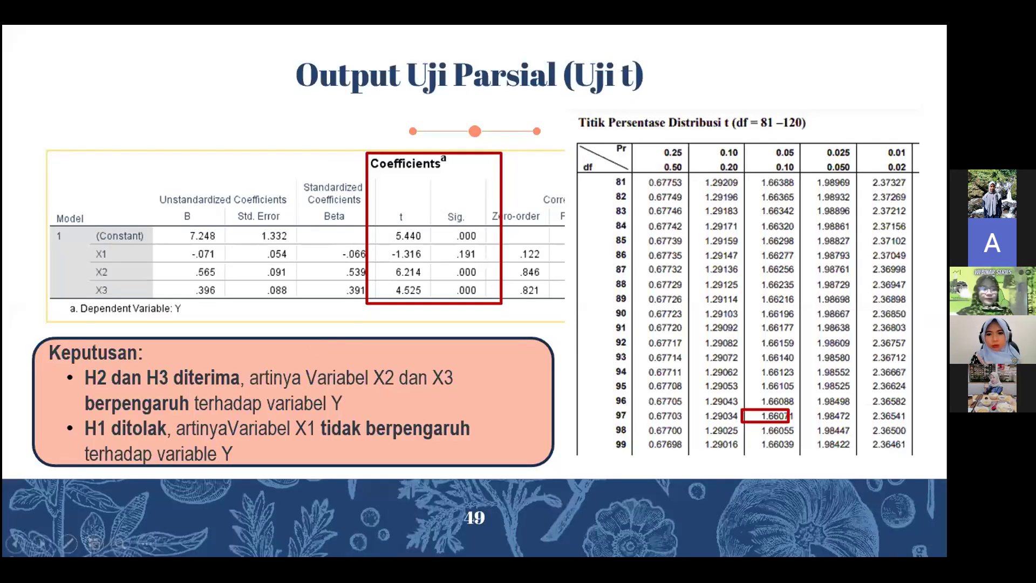
key("Left")
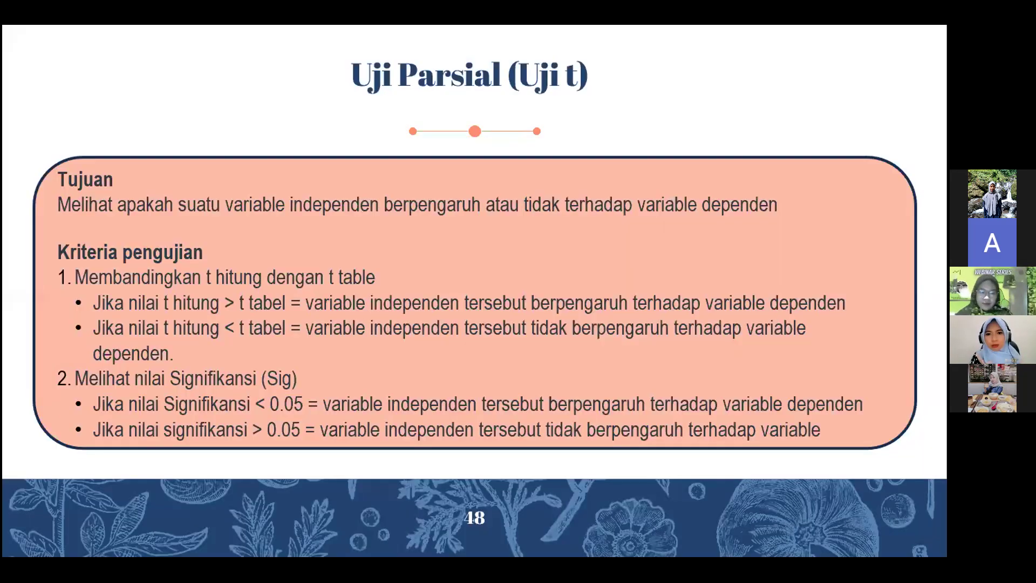
key("Left")
key("Left")
key("Left")
key("Left")
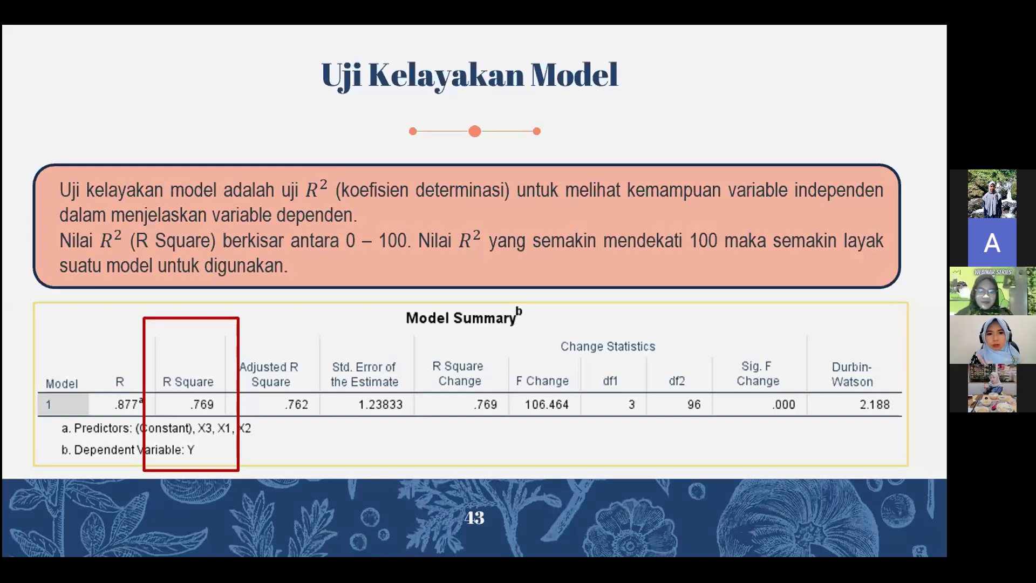
key("Left")
key("Left")
key("Left")
key("Left")
key("Left")
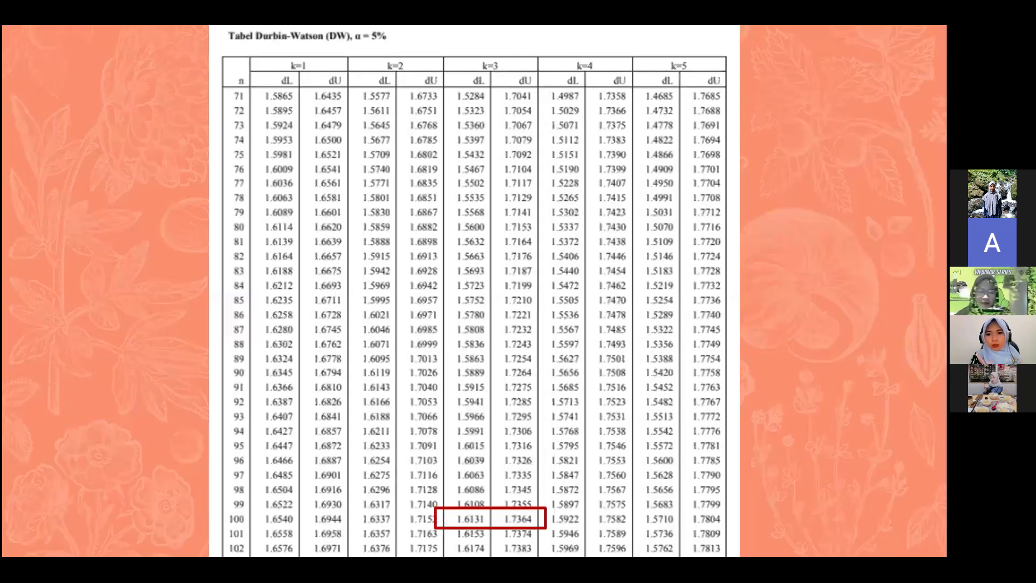
key("Left")
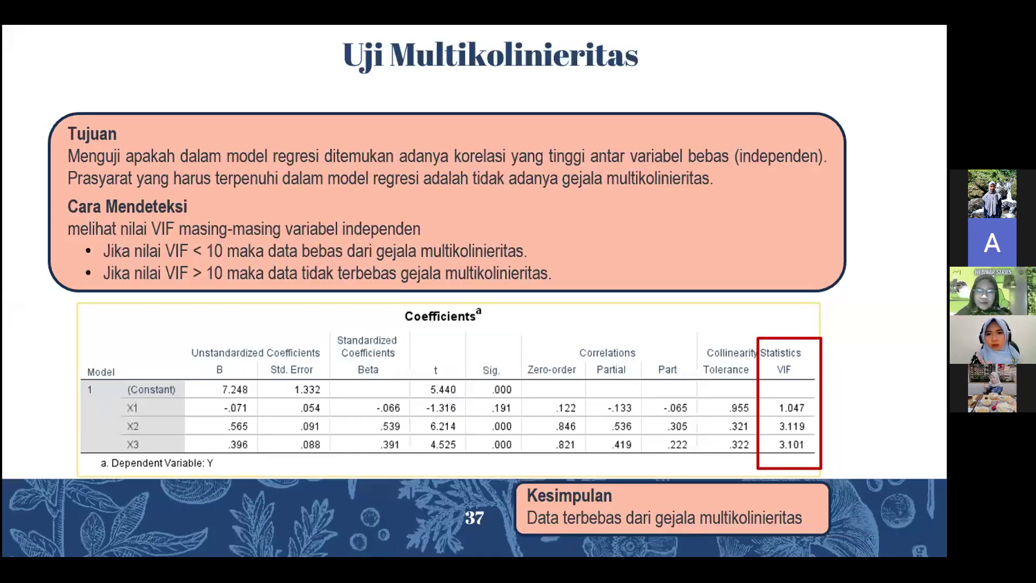
key("Right")
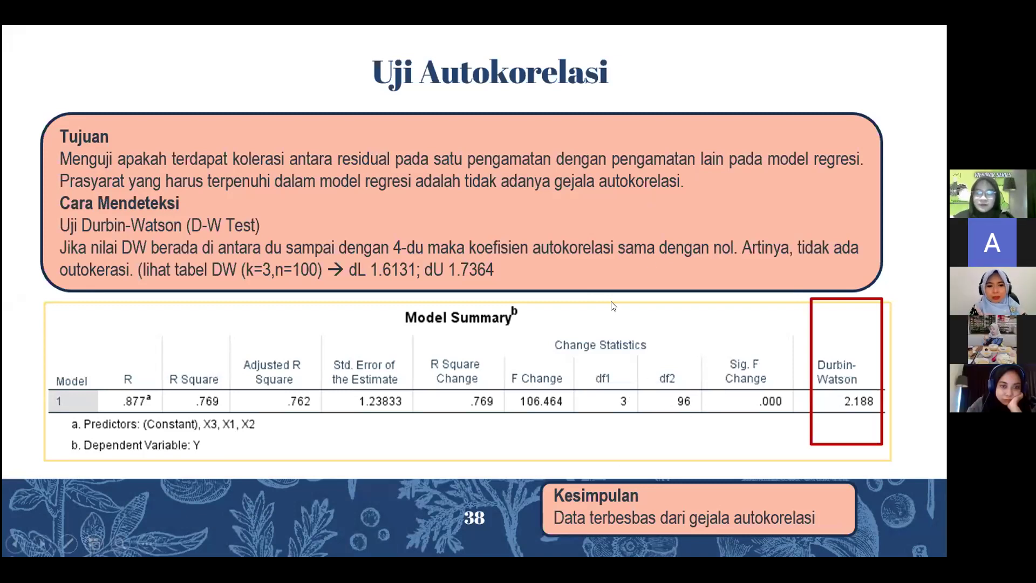
- End the slide show and switch to the SPSS Statistics Viewer output
key("Escape")
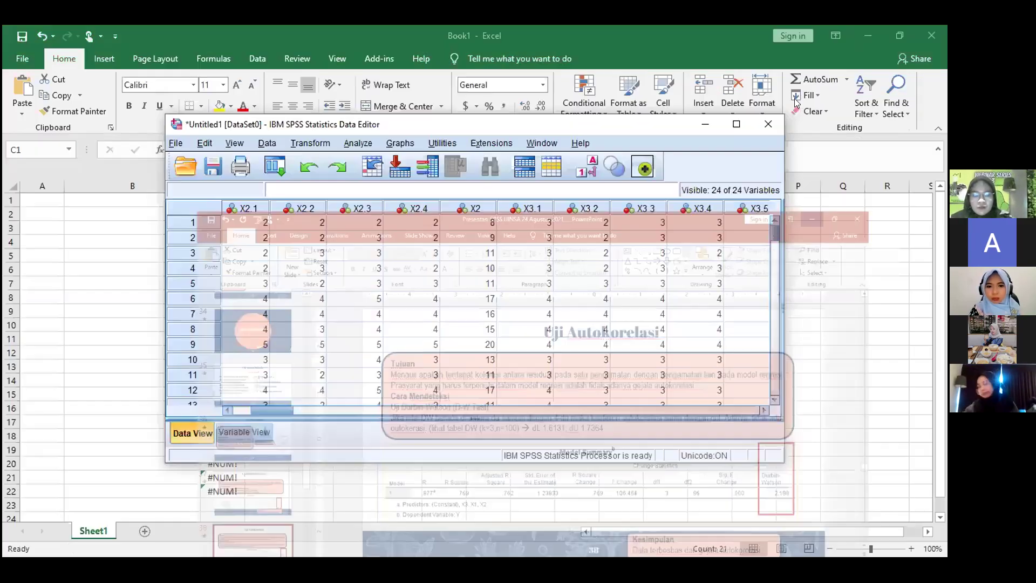
left_click(493, 556)
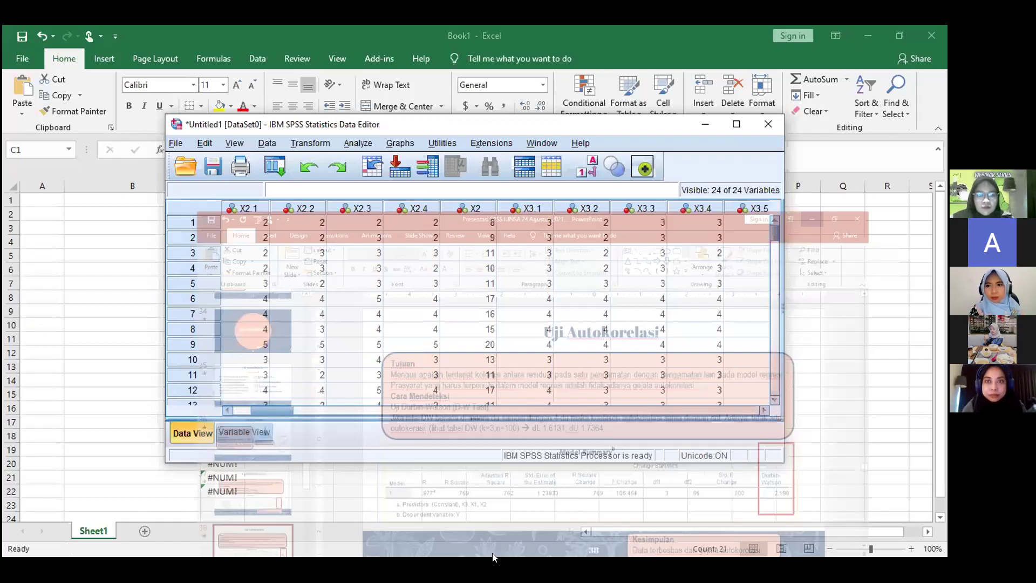
left_click(492, 556)
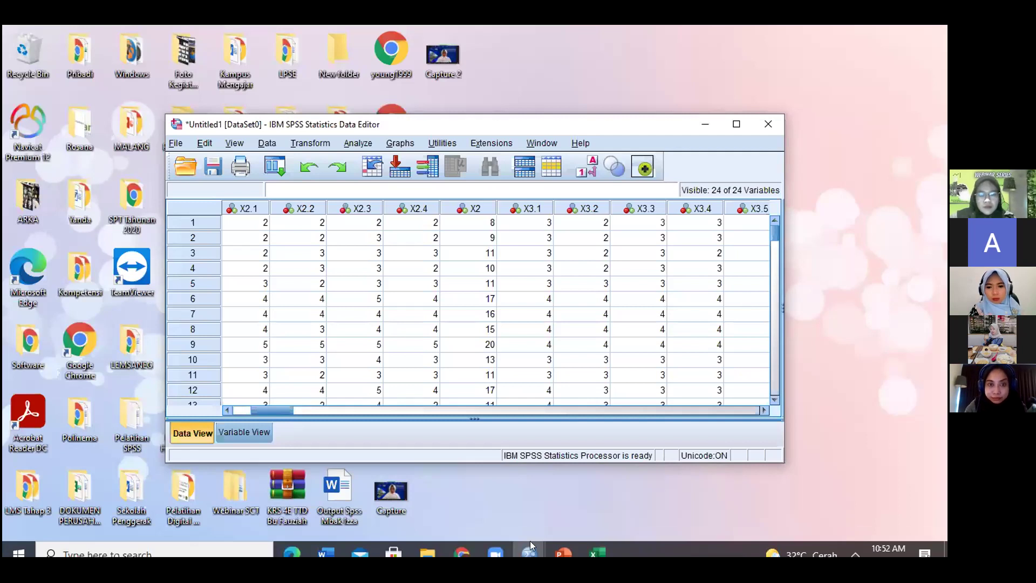
mouse_move(531, 546)
left_click(599, 477)
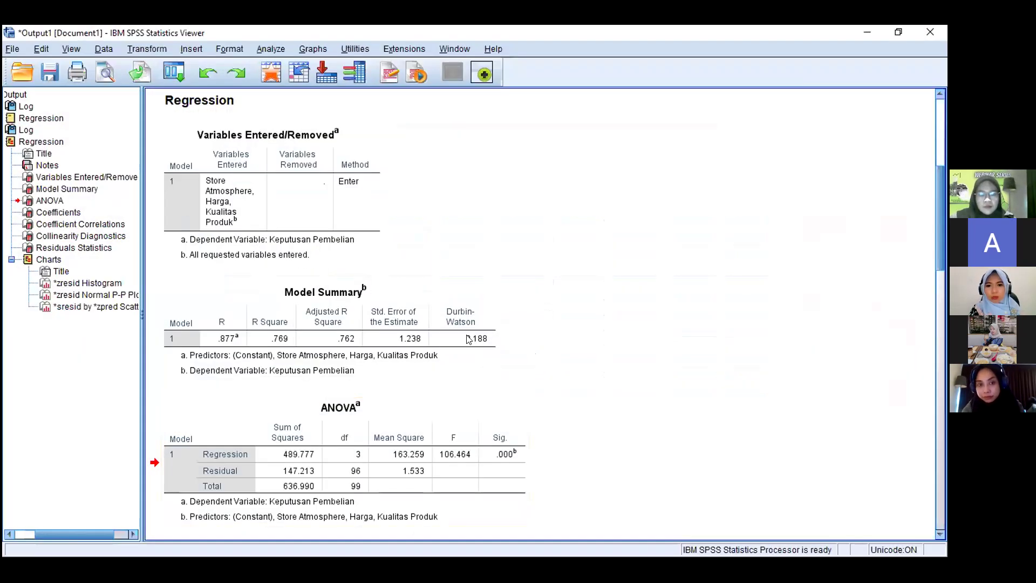
- Examine the Durbin-Watson value in the regression's Model Summary table
left_click(483, 344)
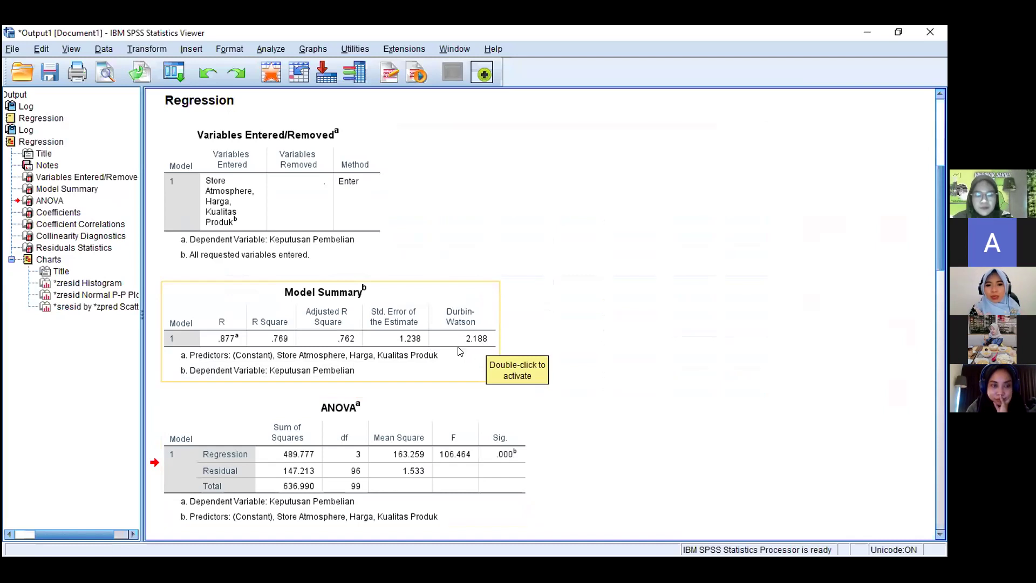
left_click(502, 313)
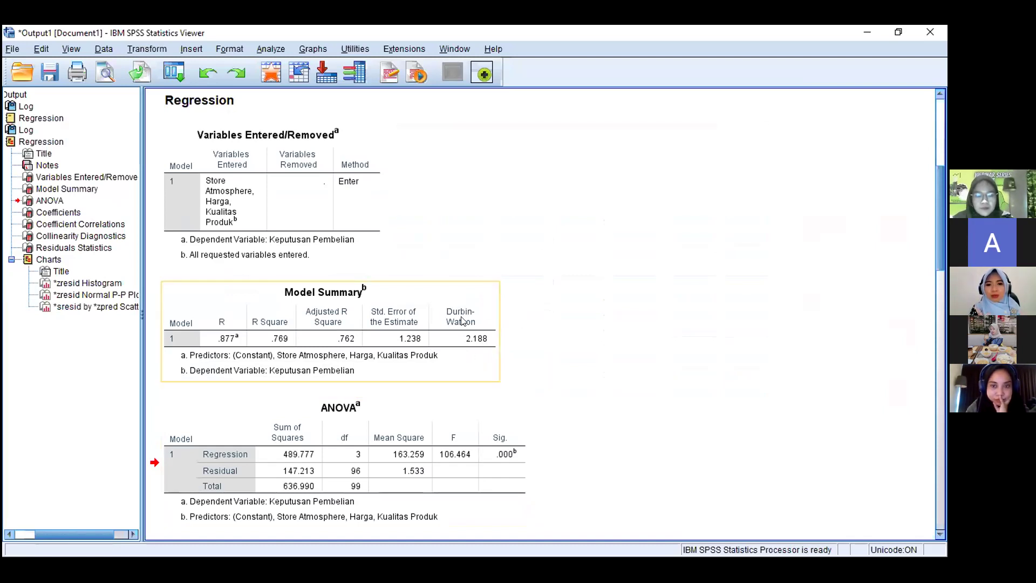
left_click(459, 345)
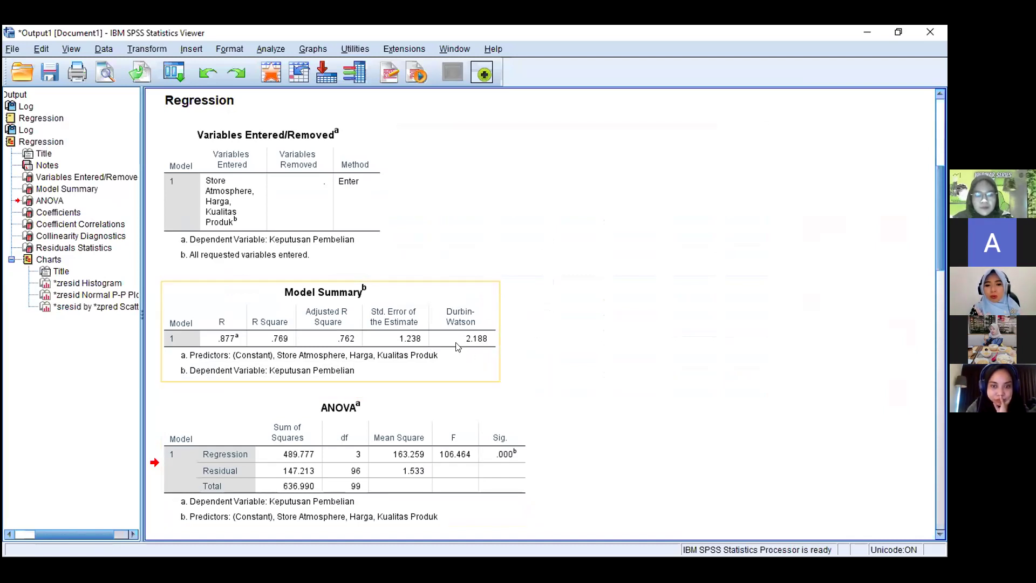
left_click(518, 366)
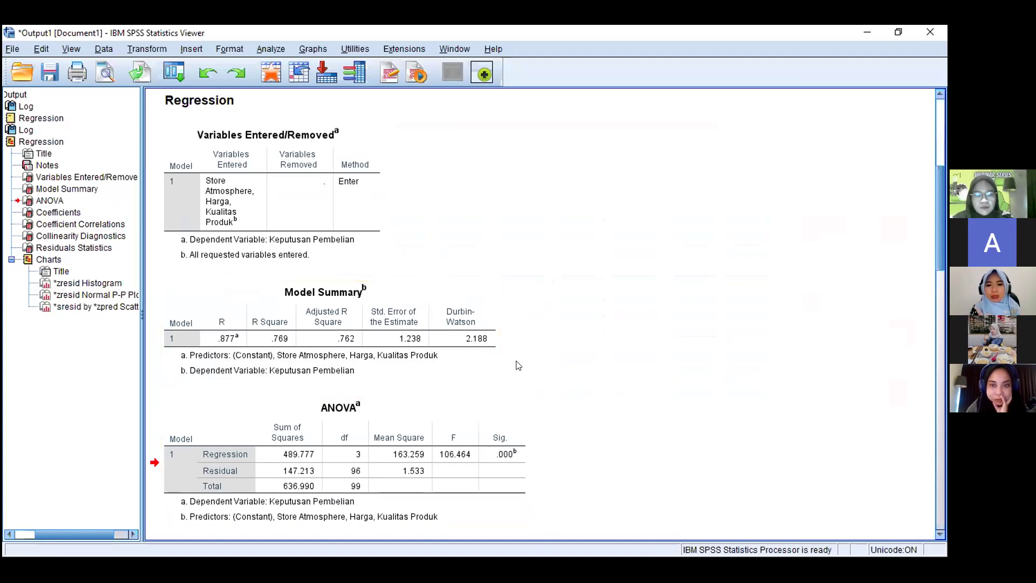
- Examine the F and Sig. values in the regression's ANOVA table
scroll(518, 366, "down", 10)
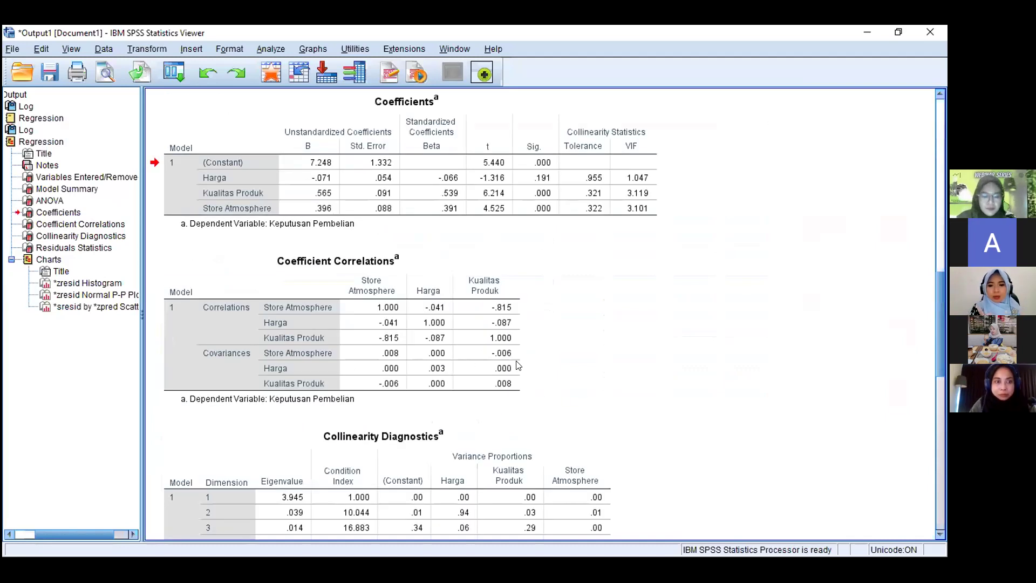
scroll(518, 366, "up", 3)
left_click(326, 174)
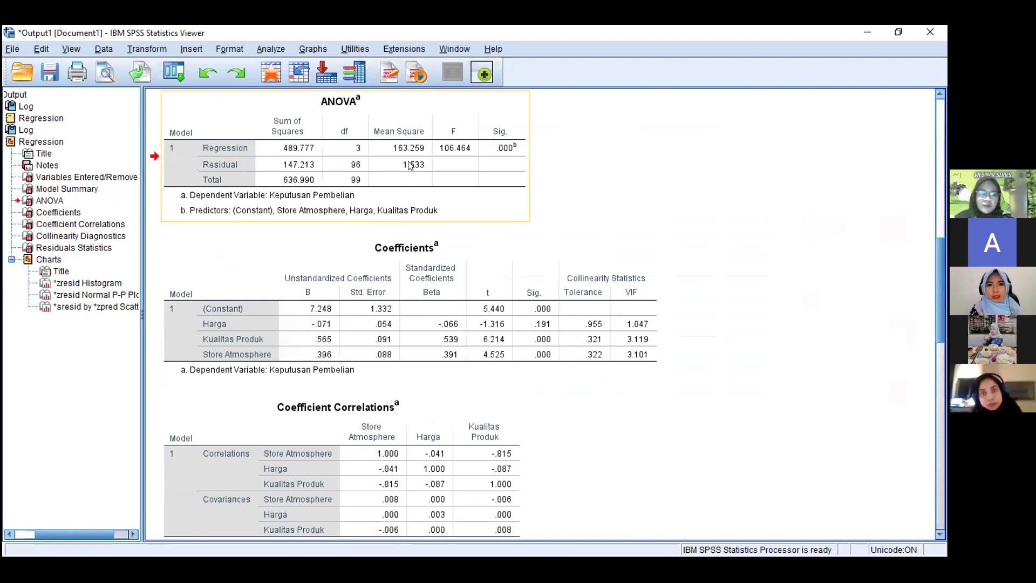
scroll(410, 165, "up", 5)
left_click(233, 363)
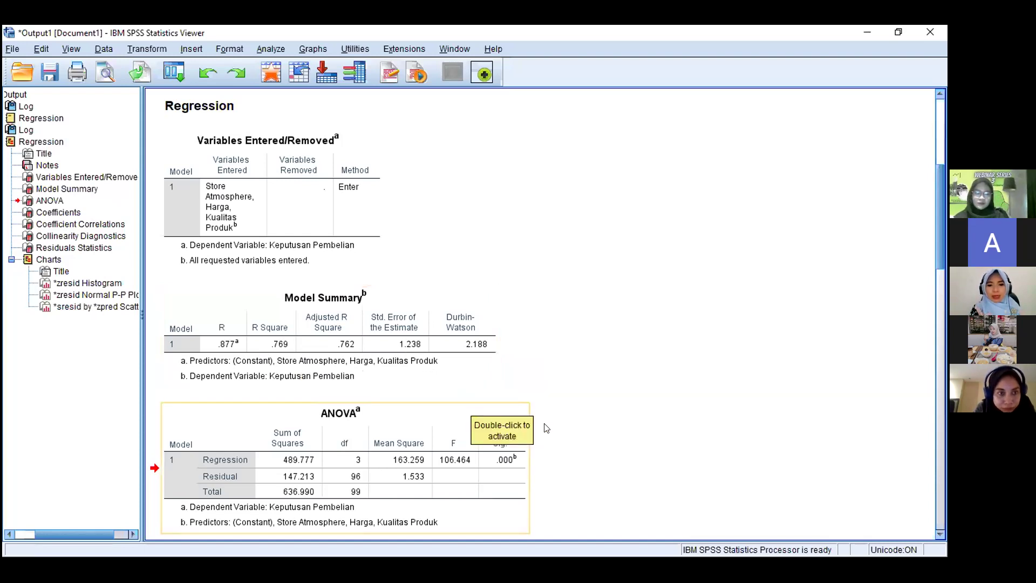
left_click(473, 461)
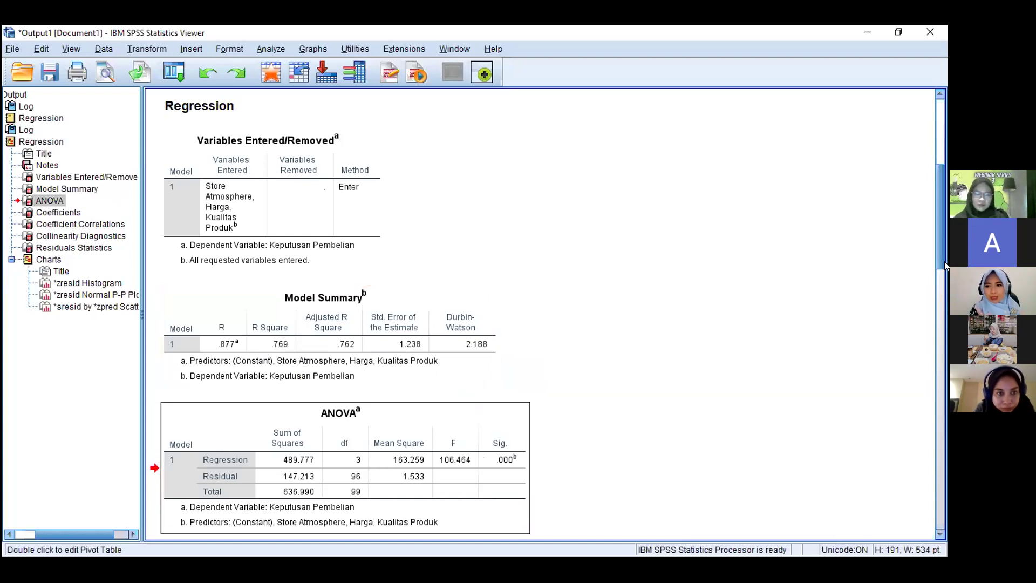
left_click_drag(933, 251, 938, 279)
scroll(938, 279, "down", 3)
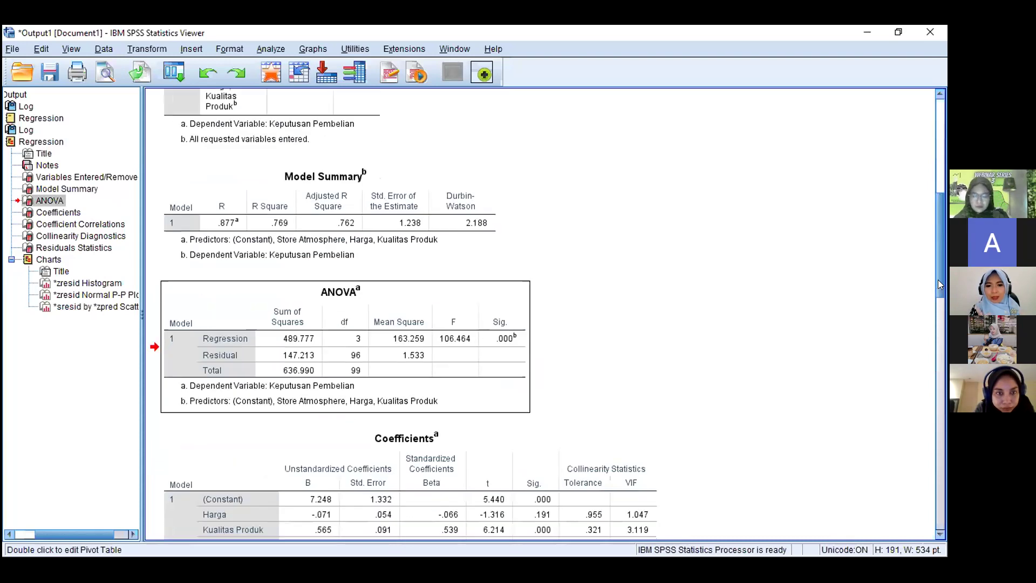
left_click(459, 301)
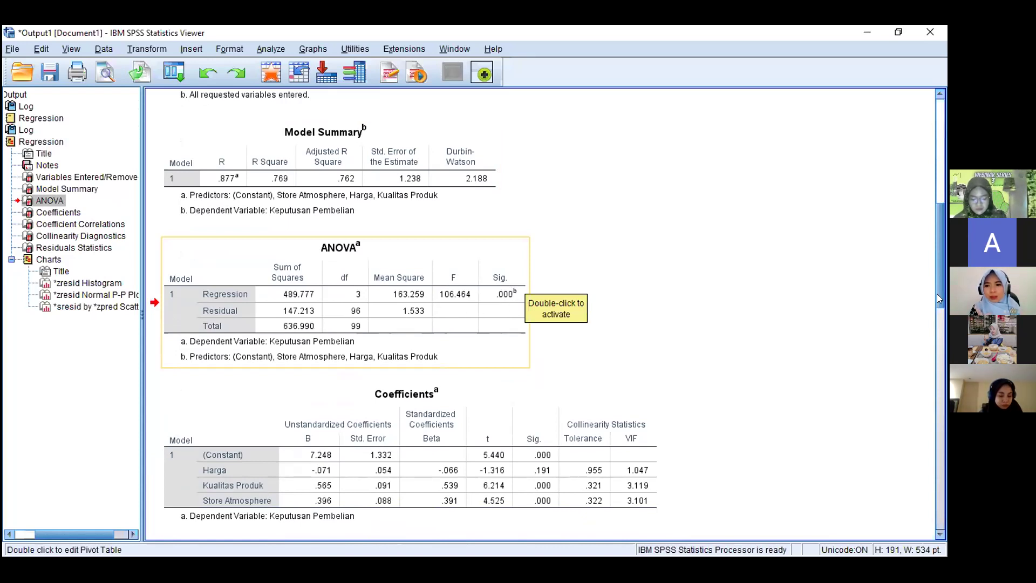
- Examine the Coefficients table, including the collinearity statistics for each independent variable
scroll(937, 294, "down", 5)
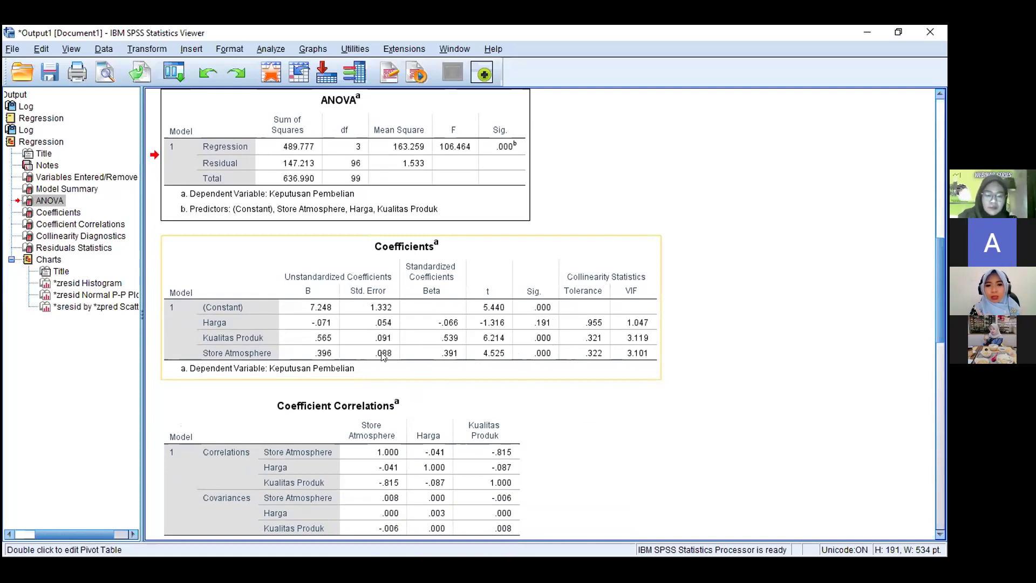
left_click_drag(937, 294, 924, 267)
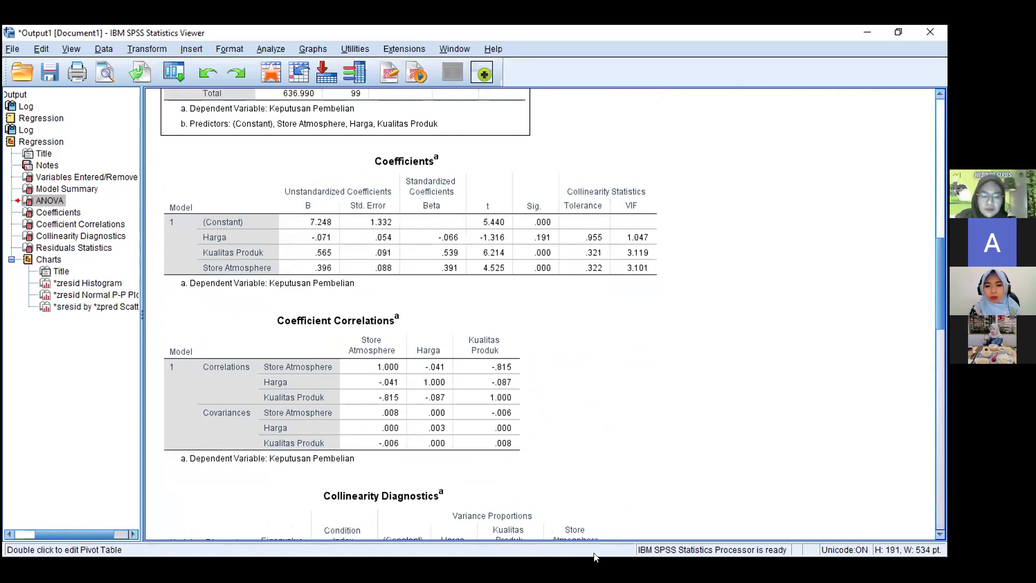
left_click(623, 247)
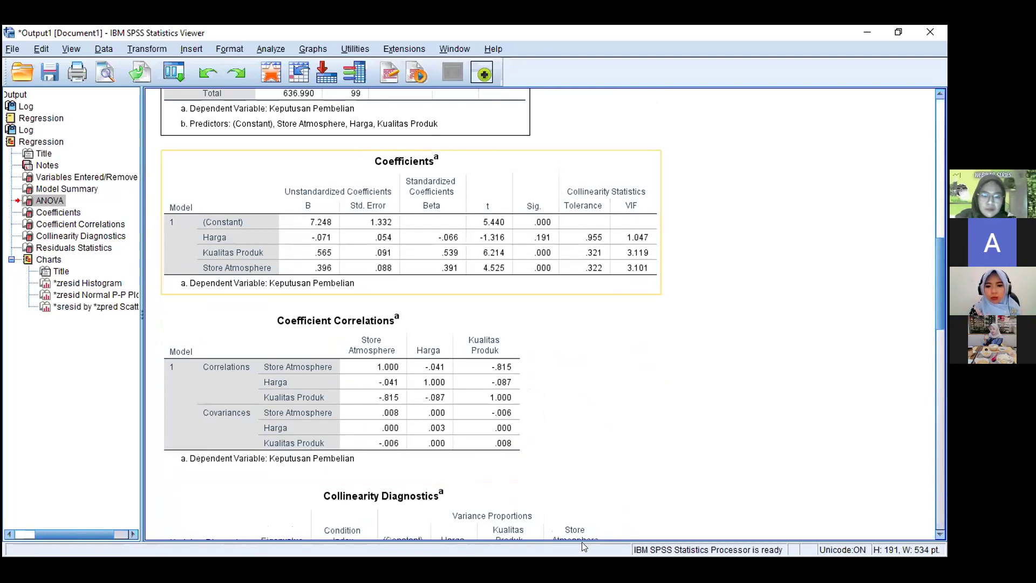
- Shrink the output window, switch to PowerPoint and show slide 37, Uji Multikolinieritas
key("super+Down")
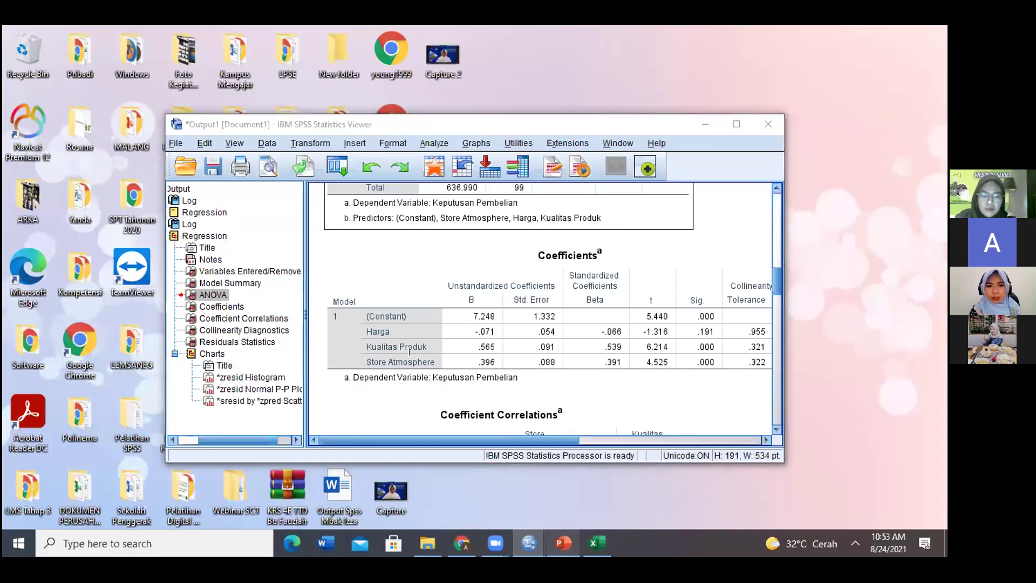
key("alt+Tab")
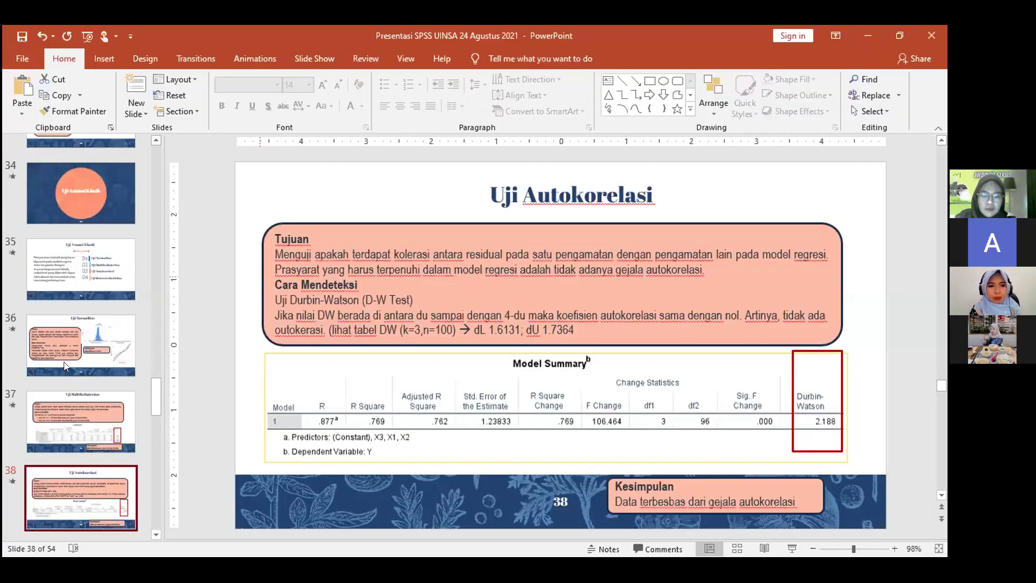
left_click(86, 413)
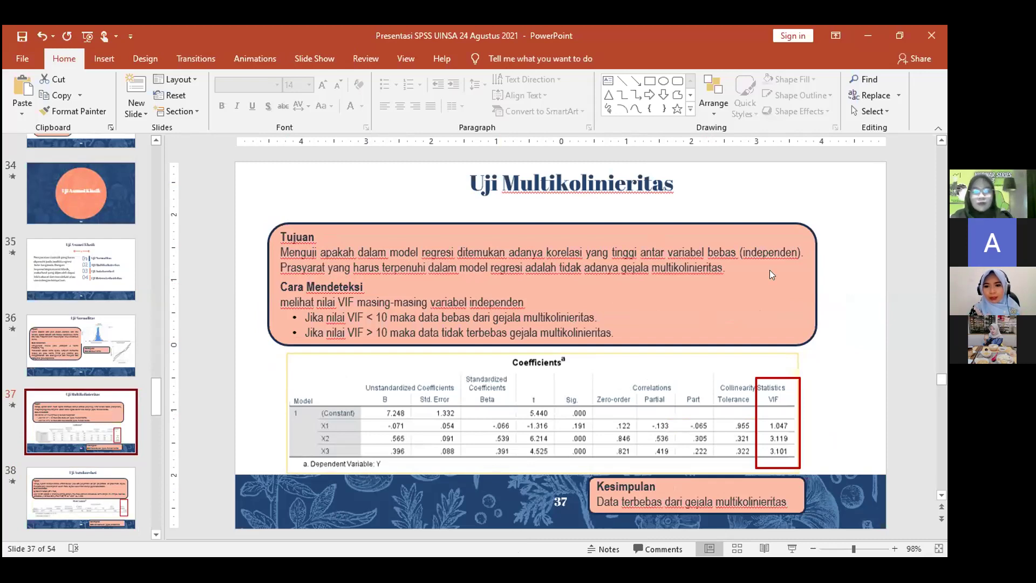
- Return to the SPSS output, enlarge its window, and view the residual histogram and Normal P-P plot
key("alt+Tab")
scroll(777, 430, "down", 5)
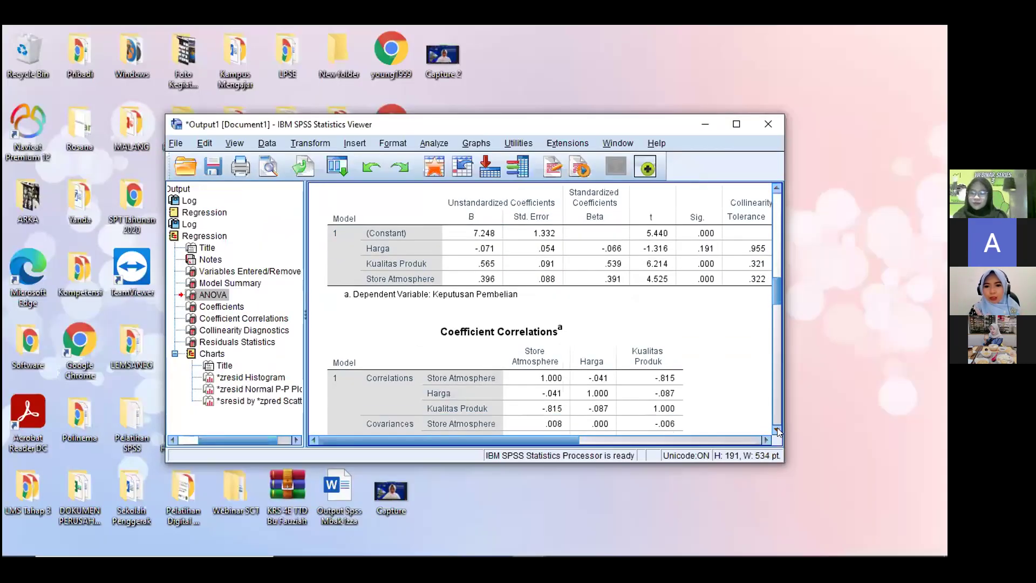
scroll(778, 430, "down", 10)
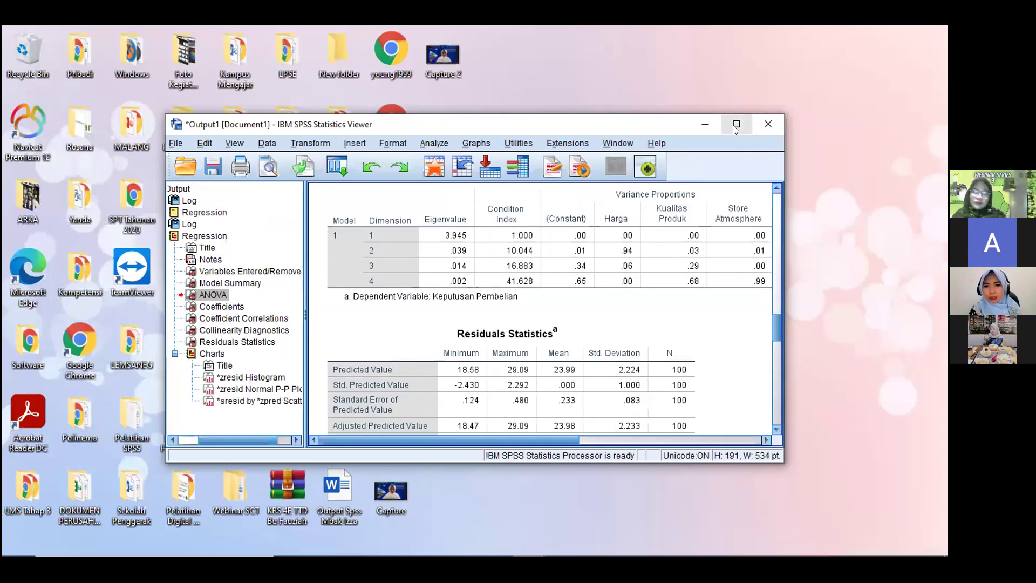
scroll(607, 257, "down", 15)
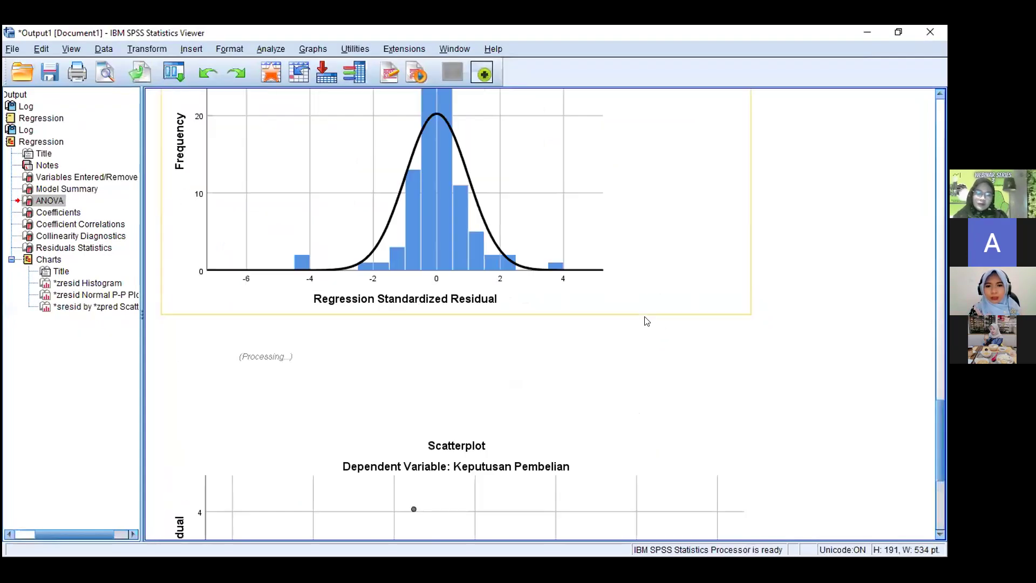
left_click(540, 277)
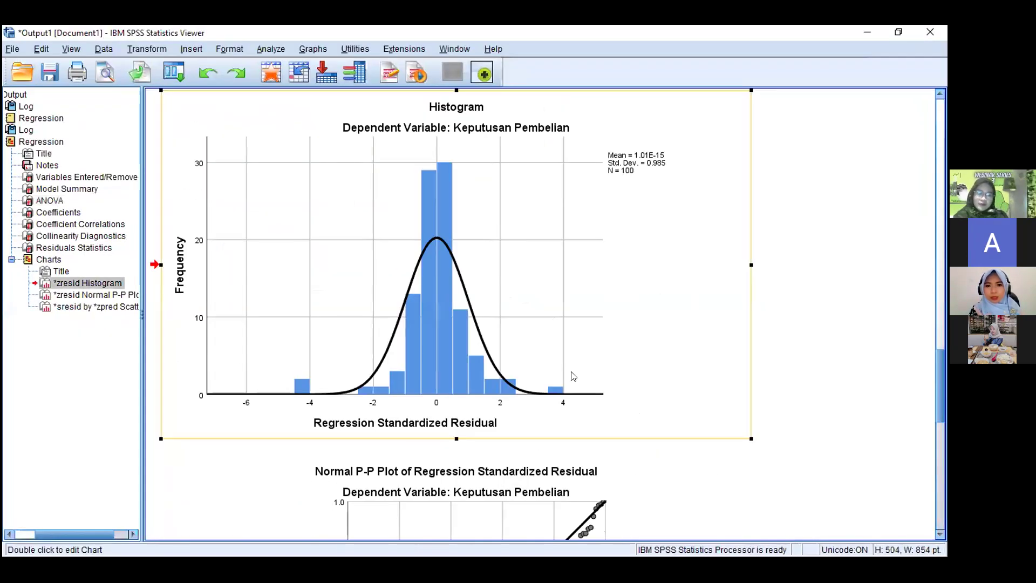
left_click(551, 472)
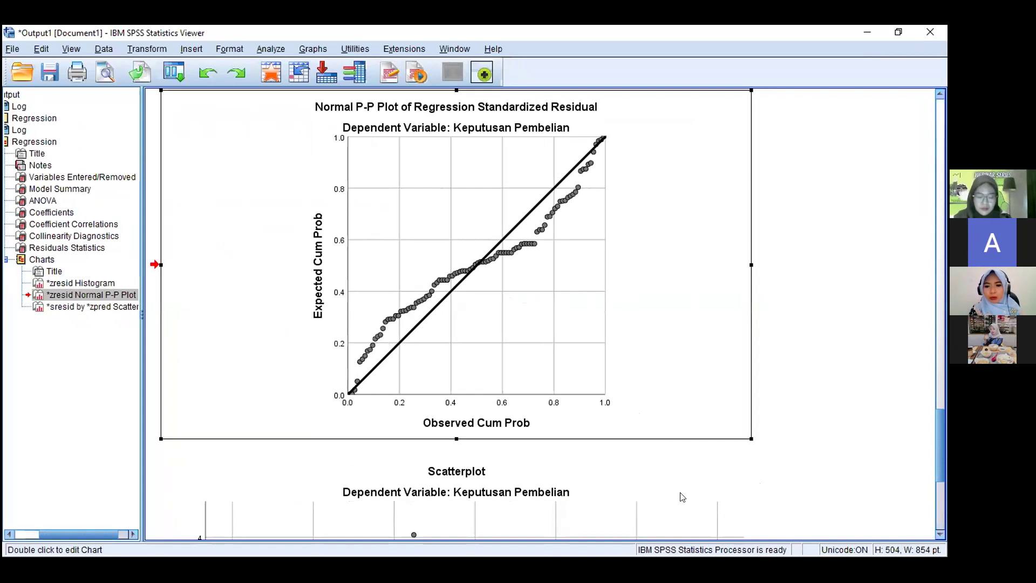
- Examine the regression's residual scatterplot for Keputusan Pembelian, then return to the beginning of the output
scroll(560, 355, "down", 5)
left_click(551, 354)
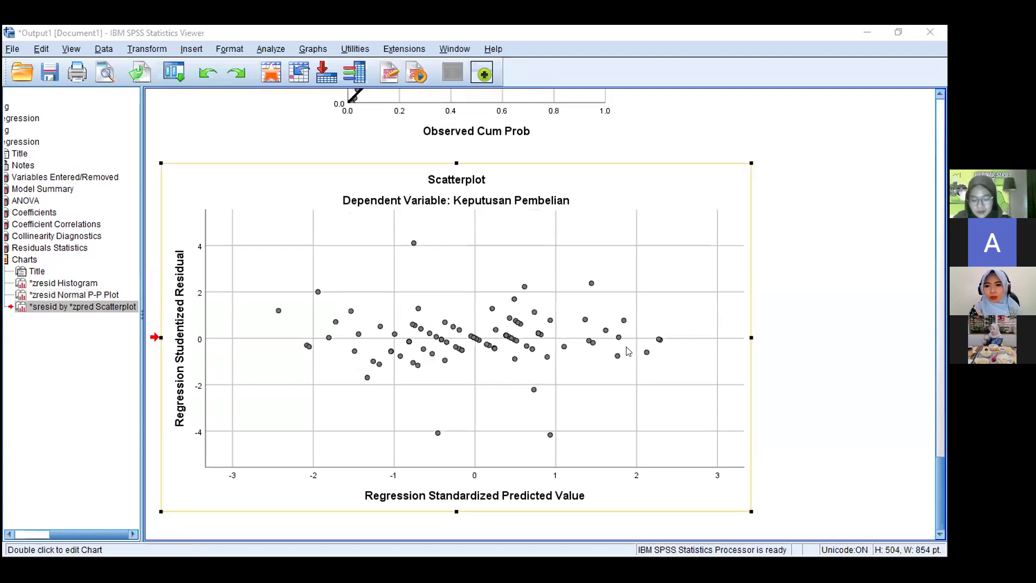
scroll(431, 323, "up", 15)
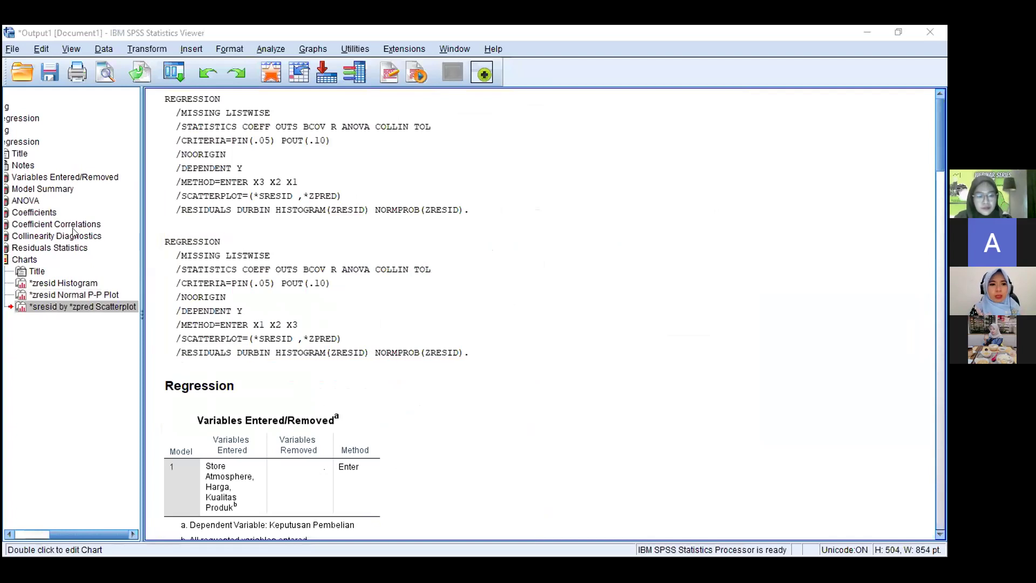
- Select all items in the SPSS output, including both regression runs with their tables and charts
left_click(896, 33)
left_click(737, 117)
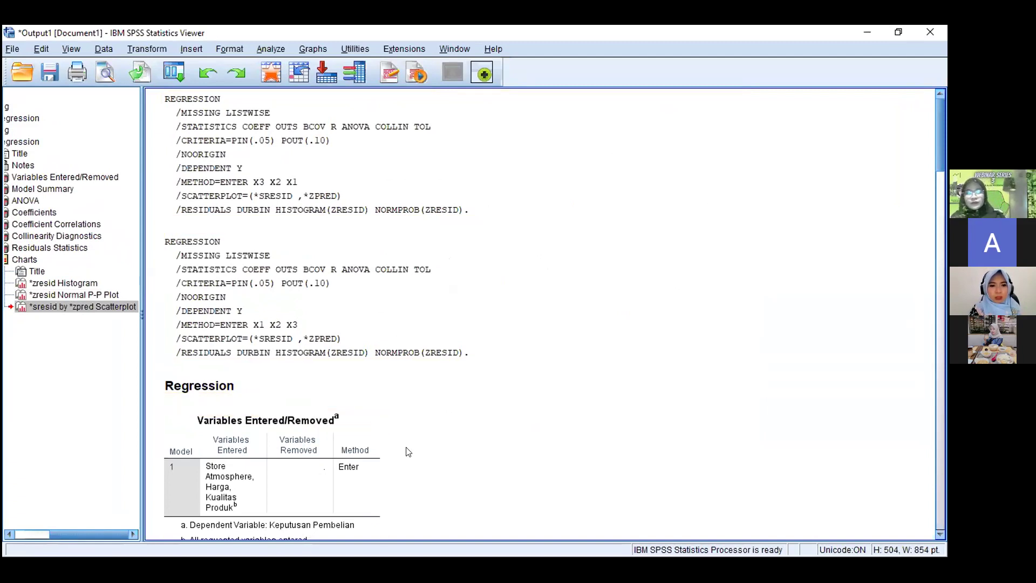
key("ctrl+a")
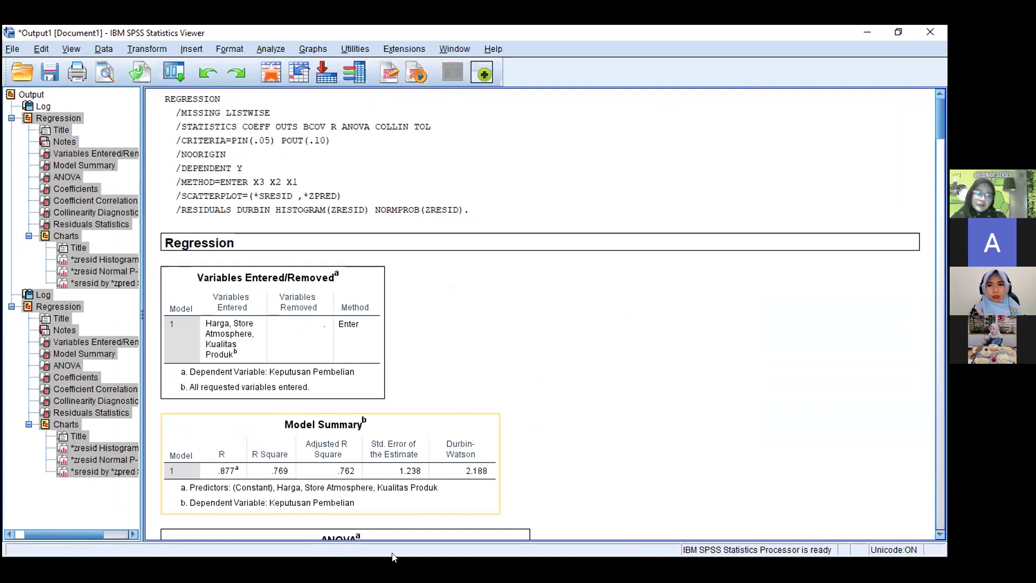
- Switch to Word, create a blank document and try to paste the SPSS output into it
left_click(573, 464)
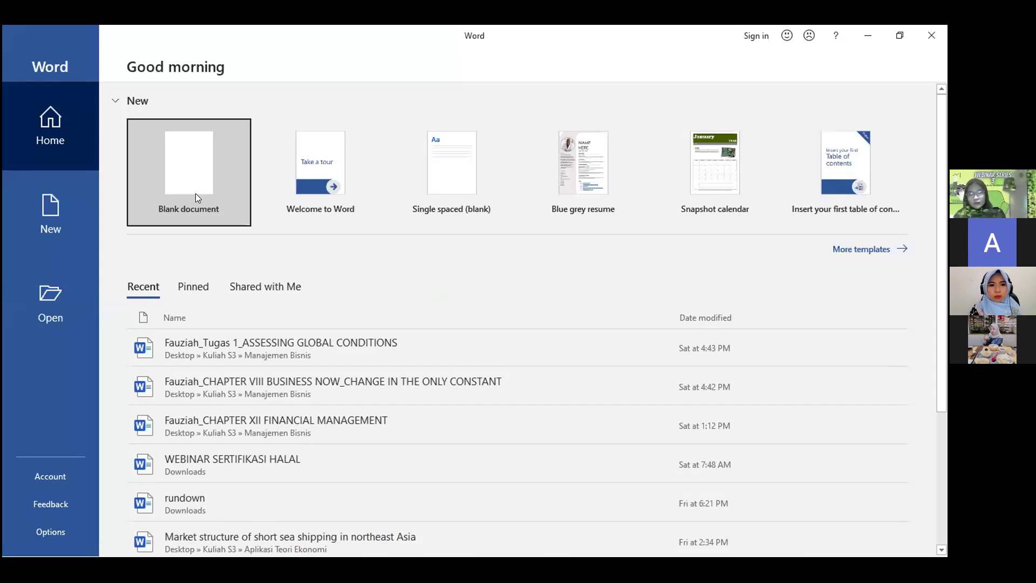
left_click(195, 194)
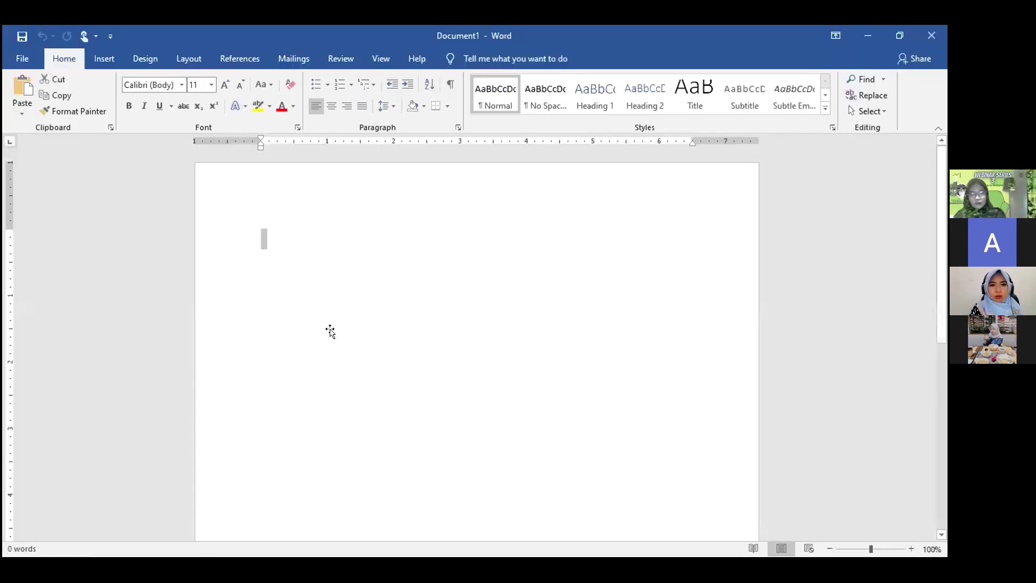
key("ctrl+v")
scroll(395, 350, "up", 3)
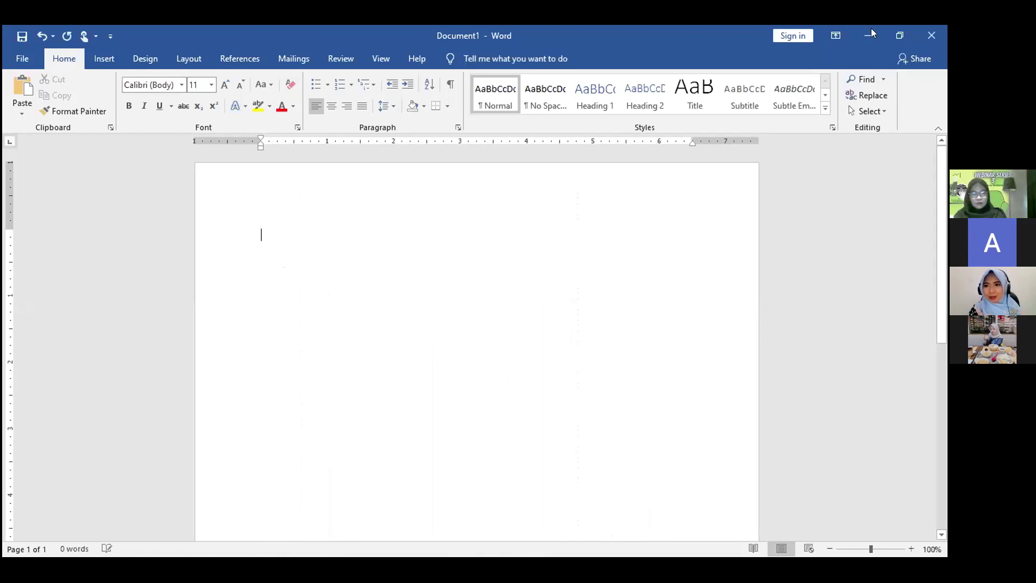
- Return to the SPSS output viewer and copy all of the selected regression output
key("alt+Tab")
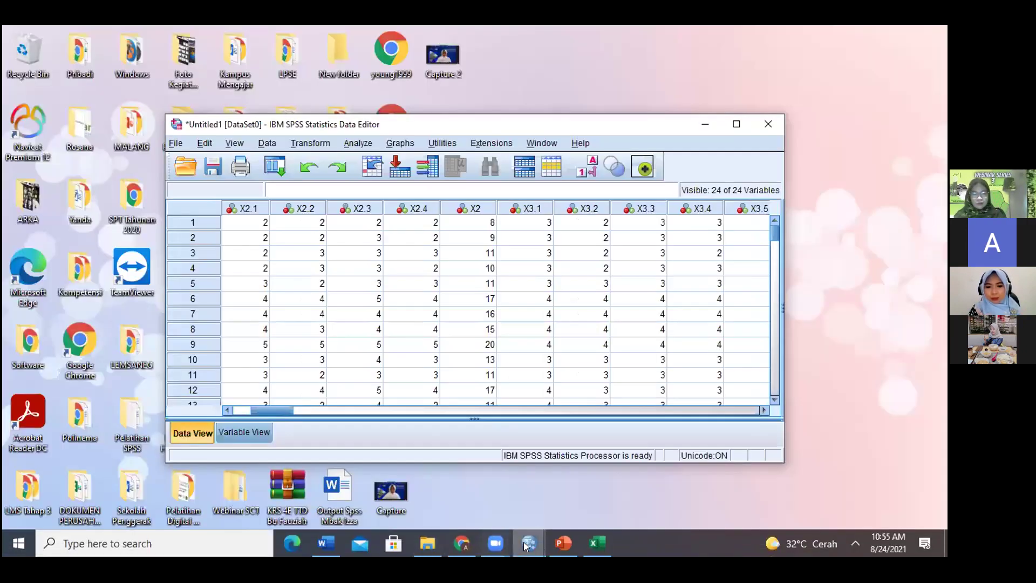
key("alt+Tab")
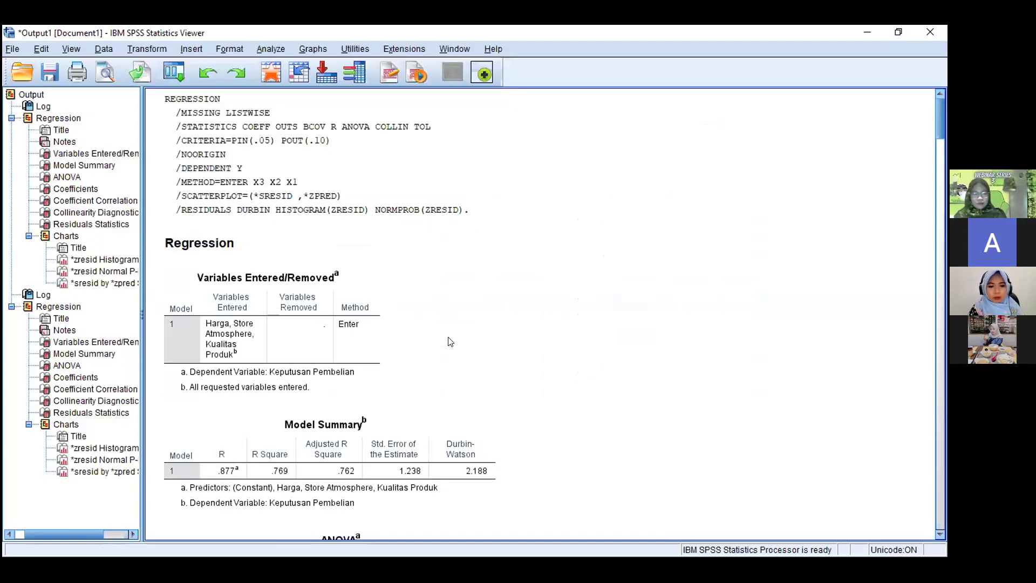
right_click(342, 317)
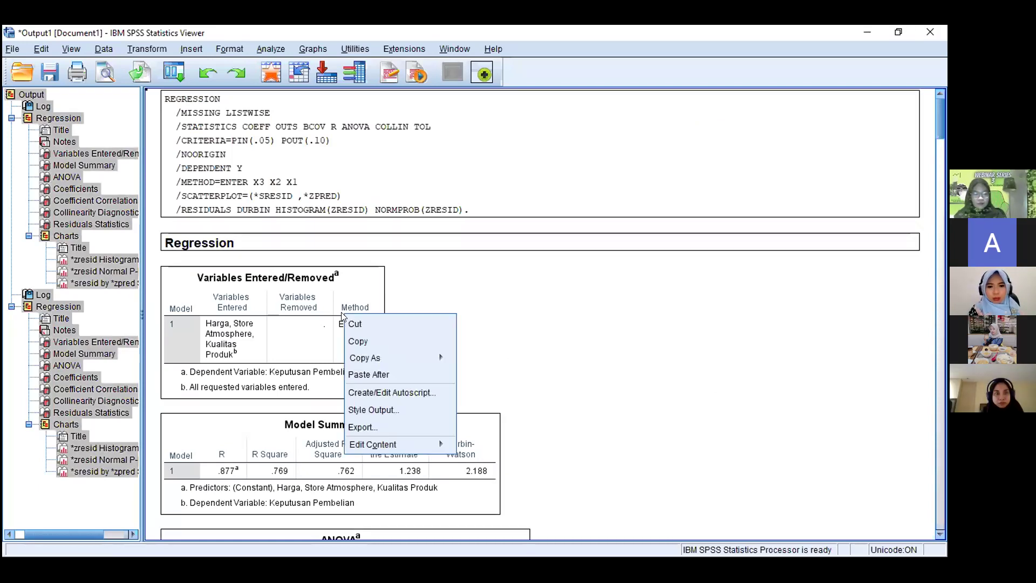
left_click(362, 341)
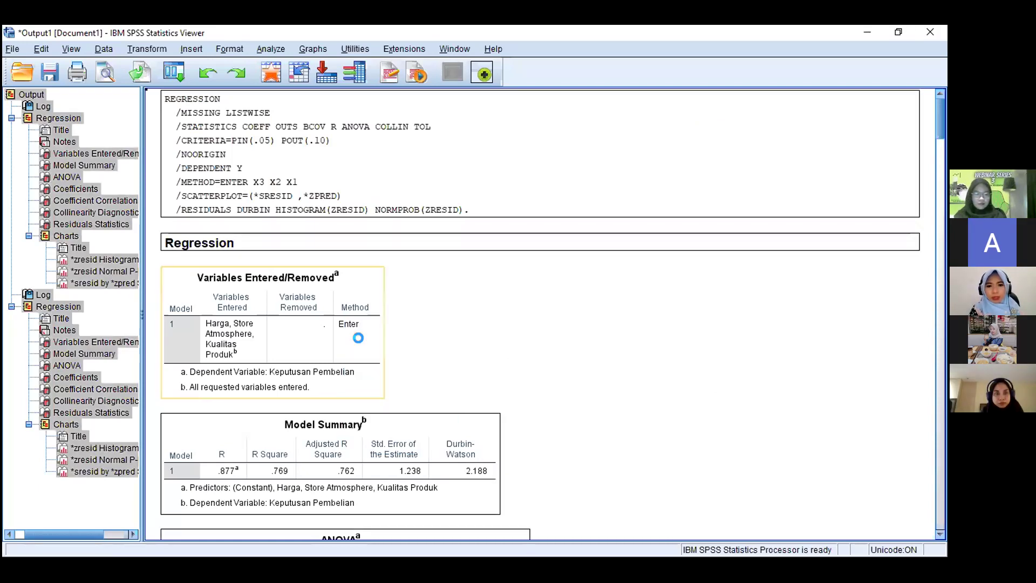